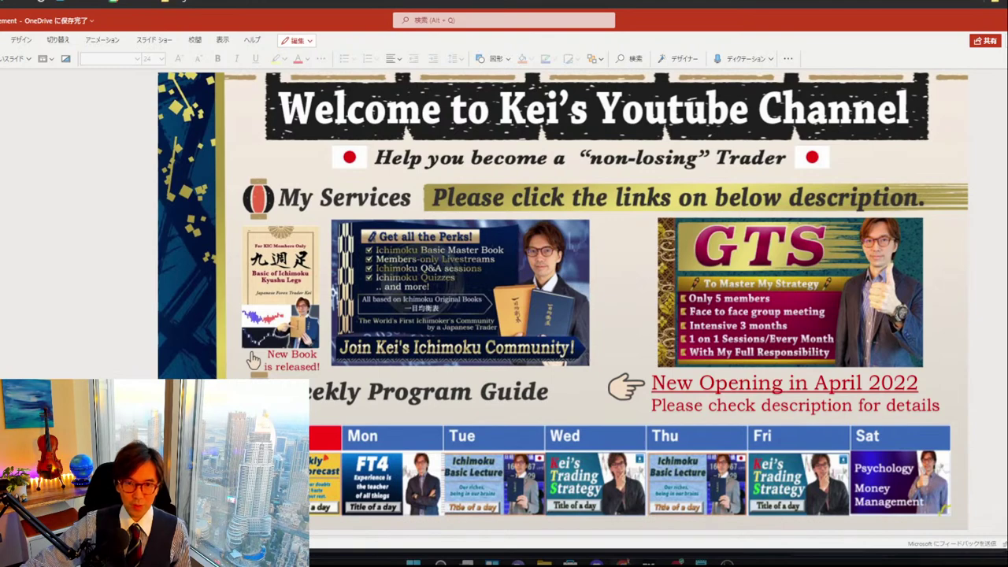
Switch to TradingView, show AUDUSD on the daily timeframe and apply the first indicator template with Ichimoku
key(alt+Tab)
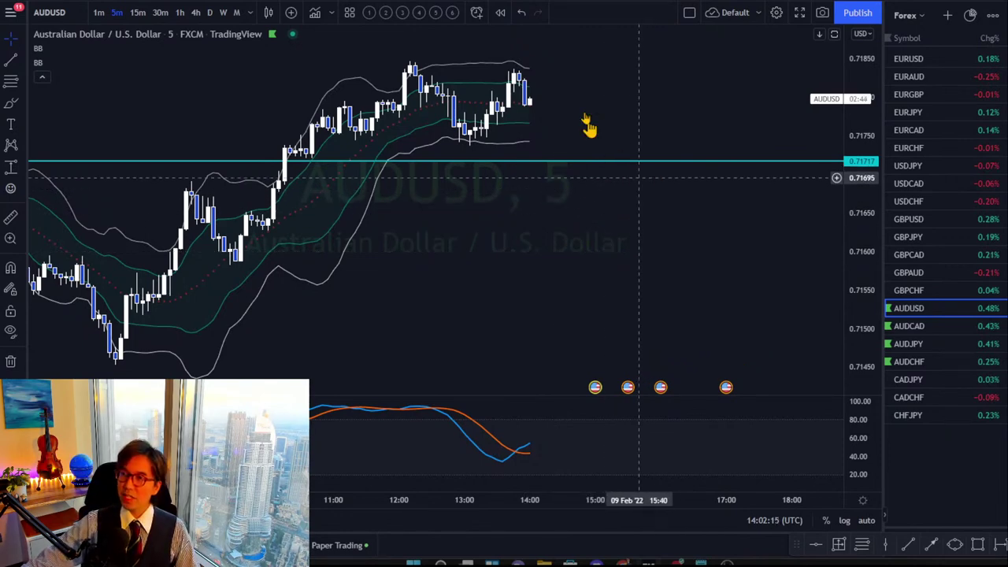
drag(577, 110, 580, 139)
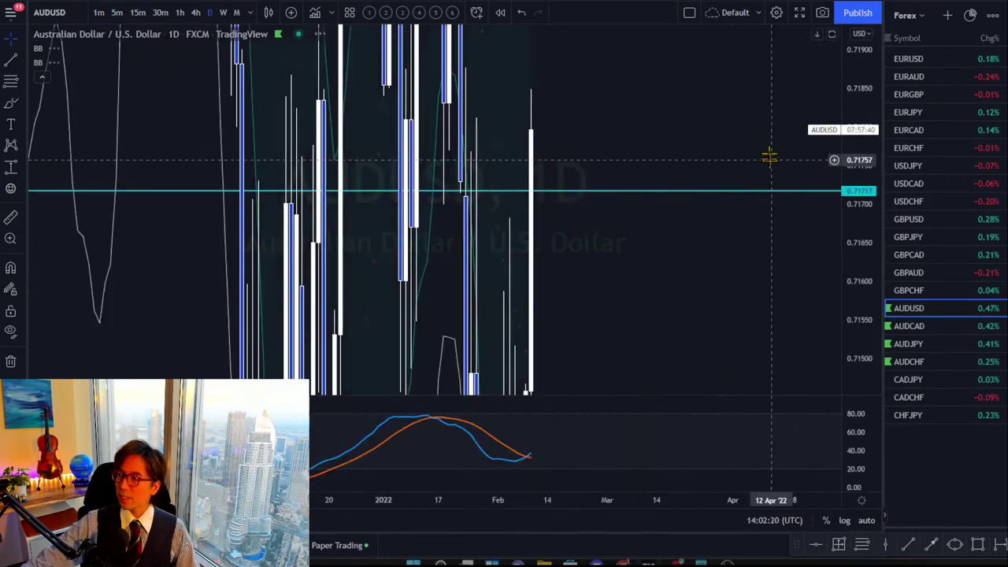
drag(869, 129, 871, 236)
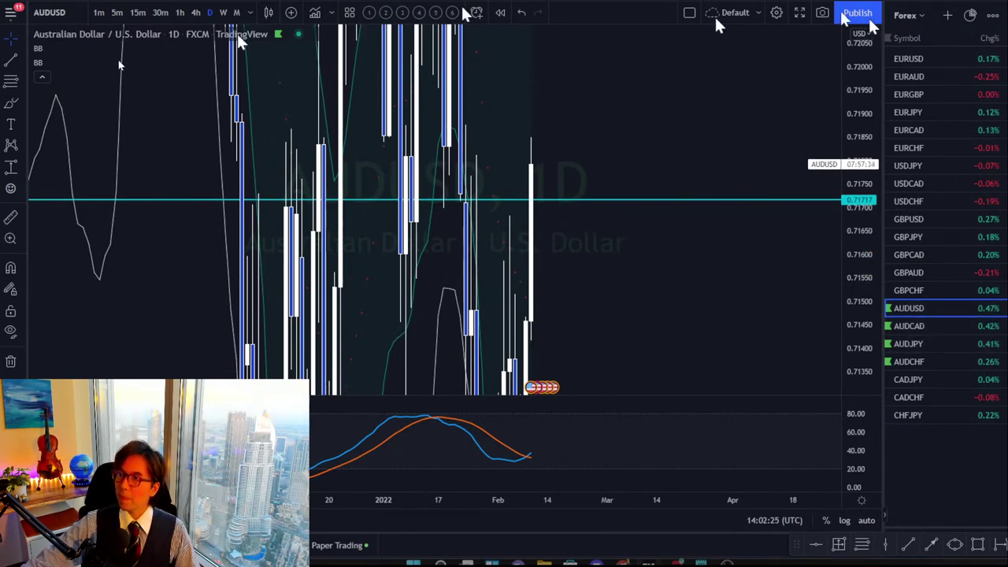
click(367, 14)
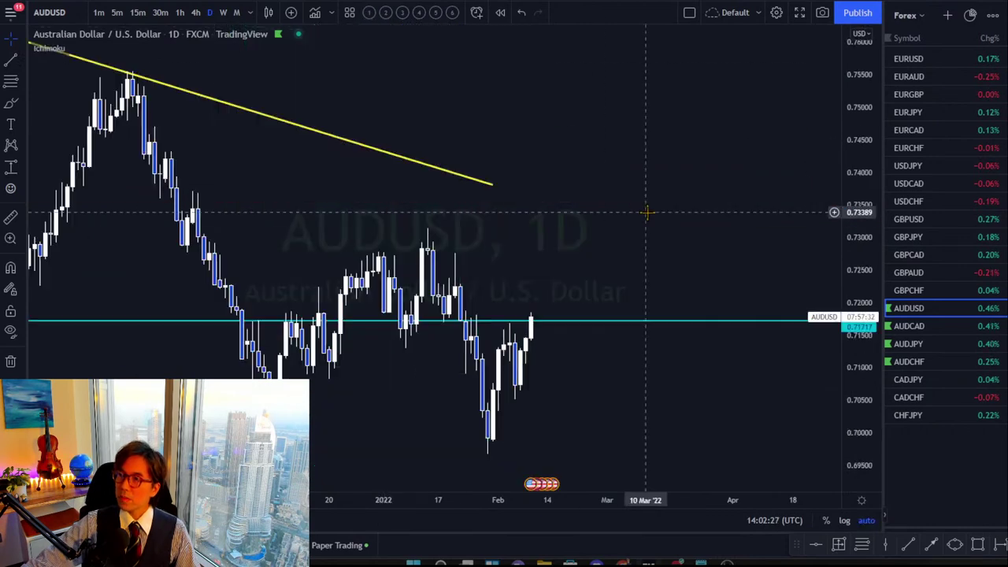
drag(628, 166, 607, 146)
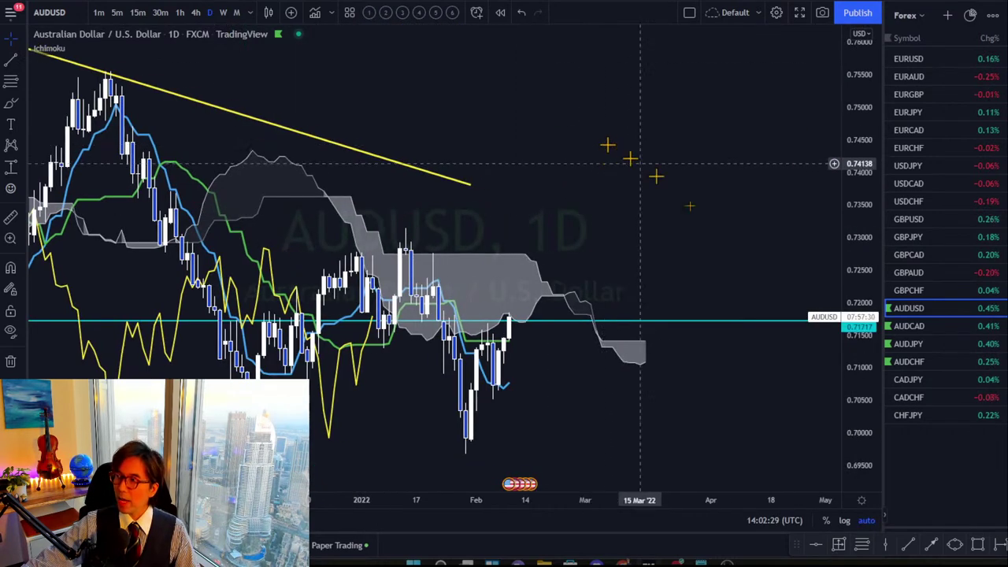
drag(846, 370, 670, 135)
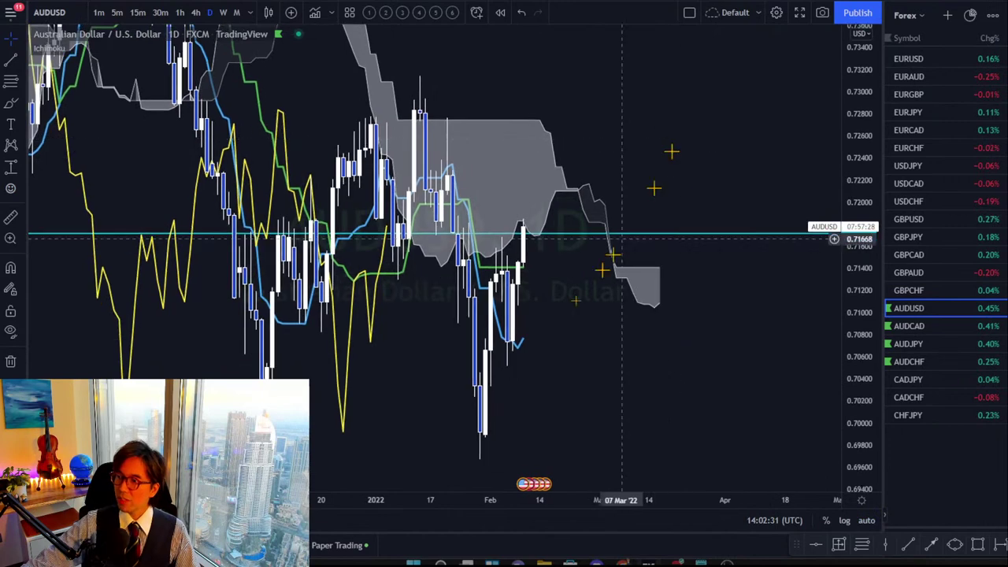
drag(862, 102, 900, 308)
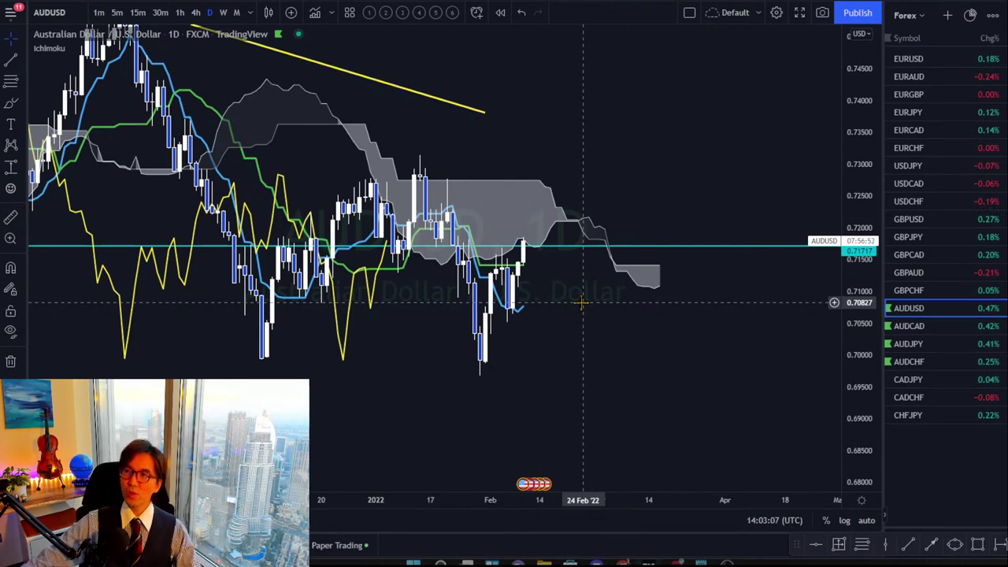
Switch AUDUSD to the 4-hour timeframe and draw arrows along both forward cloud edges and beside the blue and green Ichimoku lines
click(201, 14)
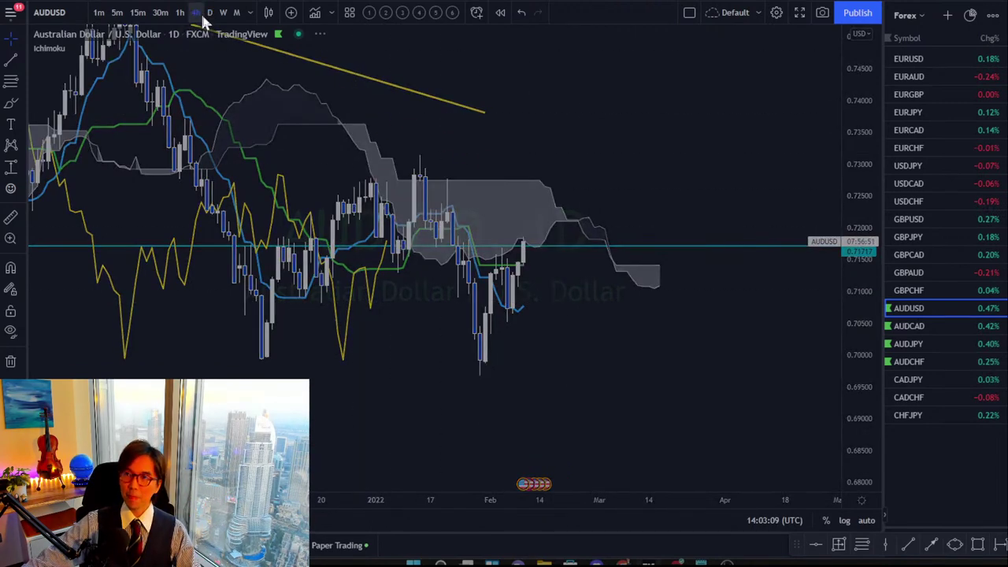
drag(857, 418, 866, 197)
drag(769, 178, 744, 103)
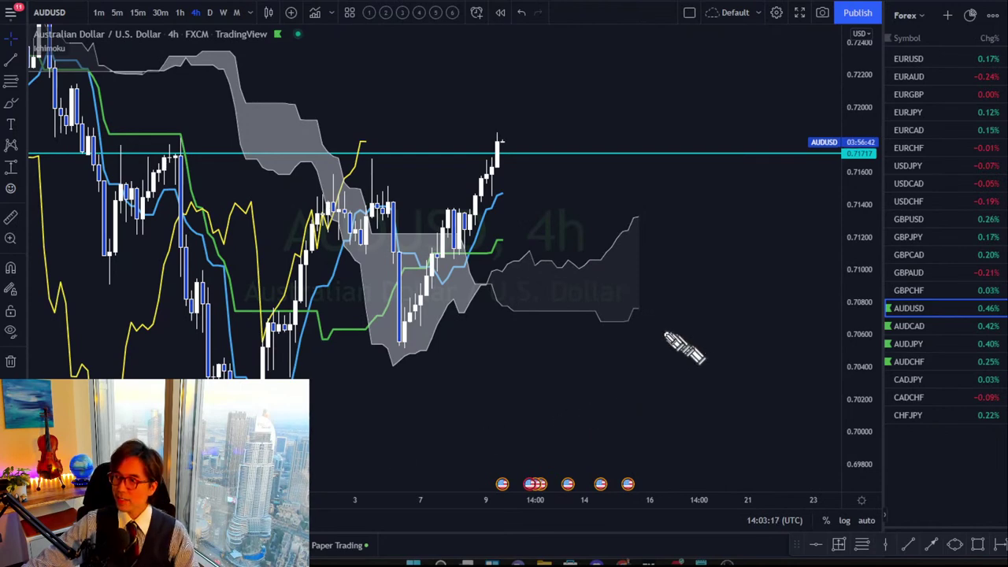
drag(628, 323, 666, 322)
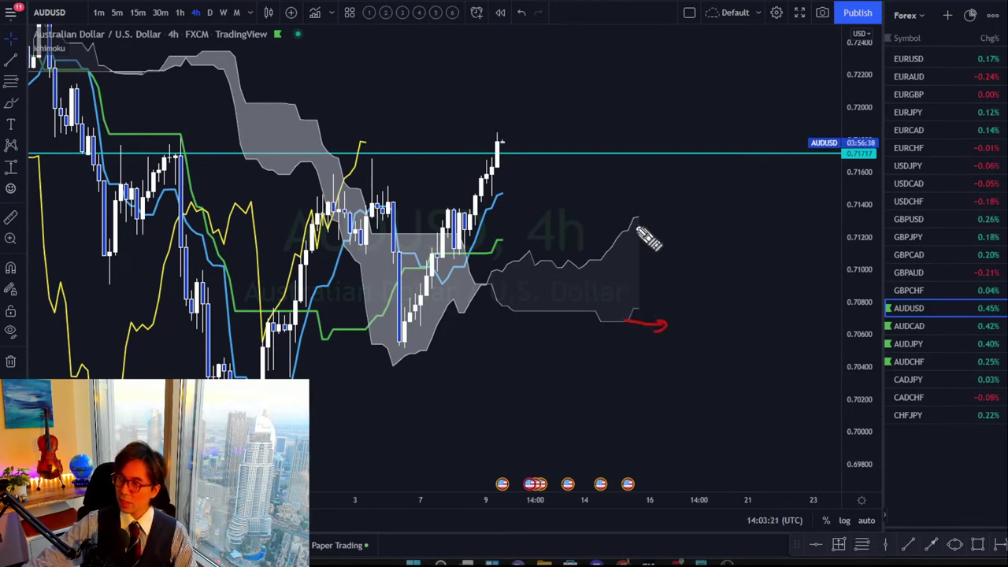
drag(614, 217, 642, 192)
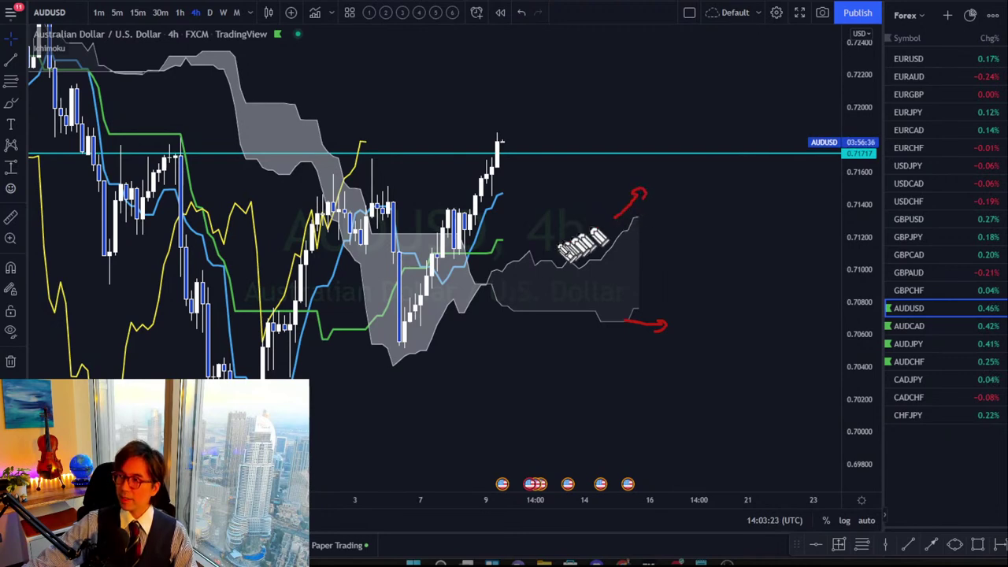
mouse_move(496, 253)
mouse_down()
mouse_move(516, 252)
mouse_move(517, 215)
mouse_move(540, 199)
mouse_move(544, 209)
mouse_up()
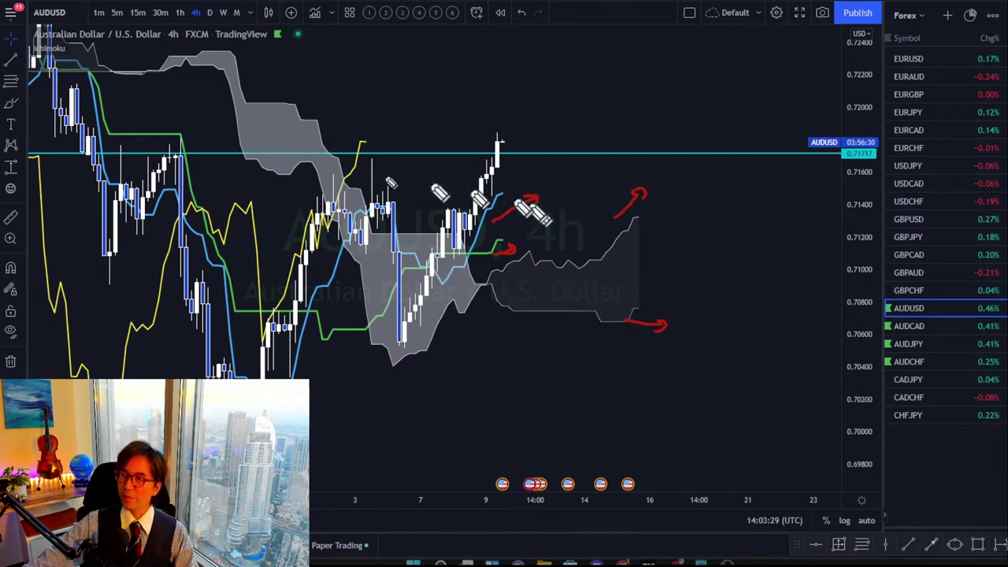
Circle the end of the yellow lagging line and the two earlier price highs around the 0.71717 level
mouse_move(360, 156)
mouse_down()
mouse_move(339, 126)
mouse_move(362, 154)
mouse_up()
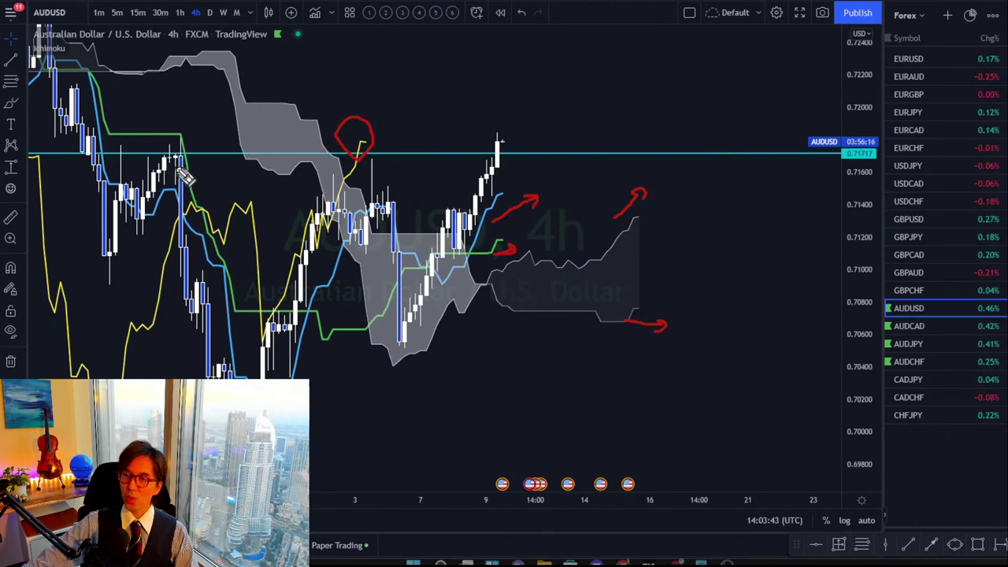
mouse_move(172, 157)
mouse_down()
mouse_move(198, 125)
mouse_move(173, 160)
mouse_up()
mouse_move(130, 126)
mouse_down()
mouse_move(116, 161)
mouse_move(132, 130)
mouse_up()
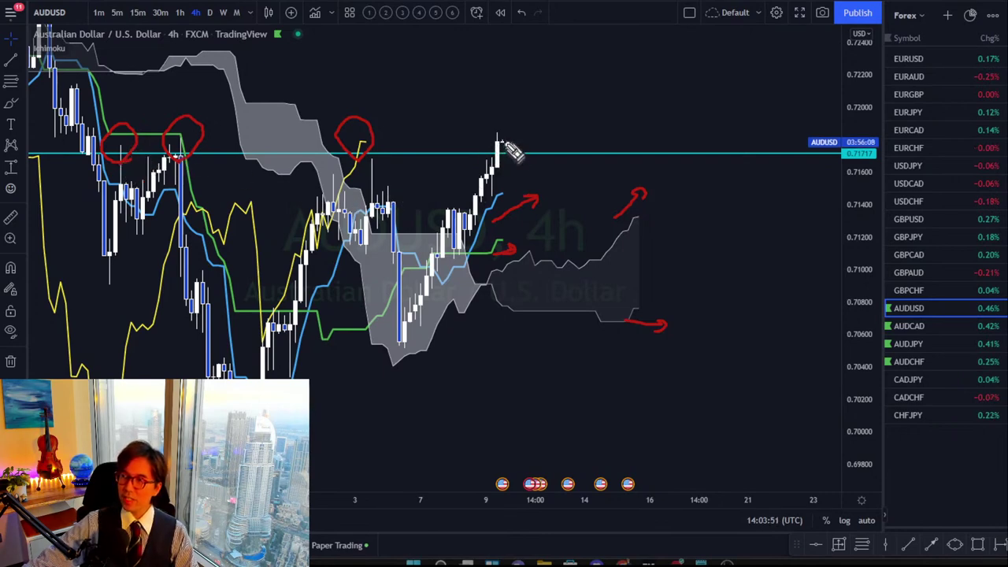
Sketch two pullback-and-rise paths from the latest AUDUSD candle with the blue line extended upward, and clear all annotations
mouse_move(504, 137)
mouse_down()
mouse_move(517, 157)
mouse_move(573, 91)
mouse_move(554, 103)
mouse_move(580, 101)
mouse_up()
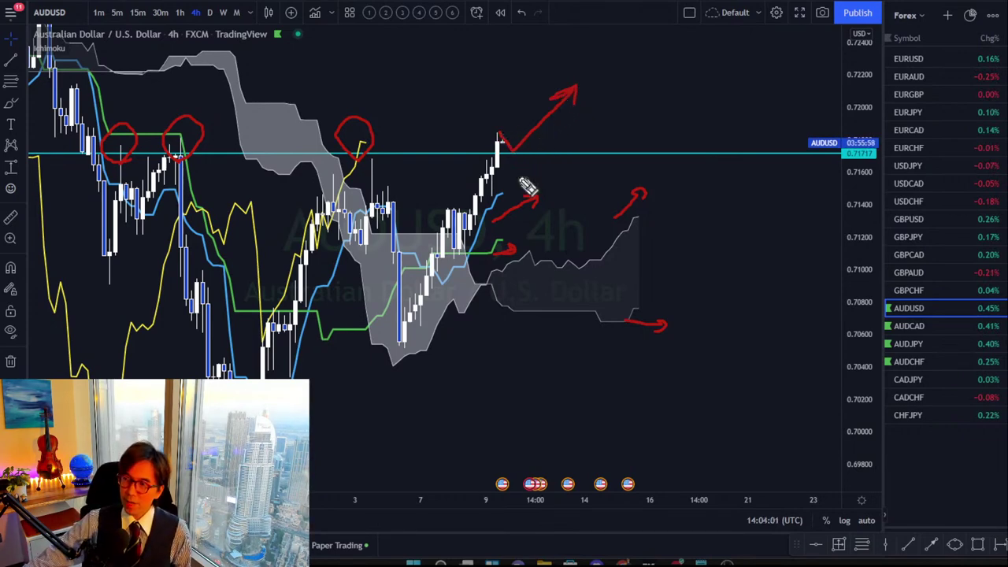
drag(513, 198, 549, 177)
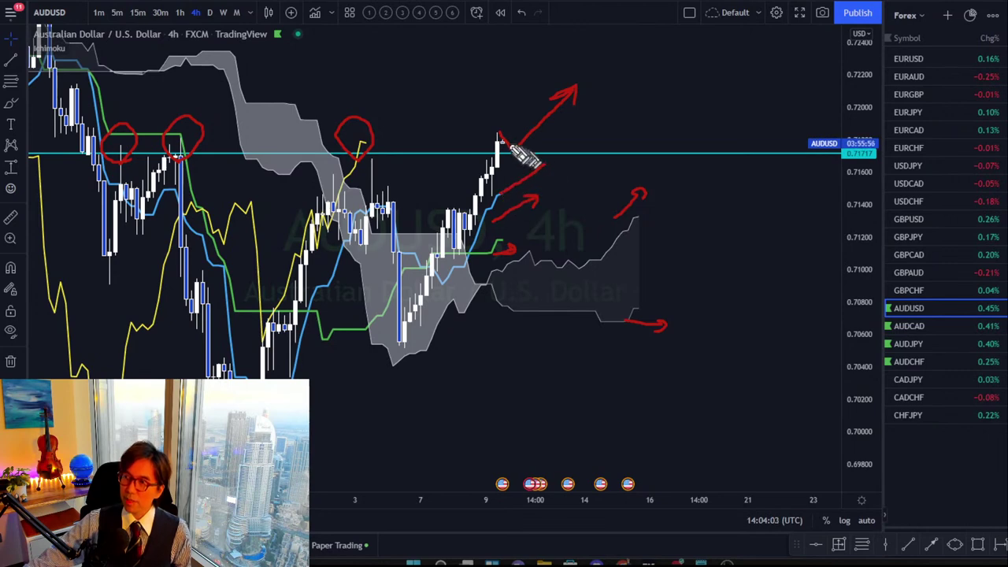
mouse_move(514, 149)
mouse_down()
mouse_move(543, 179)
mouse_move(607, 113)
mouse_move(603, 104)
mouse_move(622, 112)
mouse_up()
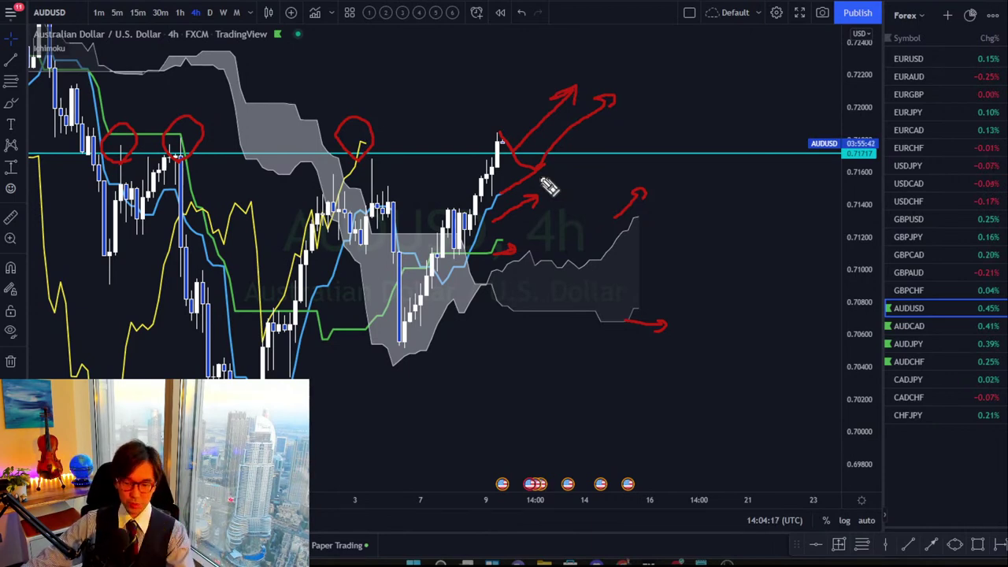
key(Escape)
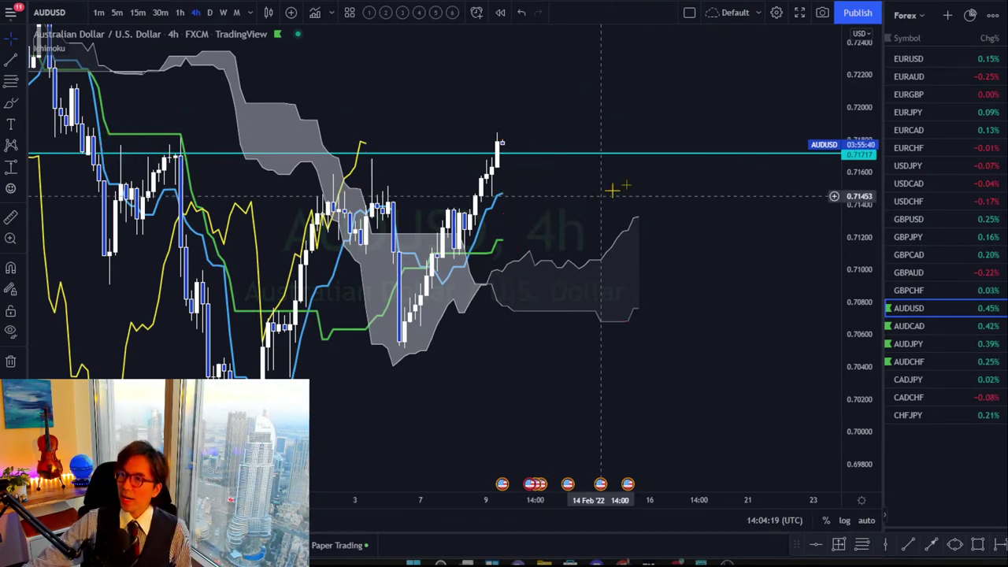
Open the daily AUDCAD chart, mark the forward cloud's low with a curved arrow, circle the lagging line's end, and clear the annotations
scroll(644, 119, left, 2)
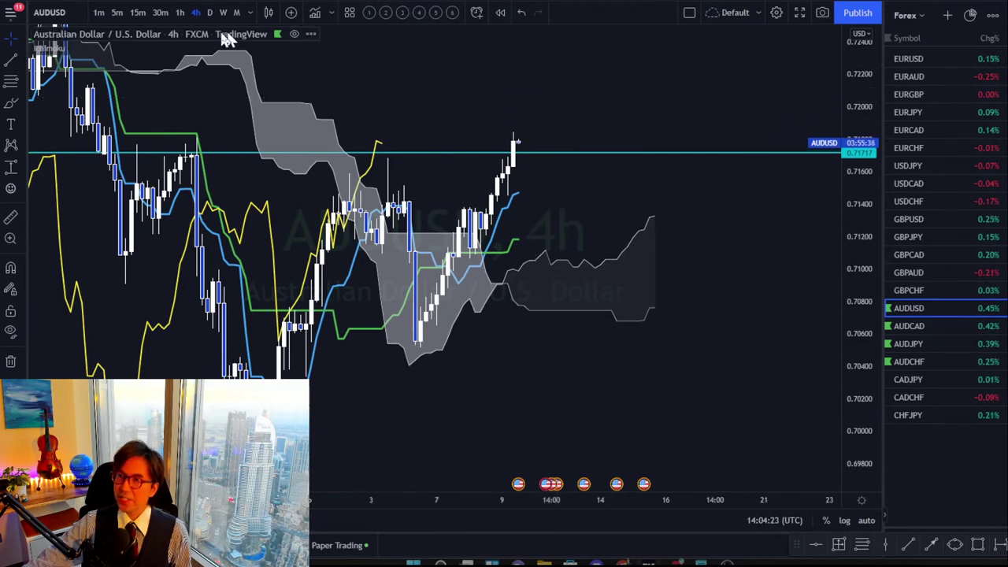
click(928, 322)
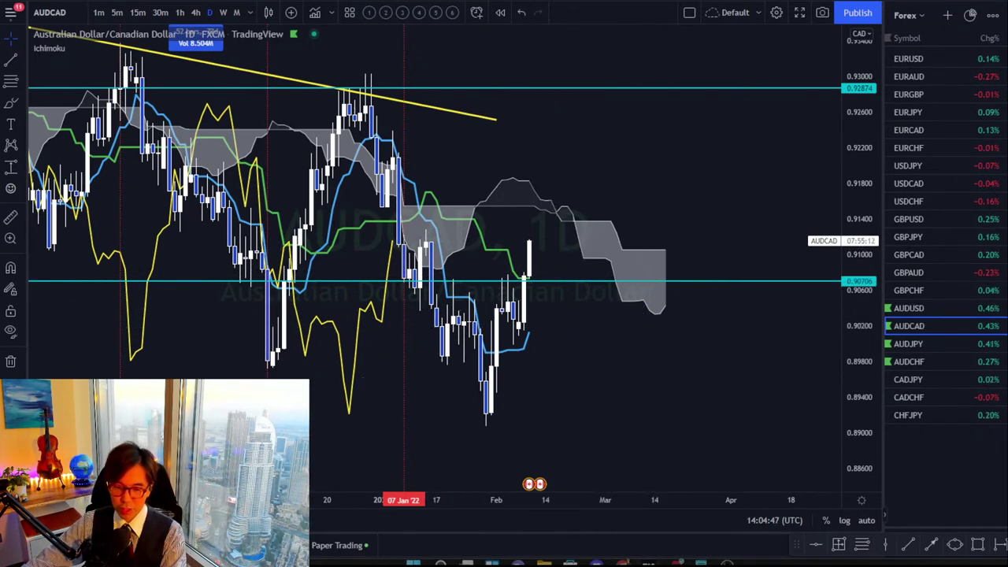
mouse_move(633, 323)
mouse_down()
mouse_move(643, 337)
mouse_move(682, 332)
mouse_up()
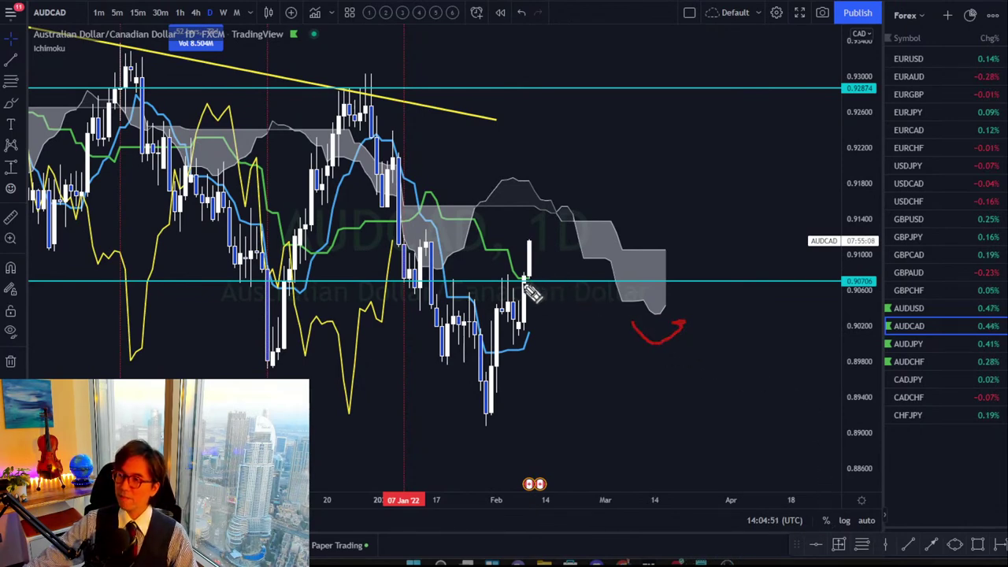
mouse_move(401, 264)
mouse_down()
mouse_move(376, 233)
mouse_move(408, 272)
mouse_up()
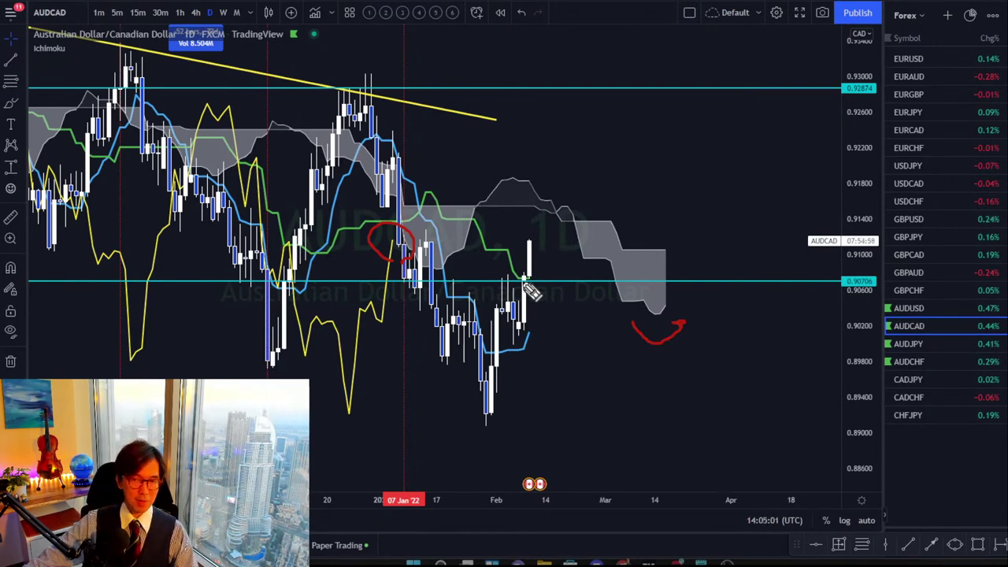
key(Escape)
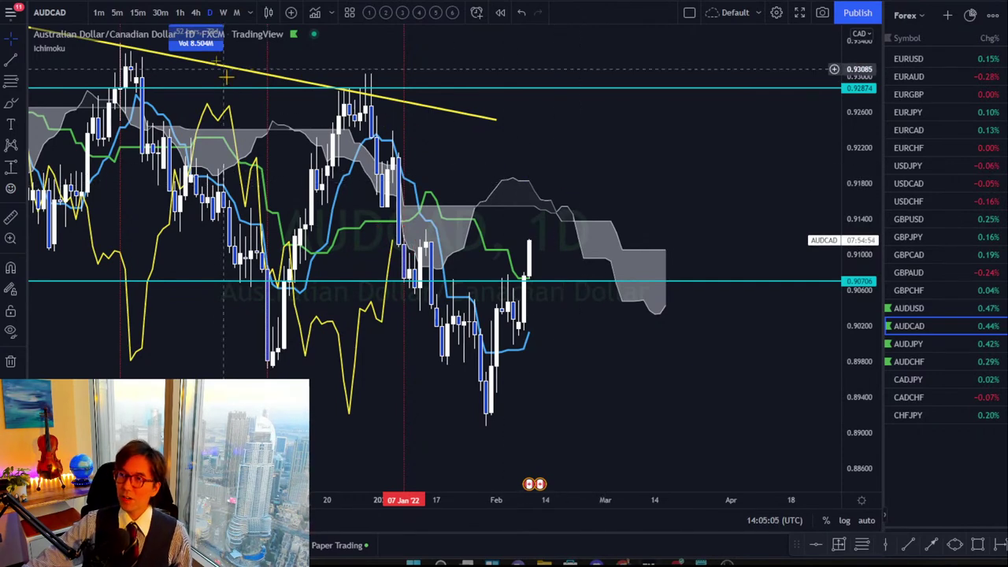
Switch AUDCAD to the 4-hour timeframe and fit the recent candles and the forward cloud in the chart
click(195, 13)
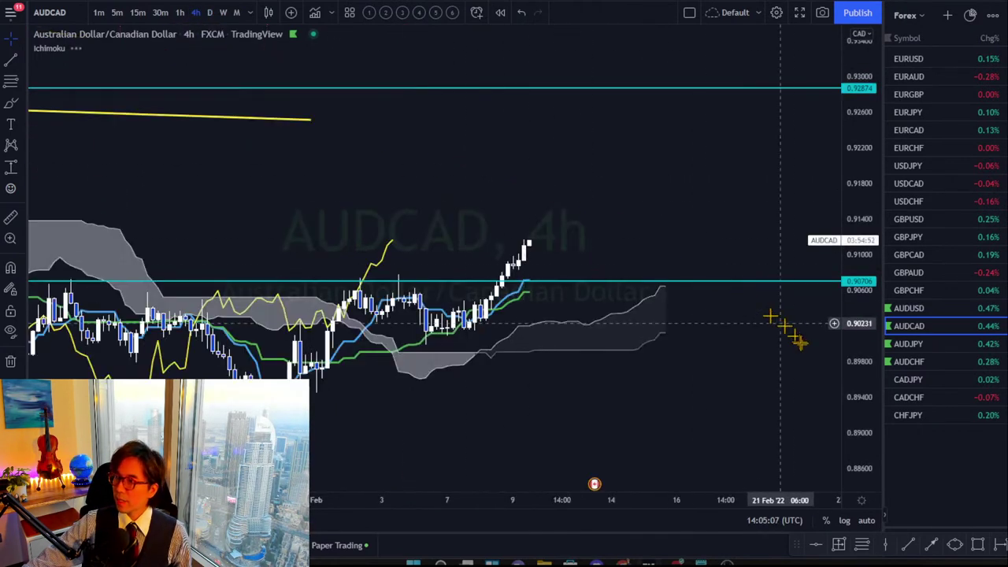
drag(855, 415, 845, 260)
drag(713, 209, 718, 149)
mouse_move(848, 162)
mouse_down()
mouse_move(853, 150)
mouse_move(853, 177)
mouse_up()
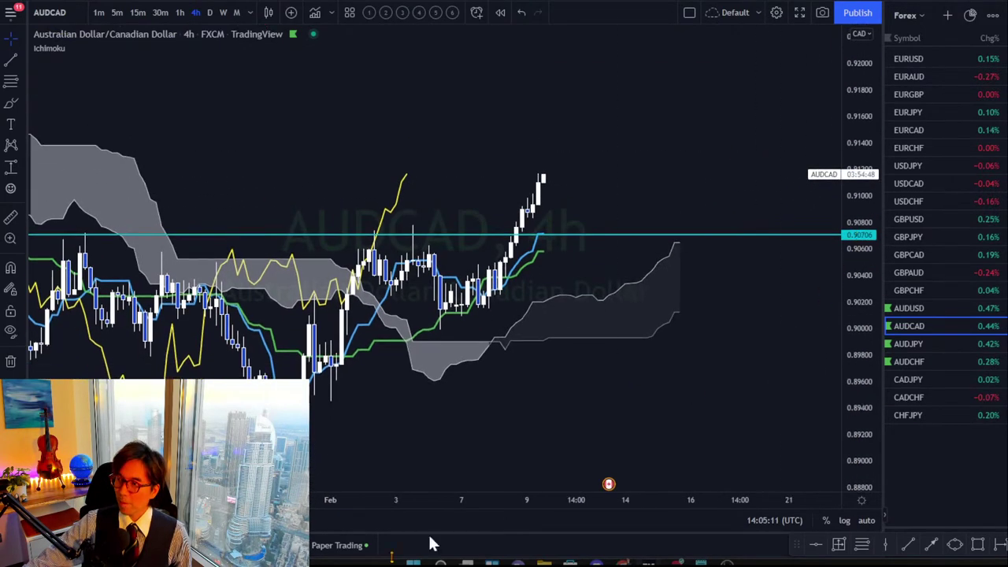
scroll(346, 497, down, 2)
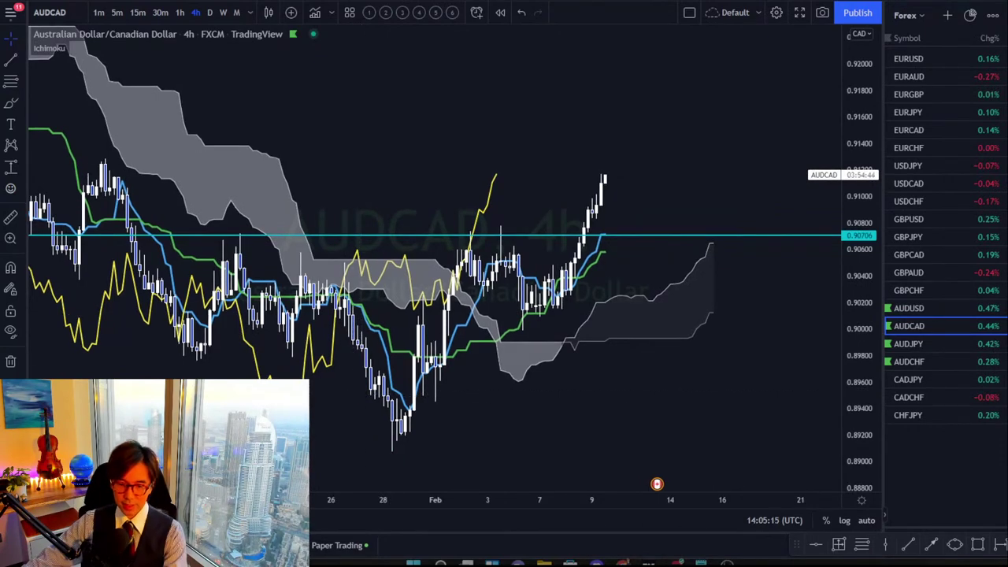
Circle the earlier highs at the 0.90706 level, sketch a pullback-and-rise arrow from the latest candle, and clear the annotations
drag(228, 235, 234, 255)
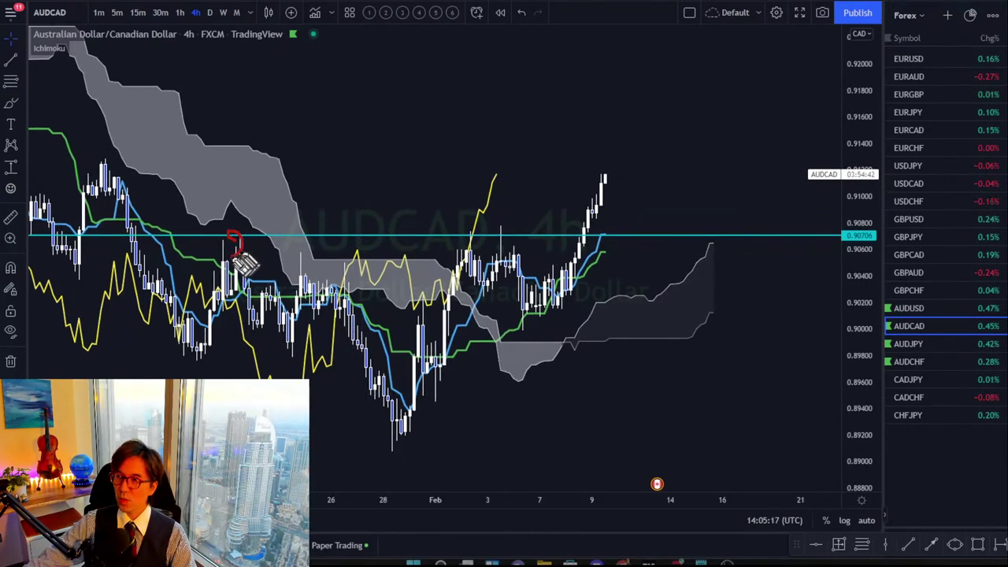
drag(459, 226, 500, 253)
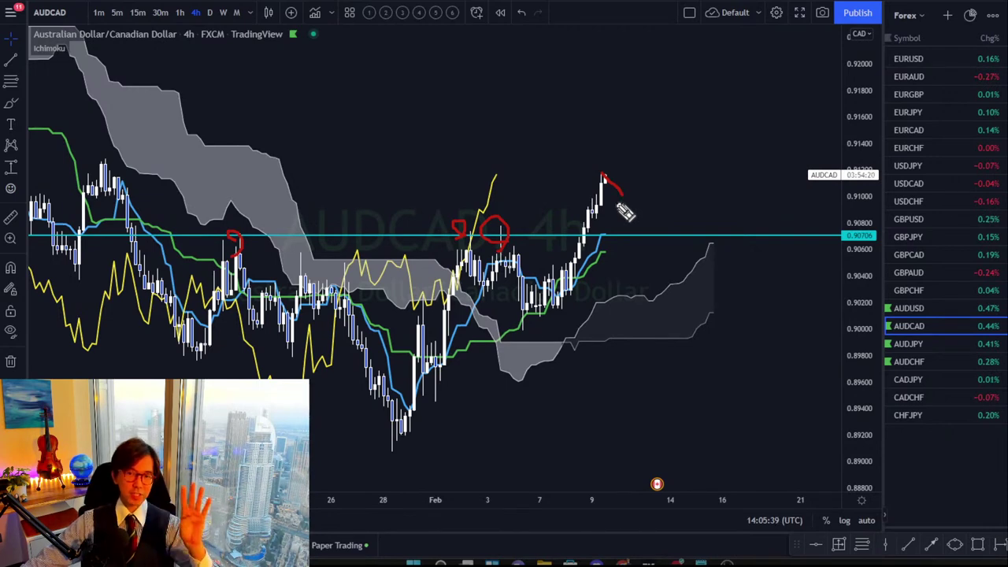
mouse_move(622, 195)
mouse_down()
mouse_move(658, 139)
mouse_move(667, 151)
mouse_up()
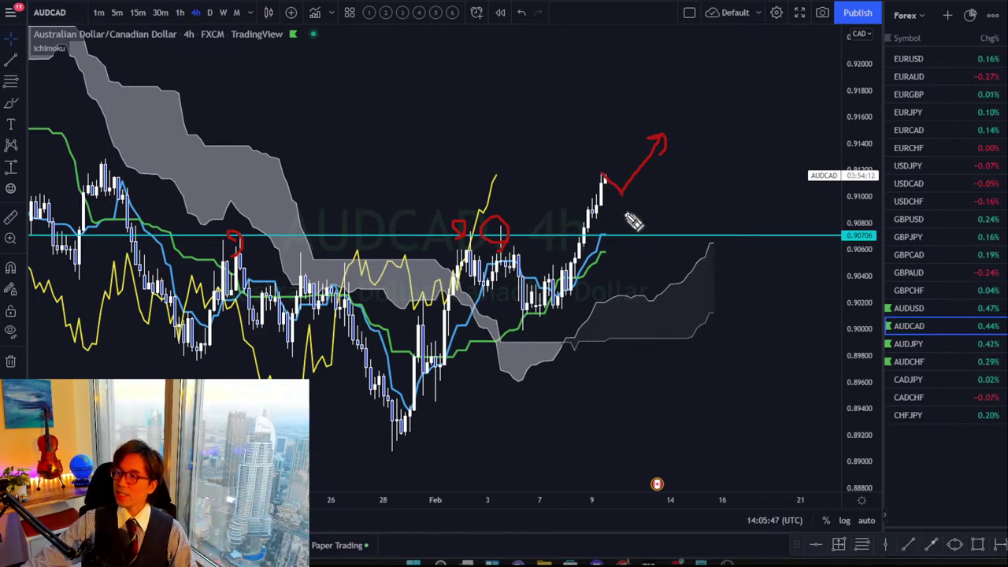
key(Escape)
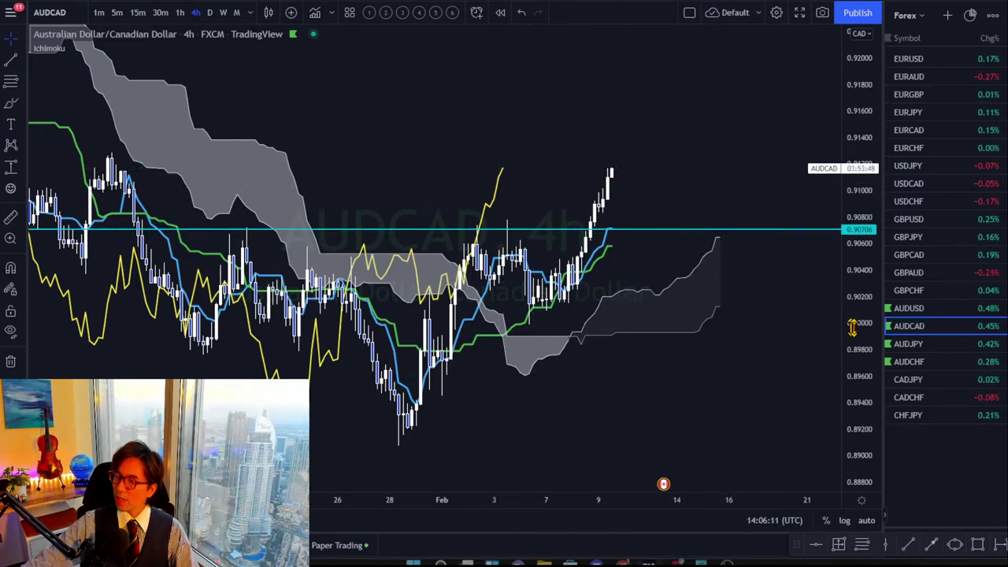
Open AUDJPY on the daily timeframe and enlarge the recent candles together with the forward cloud
click(919, 345)
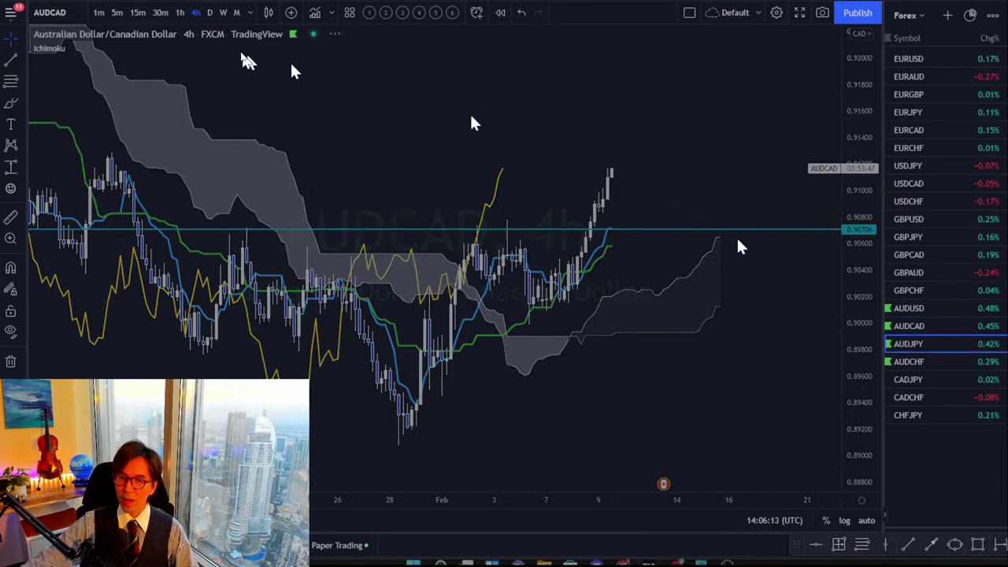
click(210, 12)
drag(855, 128, 877, 343)
drag(701, 317, 669, 304)
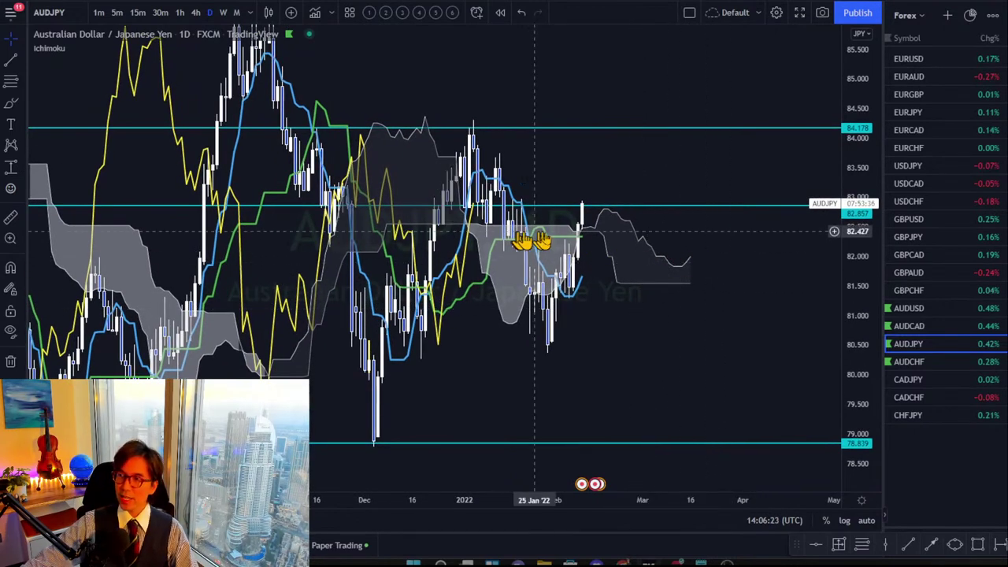
drag(857, 376, 856, 313)
drag(659, 496, 548, 382)
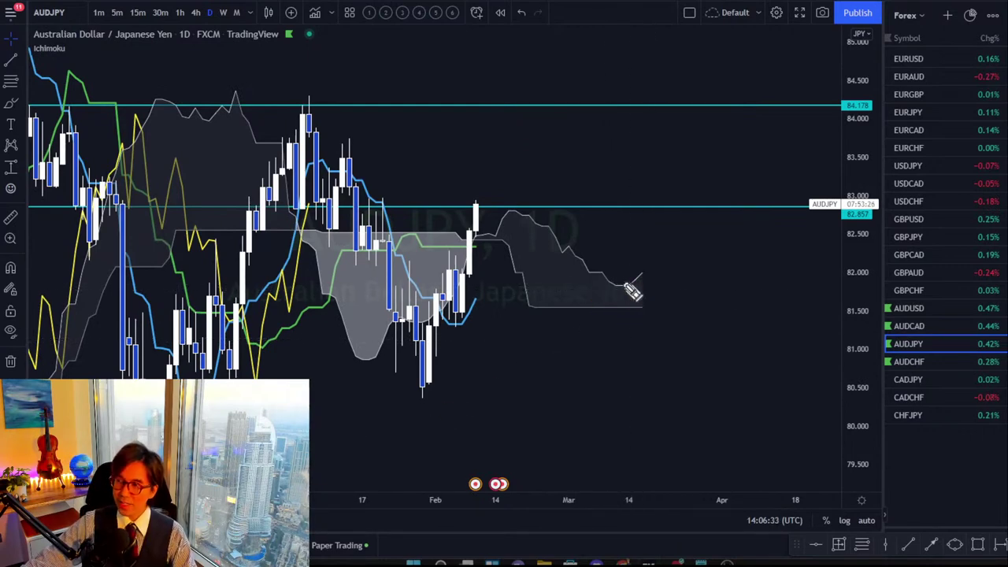
Mark the forward cloud's upturn, circle the rising cloud section before the December low, draw an arrow along the earlier price rally, and clear the annotations
drag(607, 280, 631, 253)
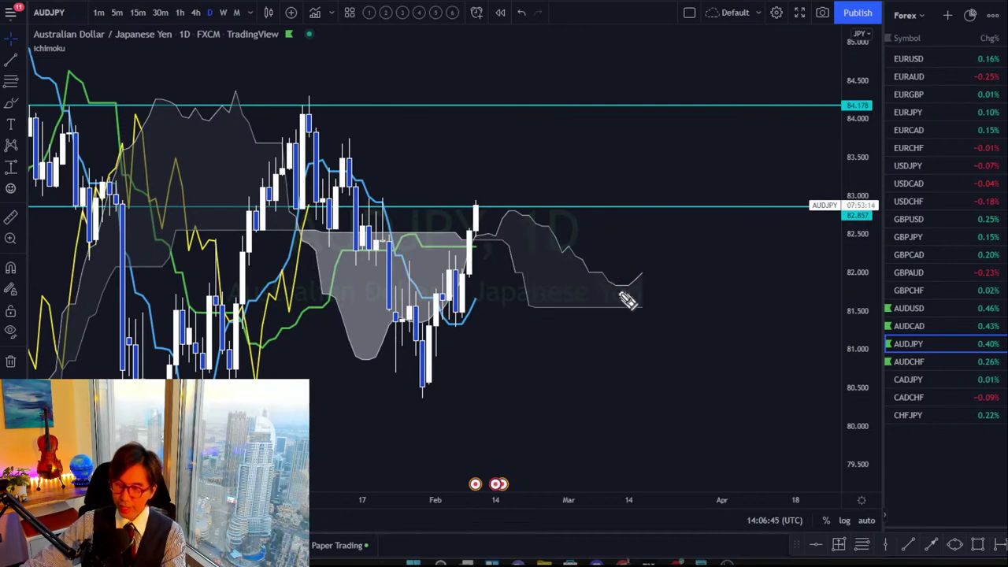
drag(337, 347, 569, 416)
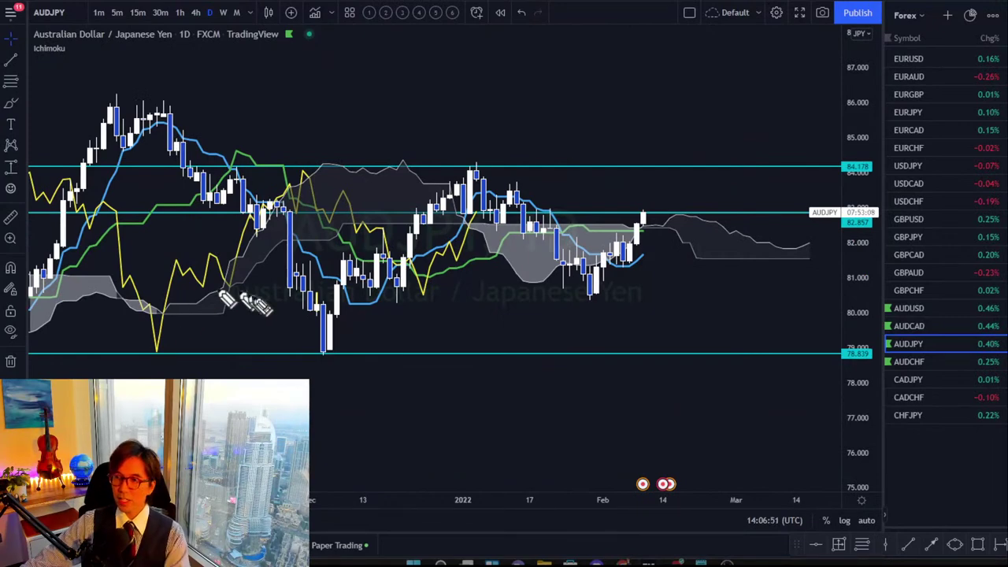
mouse_move(259, 307)
mouse_down()
mouse_move(213, 229)
mouse_move(290, 230)
mouse_move(266, 304)
mouse_up()
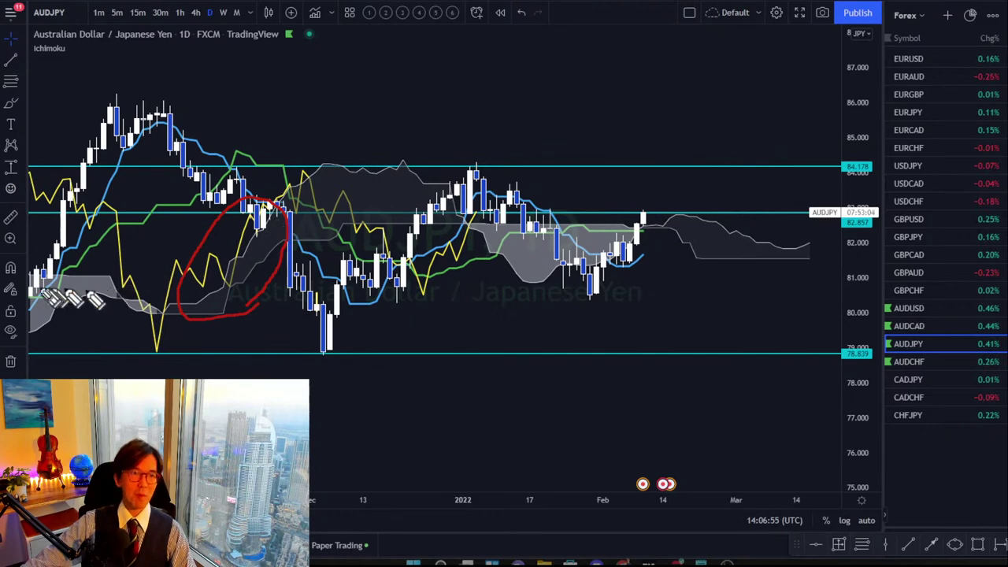
mouse_move(11, 290)
mouse_down()
mouse_move(63, 240)
mouse_move(93, 189)
mouse_move(88, 200)
mouse_up()
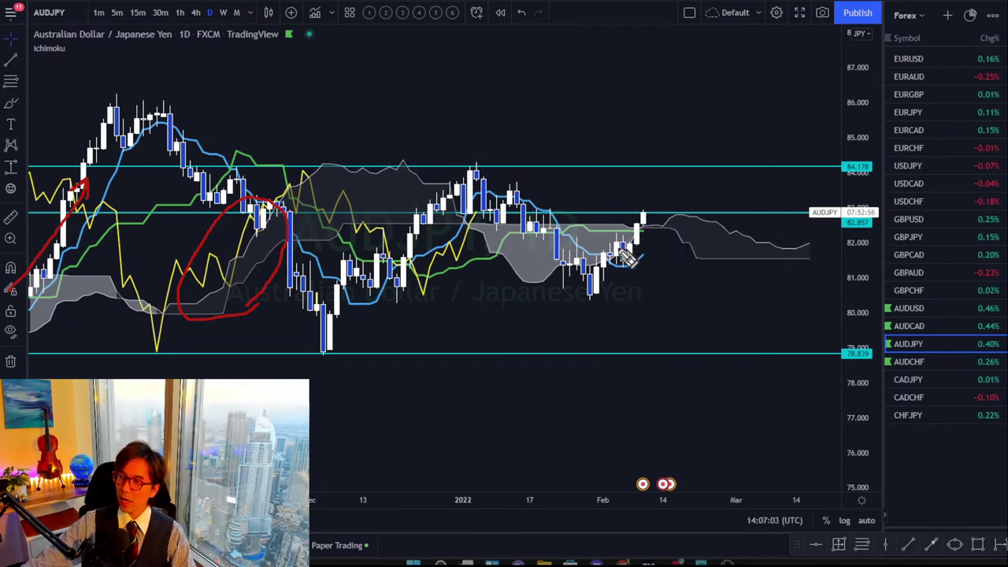
key(Escape)
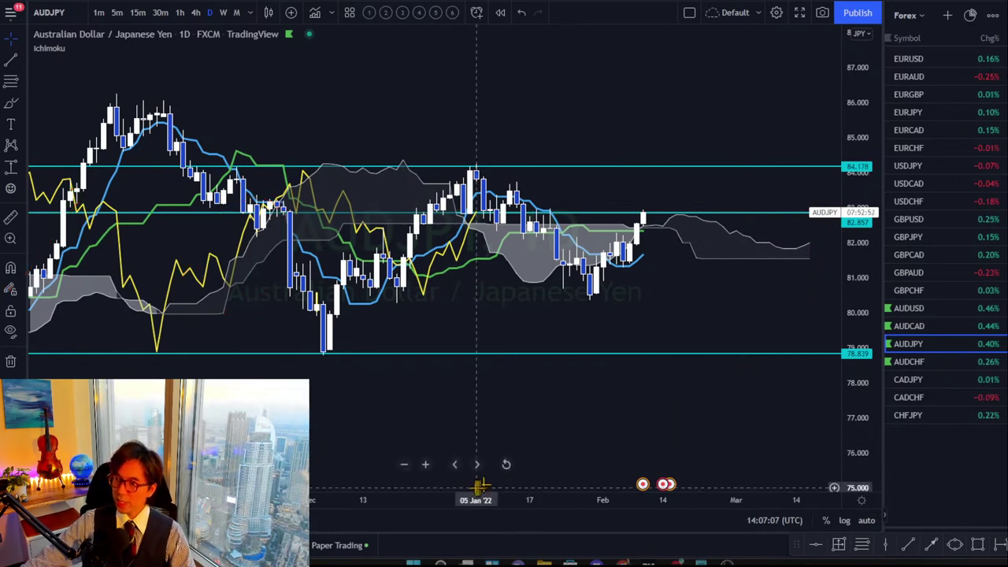
Draw a descending trend line from the late-October peak across the January high to about 82.365 at 28 Feb '22, adjusting its starting point
drag(473, 499, 549, 499)
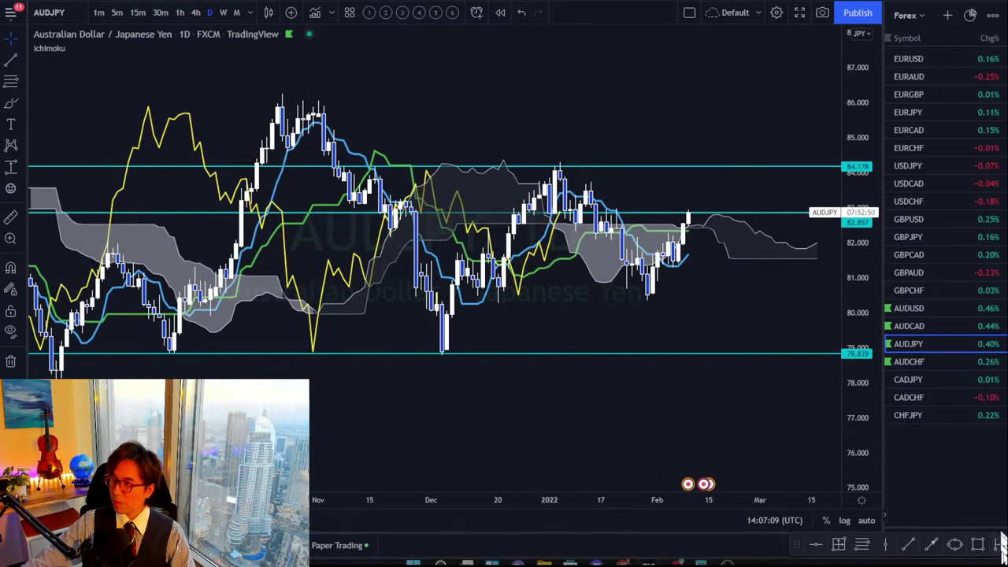
click(908, 545)
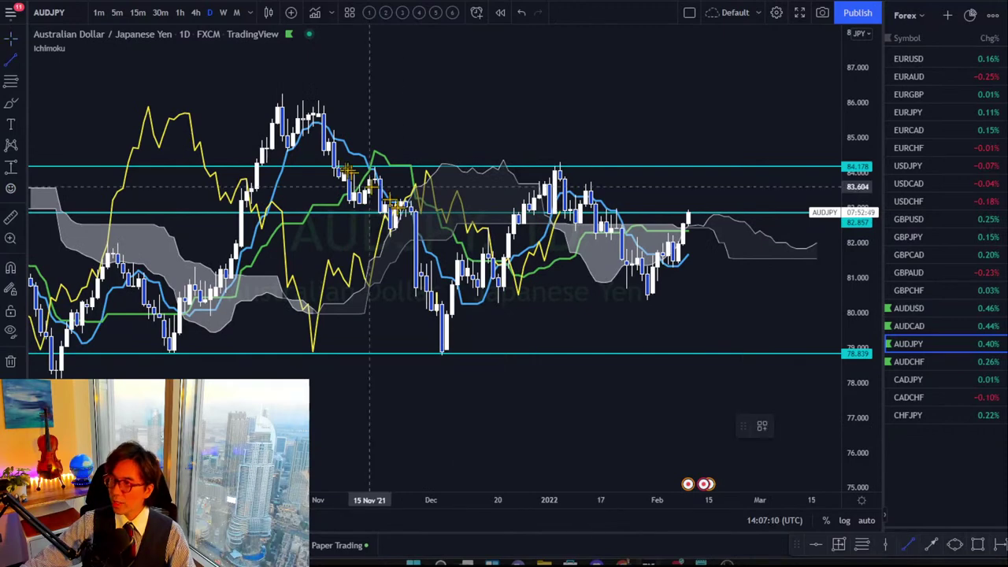
click(263, 80)
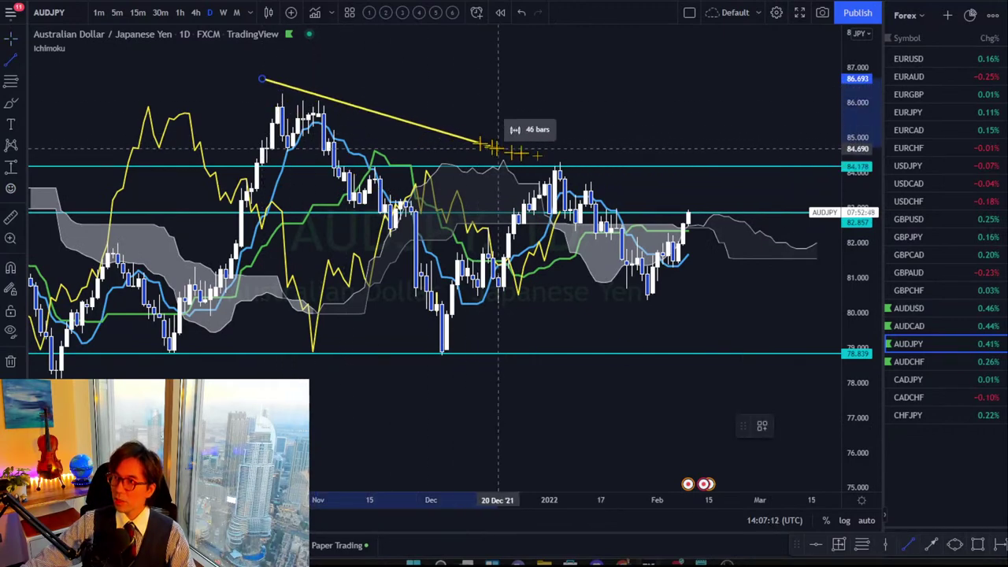
click(755, 229)
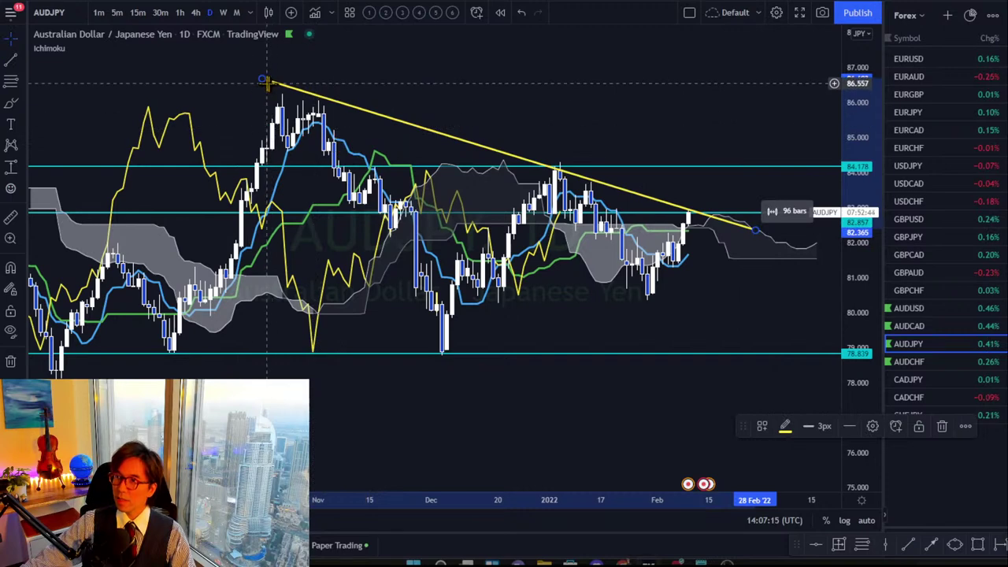
drag(264, 80, 277, 96)
Draw a rising trend line under the December and late-January lows, starting at about 78.479 on 26 Nov '21 and extending past the latest candle
drag(685, 374, 657, 346)
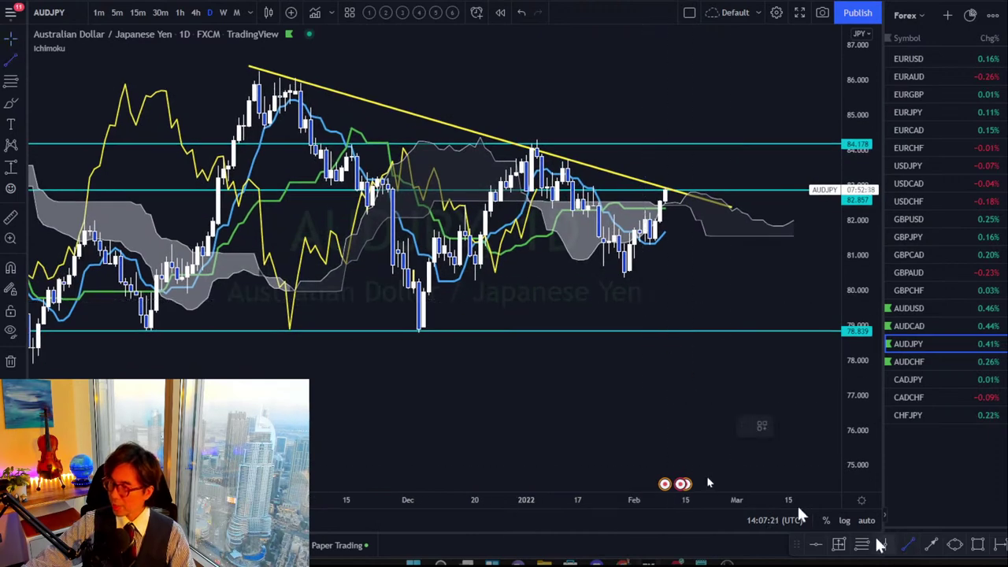
click(392, 344)
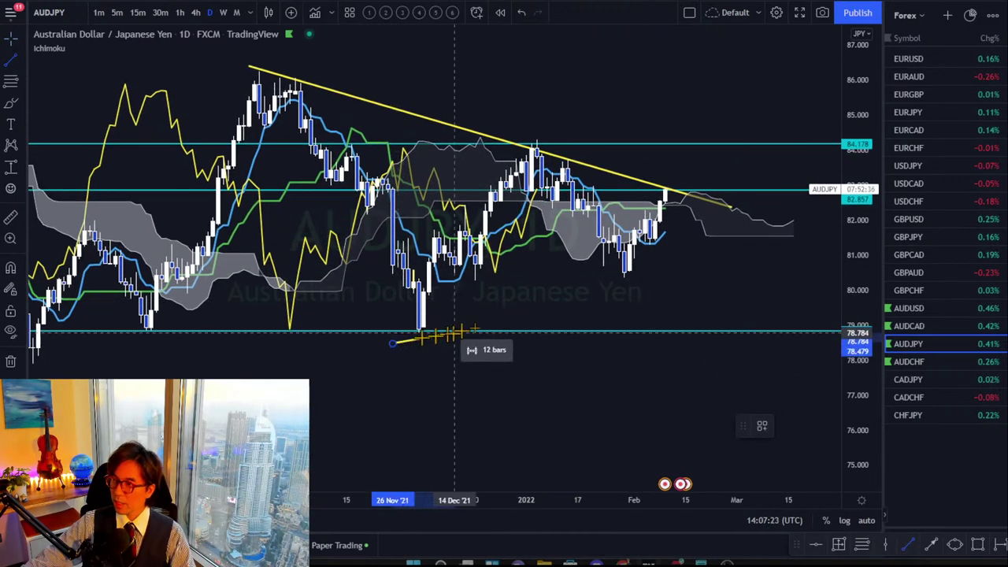
click(756, 240)
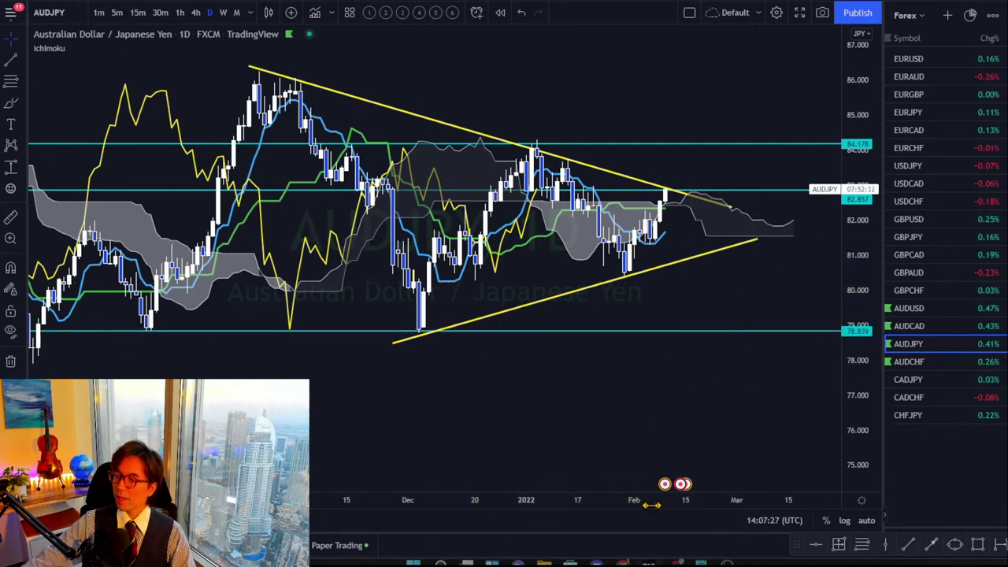
Switch AUDJPY to the 4-hour timeframe and enlarge the recent candles together with the forward cloud
scroll(653, 511, up, 3)
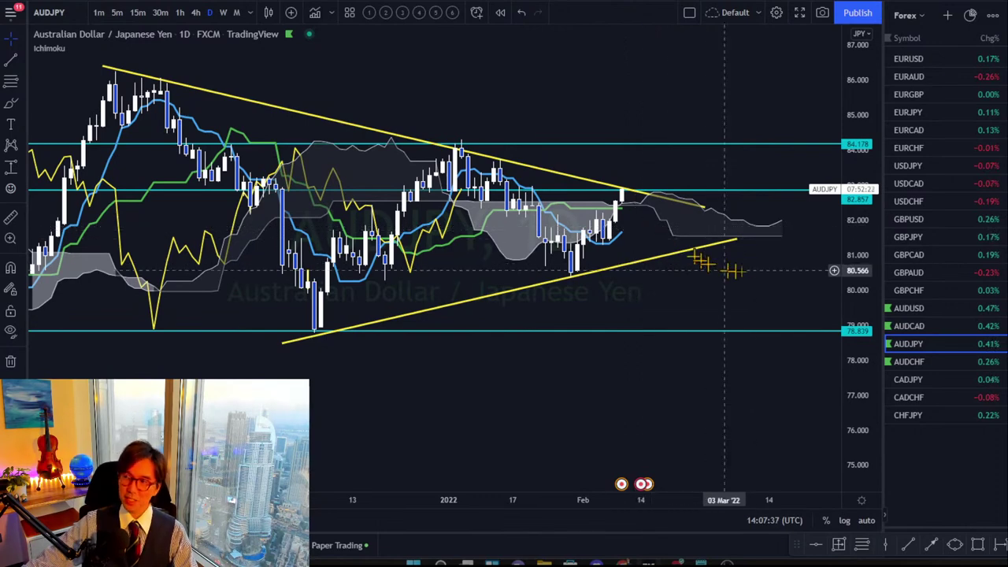
drag(855, 355, 854, 290)
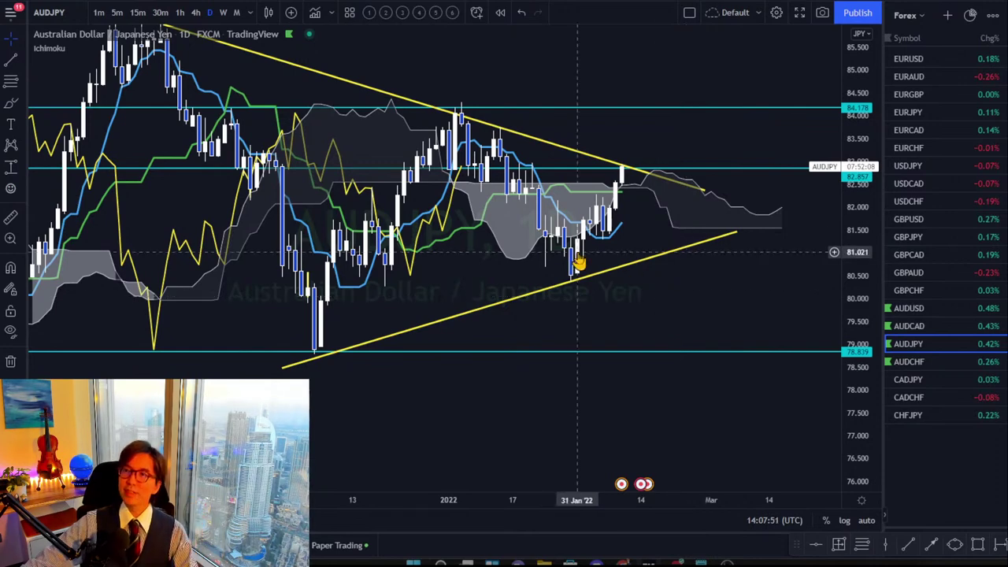
click(196, 13)
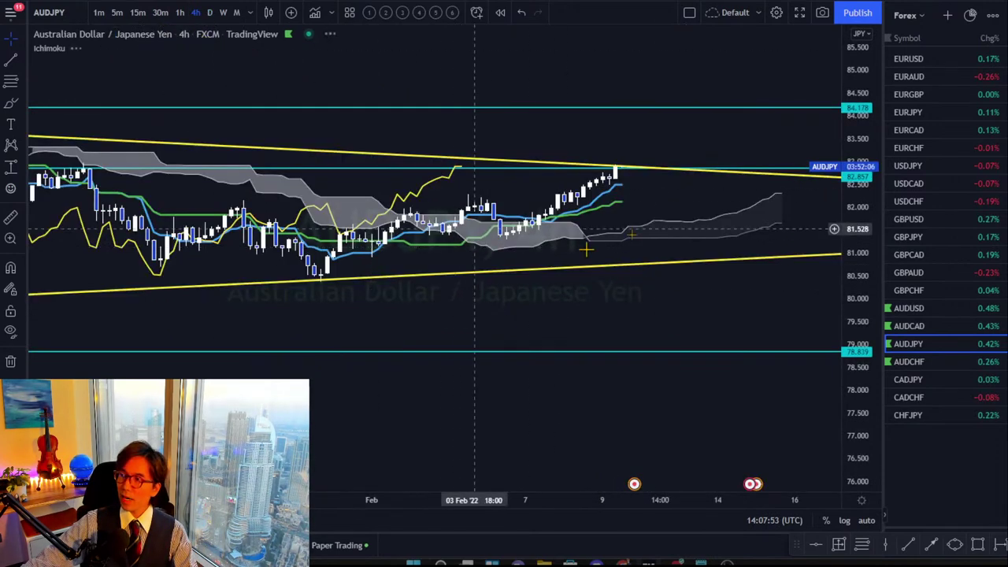
drag(848, 417, 848, 260)
drag(797, 205, 741, 263)
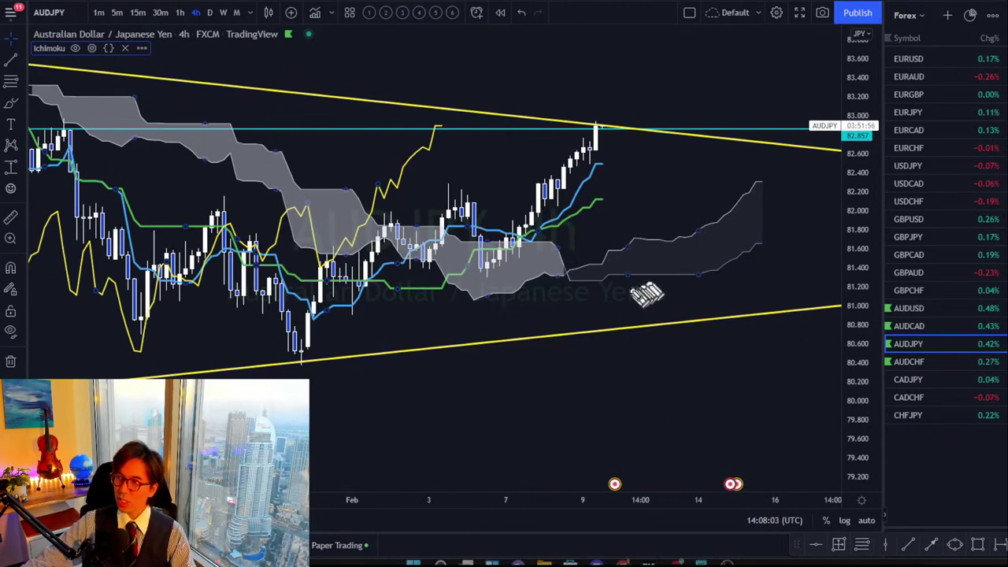
Draw a rising arrow along the forward cloud, and circle the cloud's twist and the end of the lagging line
mouse_move(631, 275)
mouse_down()
mouse_move(683, 236)
mouse_move(780, 207)
mouse_up()
mouse_move(581, 297)
mouse_down()
mouse_move(580, 273)
mouse_move(578, 291)
mouse_up()
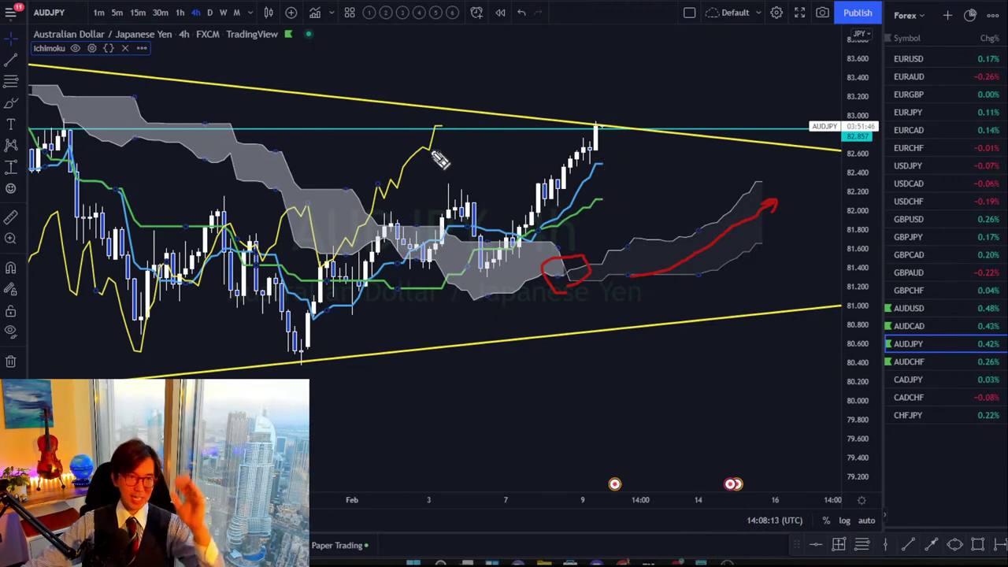
mouse_move(425, 149)
mouse_down()
mouse_move(449, 118)
mouse_move(433, 154)
mouse_up()
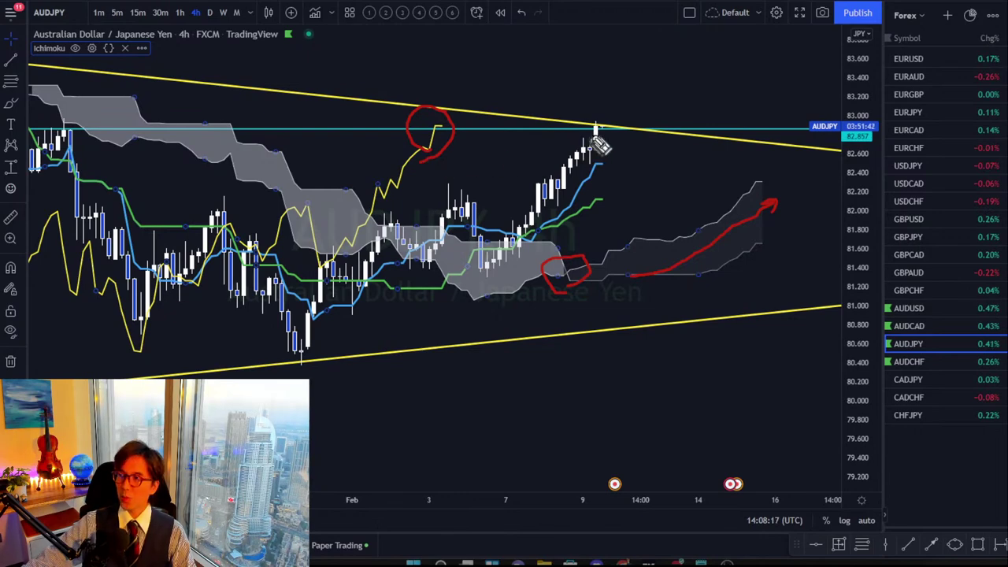
Sketch breakout, pullback-and-rise and deeper-pullback paths from the latest candle, extend marks from the blue and green lines, and clear the annotations
drag(603, 128, 641, 79)
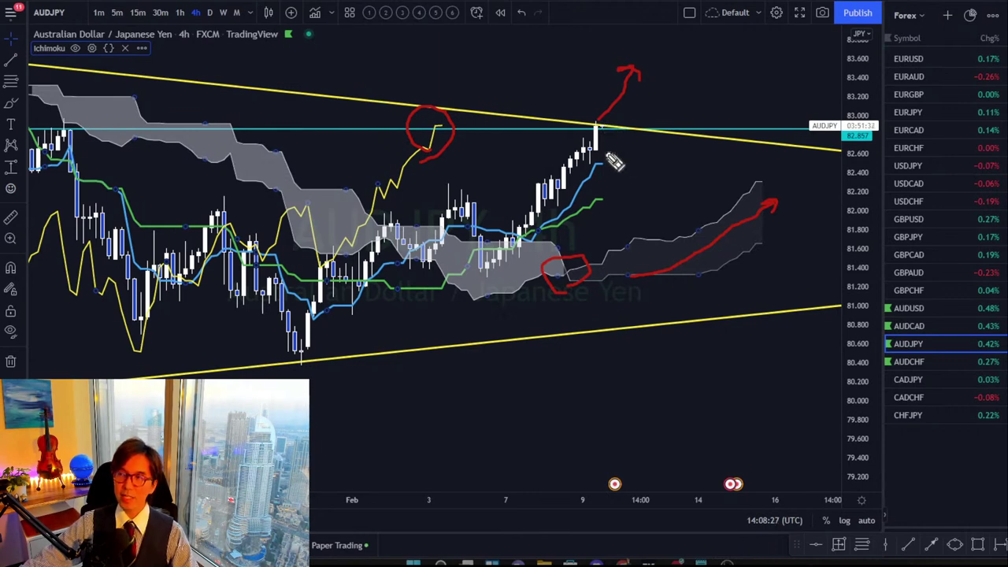
mouse_move(605, 164)
mouse_down()
mouse_move(639, 149)
mouse_move(616, 144)
mouse_move(628, 155)
mouse_up()
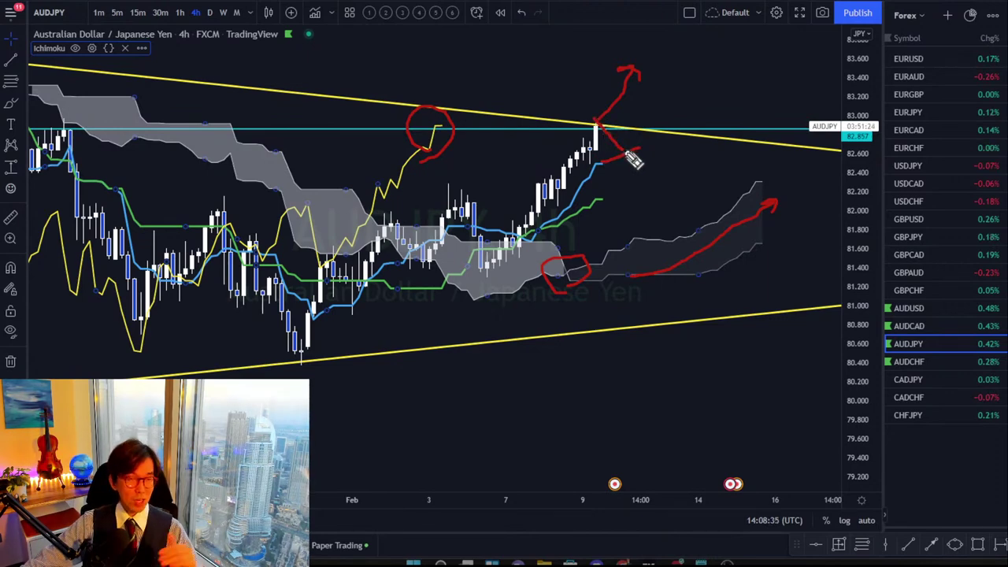
mouse_move(634, 160)
mouse_down()
mouse_move(666, 95)
mouse_move(681, 93)
mouse_up()
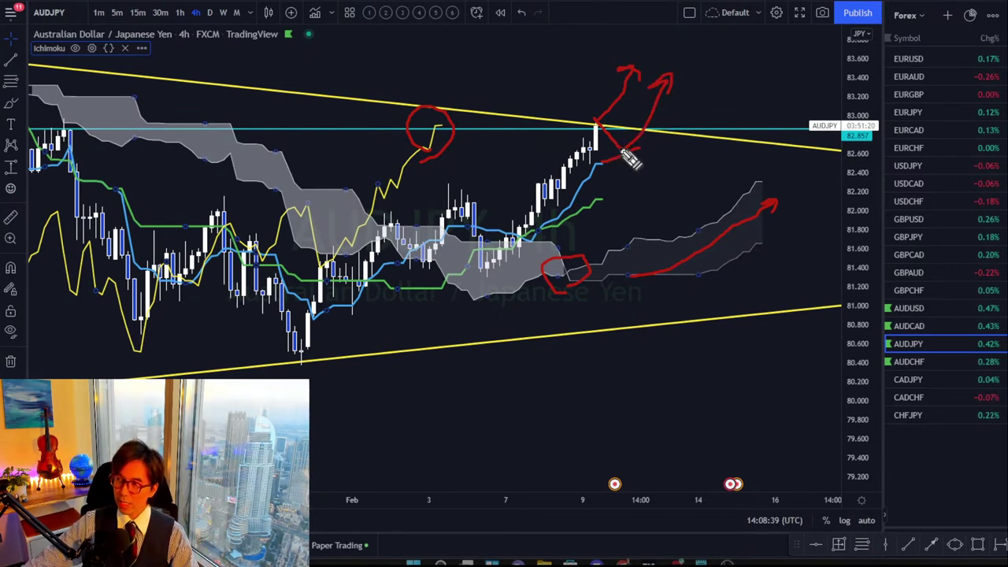
drag(622, 150, 641, 193)
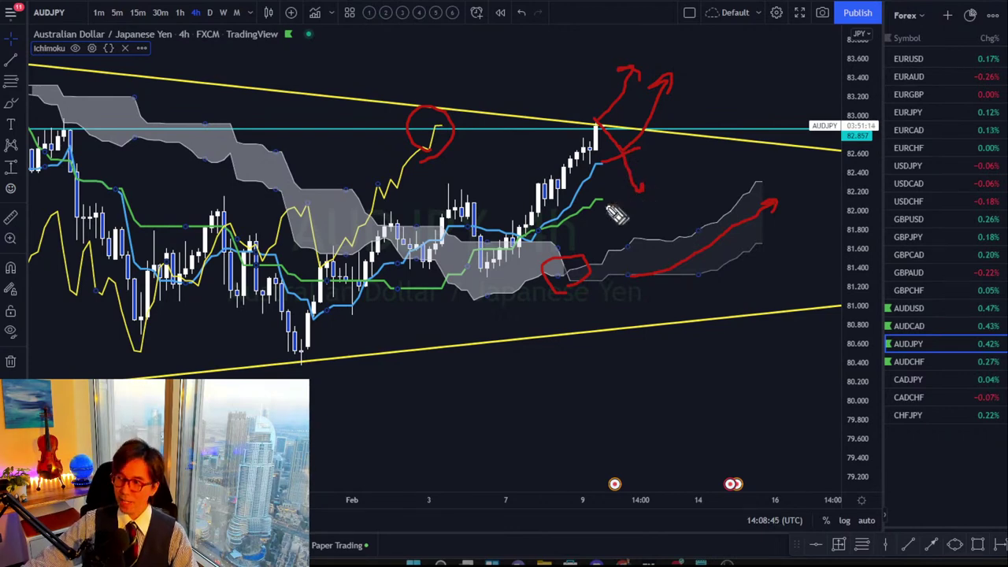
drag(600, 200, 635, 200)
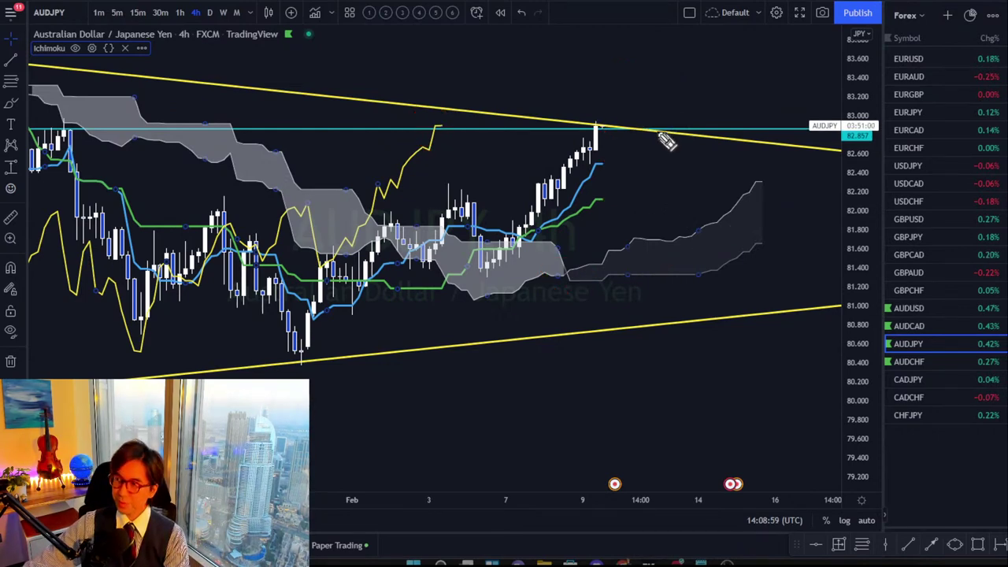
Mark the two January highs near the 82.857 level and raise the horizontal line to 82.957
drag(335, 501, 484, 501)
drag(552, 282, 535, 299)
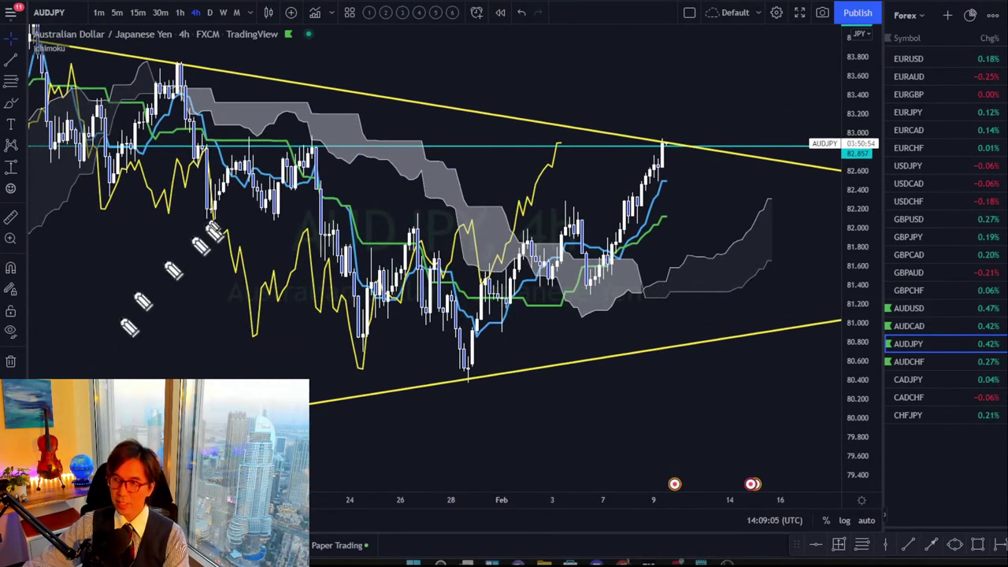
click(244, 145)
drag(300, 156, 321, 144)
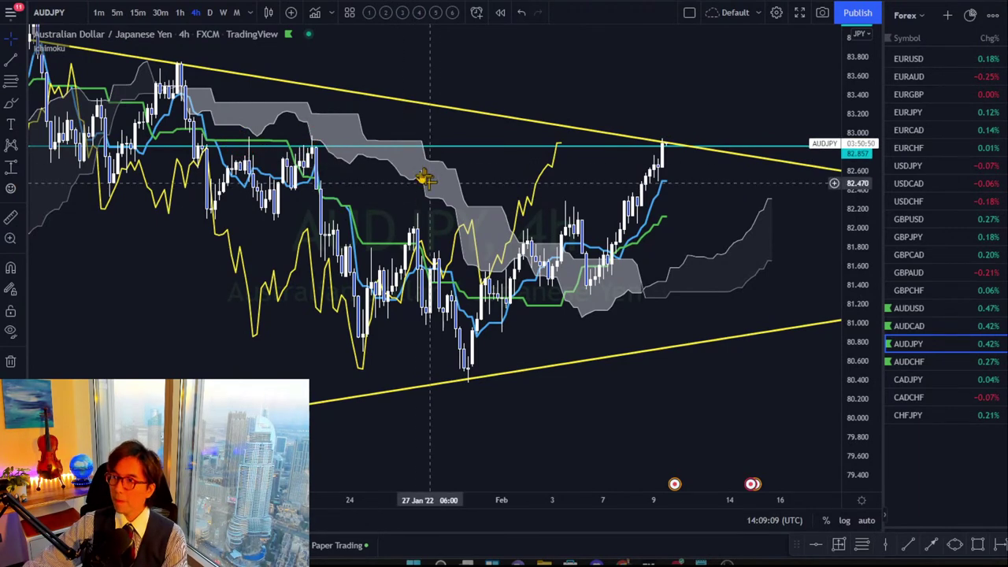
click(388, 146)
drag(383, 143, 345, 137)
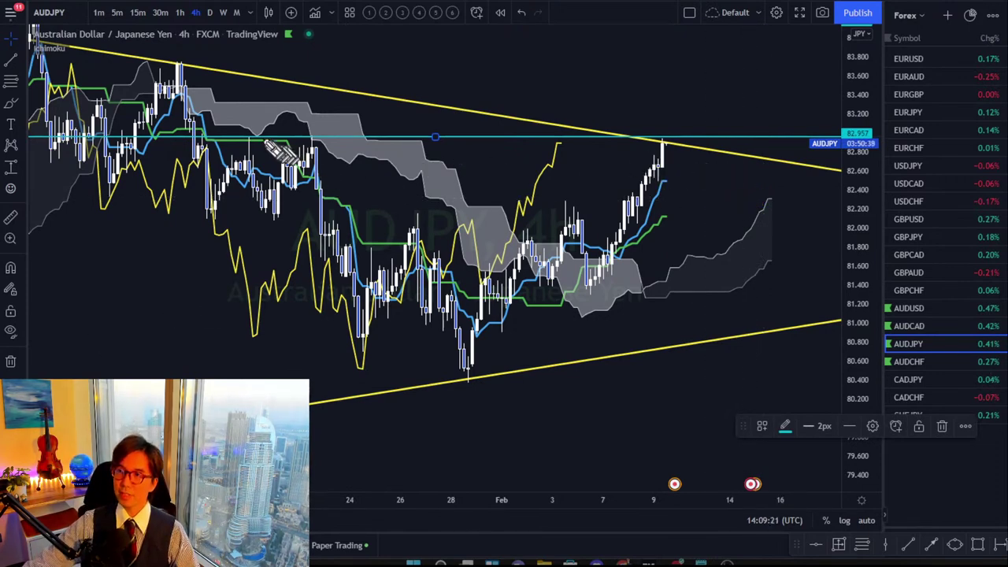
Circle the two January highs at the 82.957 line, sketch a downward arrow from the latest candle, and clear the annotations
click(236, 128)
mouse_move(303, 156)
mouse_down()
mouse_move(319, 132)
mouse_move(297, 150)
mouse_up()
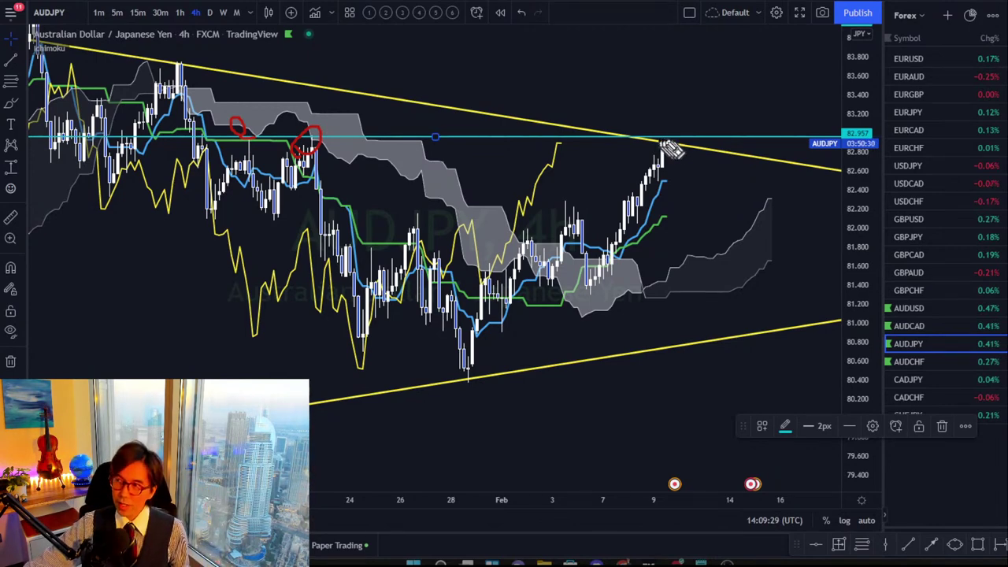
mouse_move(664, 142)
mouse_down()
mouse_move(687, 178)
mouse_move(688, 163)
mouse_up()
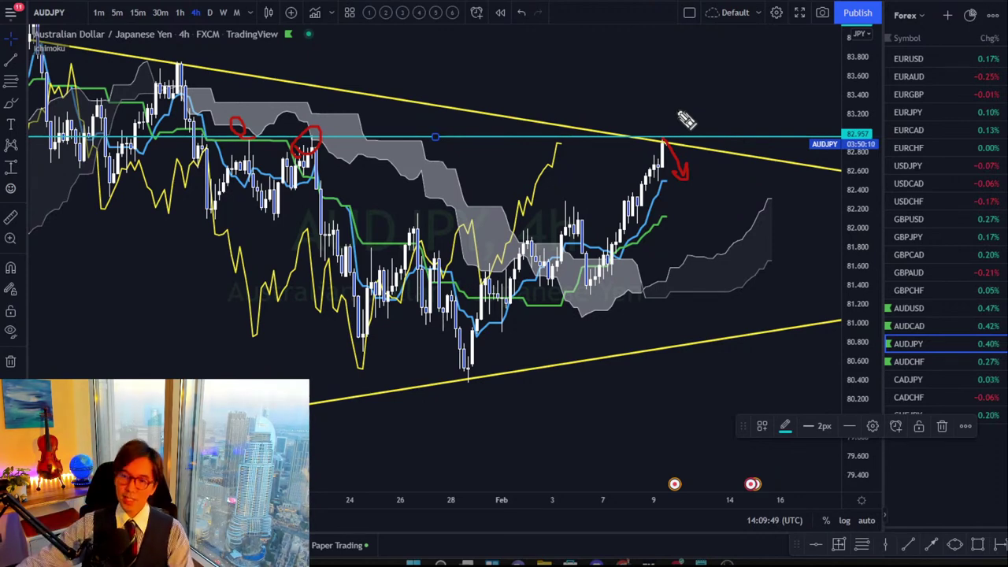
key(Escape)
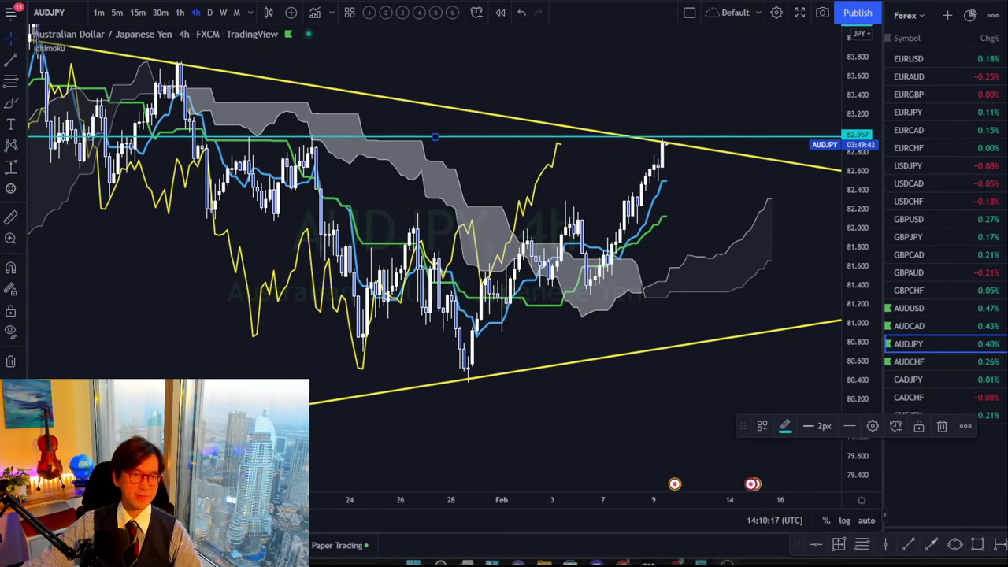
Move the floating drawing toolbar off the chart area and deselect the horizontal line
mouse_move(743, 425)
mouse_down()
mouse_move(801, 521)
mouse_move(803, 545)
mouse_up()
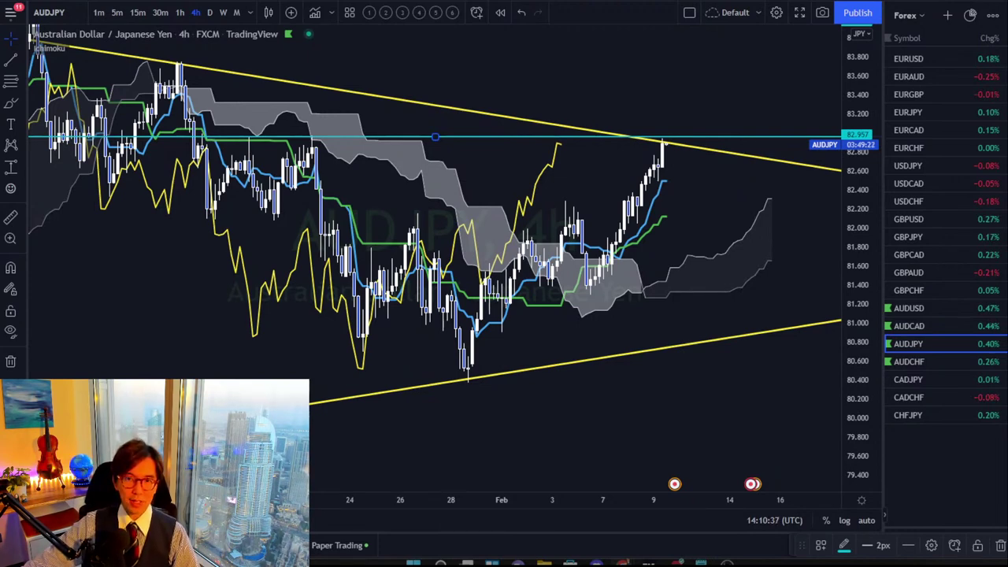
click(220, 257)
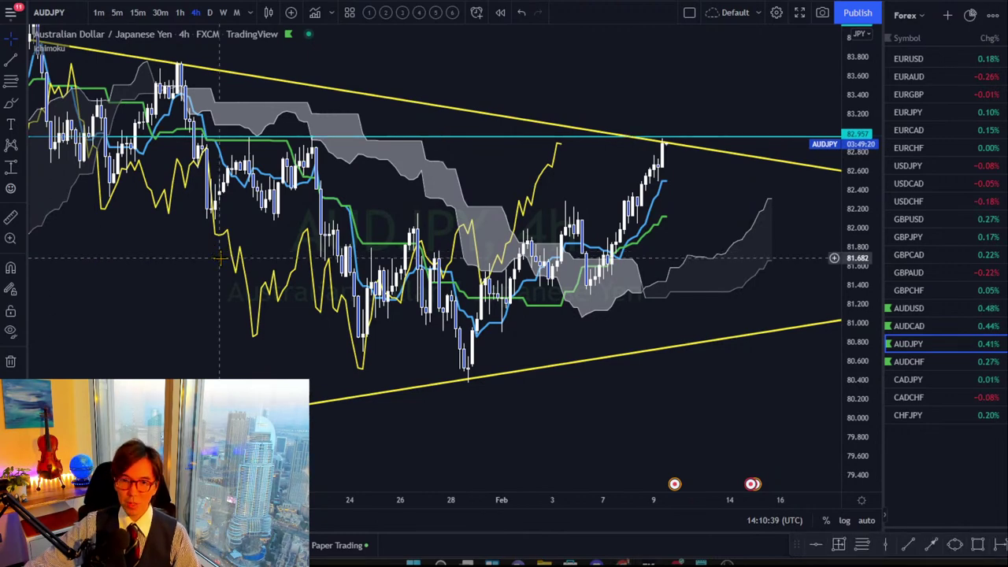
Open EURJPY on the daily timeframe and fit the recent candles and the forward cloud in the chart
click(916, 105)
click(209, 12)
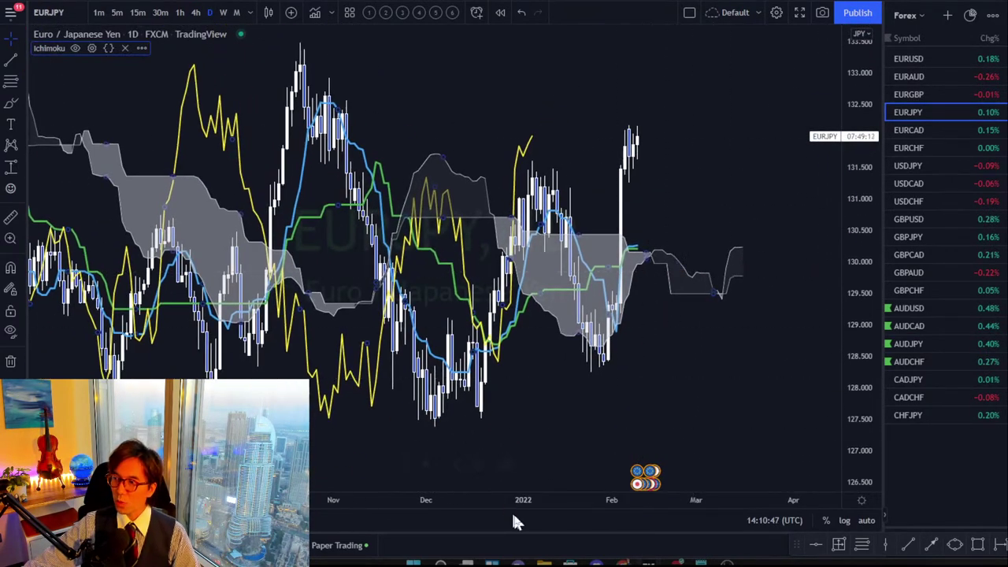
scroll(496, 499, up, 1)
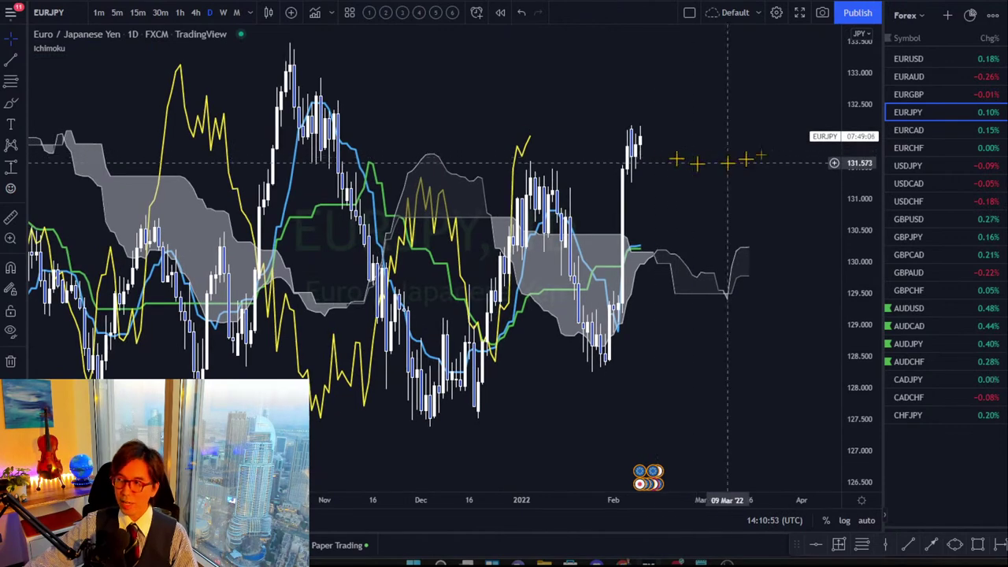
drag(837, 98, 843, 177)
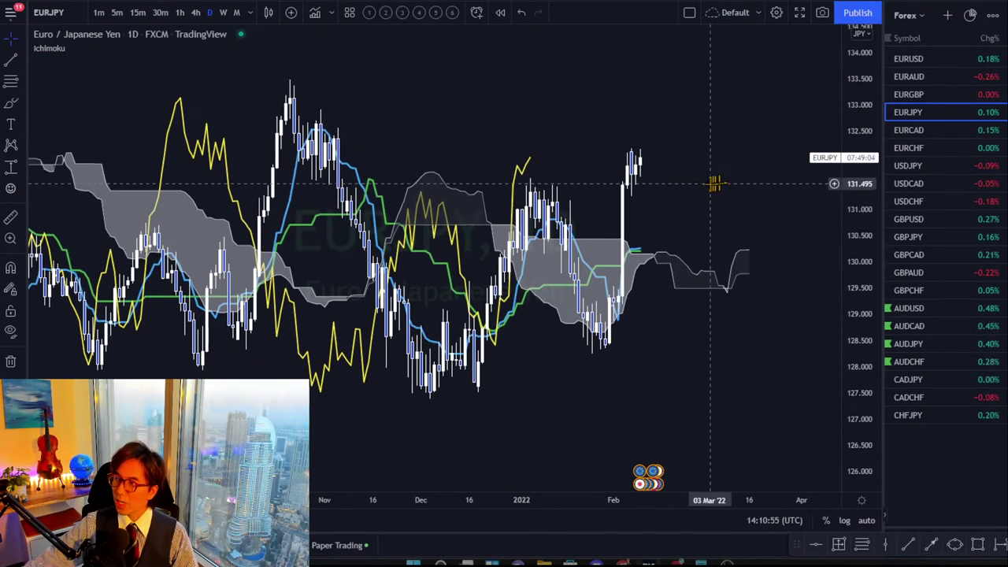
drag(701, 185, 687, 180)
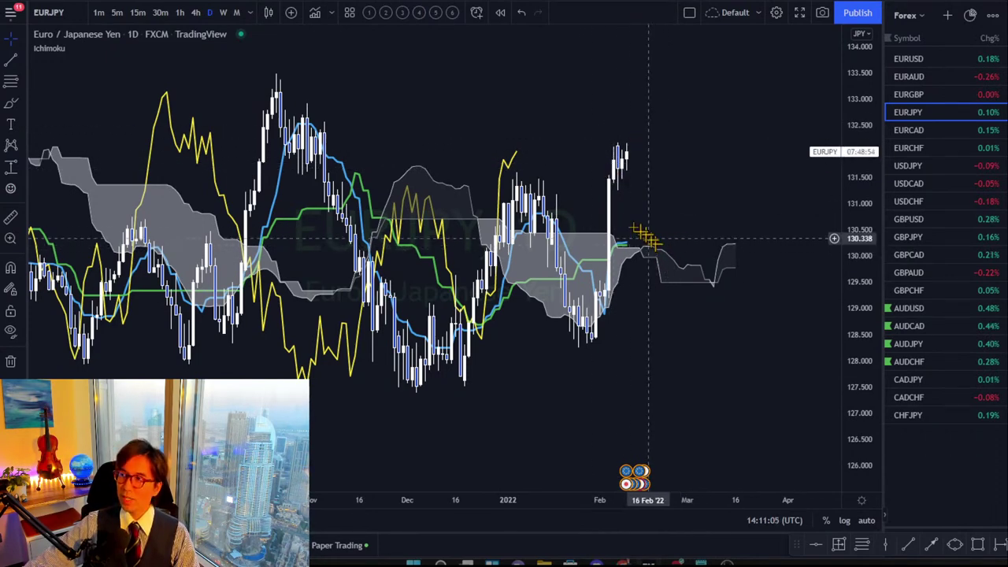
Place a horizontal line at 132.188 across the recent February highs on the EURJPY daily chart and deselect it
click(816, 544)
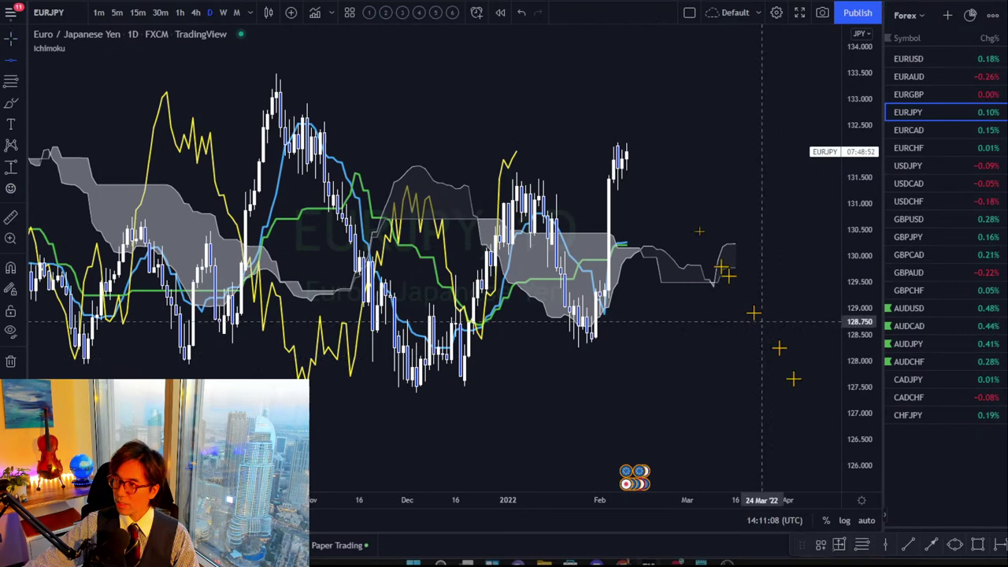
click(639, 142)
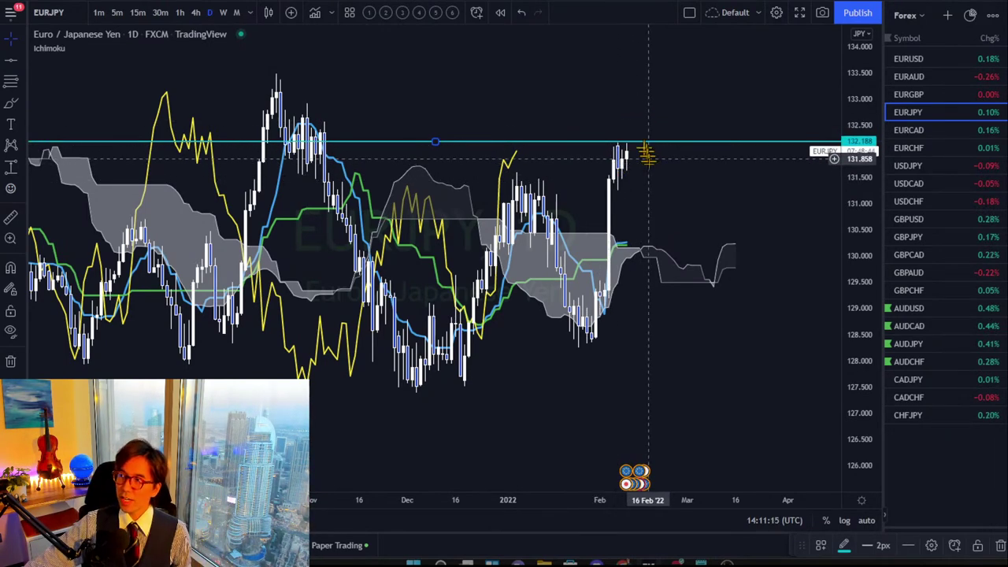
click(665, 196)
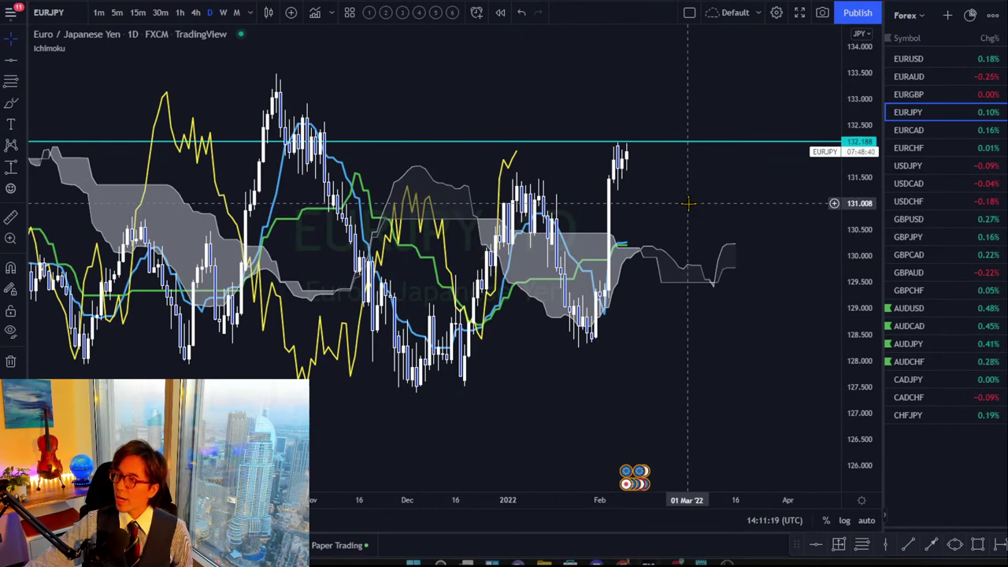
Switch EURJPY to the 4-hour timeframe and fit the latest candles and the forward cloud in the chart
click(195, 13)
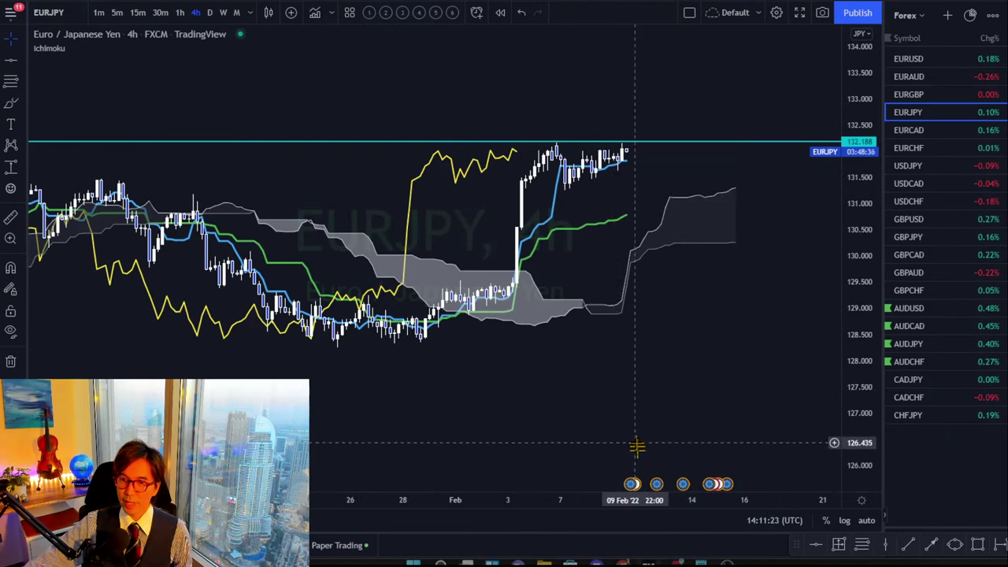
drag(856, 395, 858, 425)
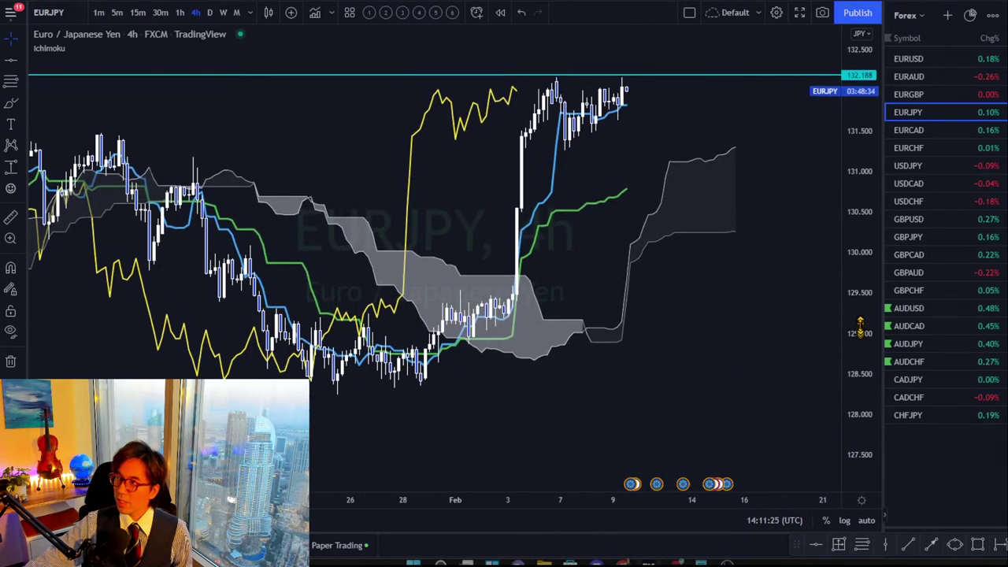
drag(744, 339, 668, 366)
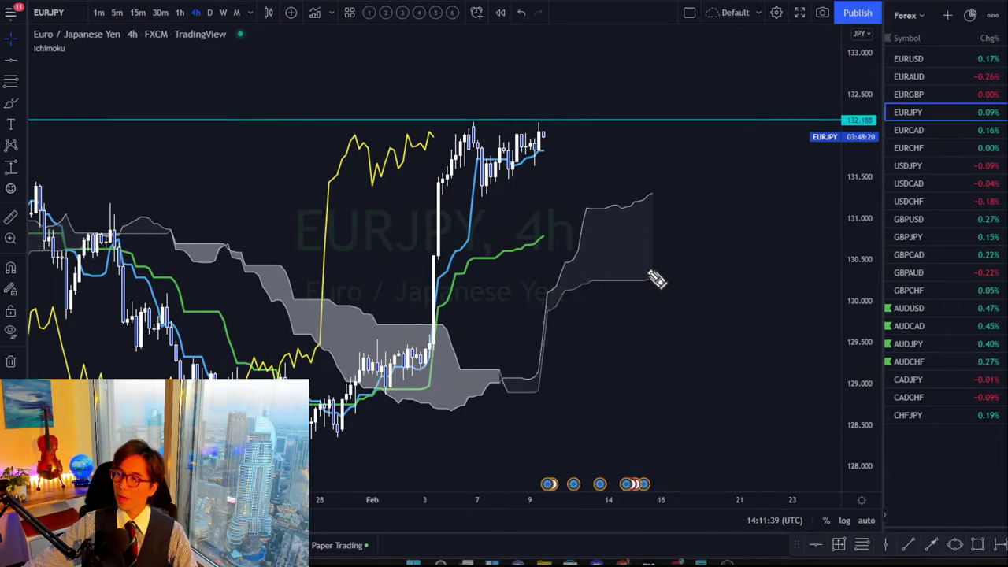
Circle the leading end of the forward cloud, sketch an upward arrow beside its rising edge, and clear the annotations
mouse_move(651, 279)
mouse_down()
mouse_move(634, 274)
mouse_move(628, 223)
mouse_move(664, 194)
mouse_move(692, 252)
mouse_move(647, 277)
mouse_up()
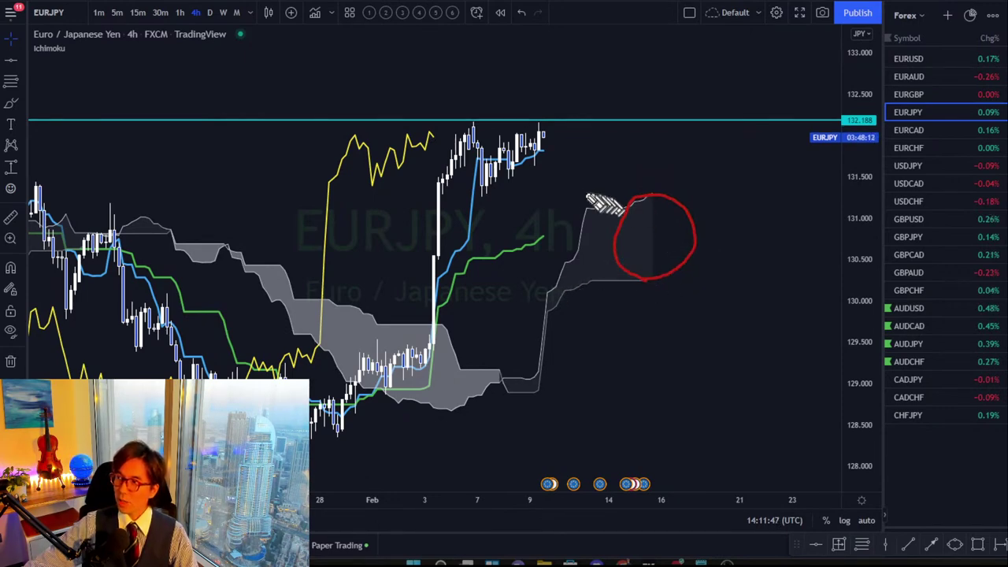
mouse_move(526, 275)
mouse_down()
mouse_move(562, 249)
mouse_move(565, 258)
mouse_up()
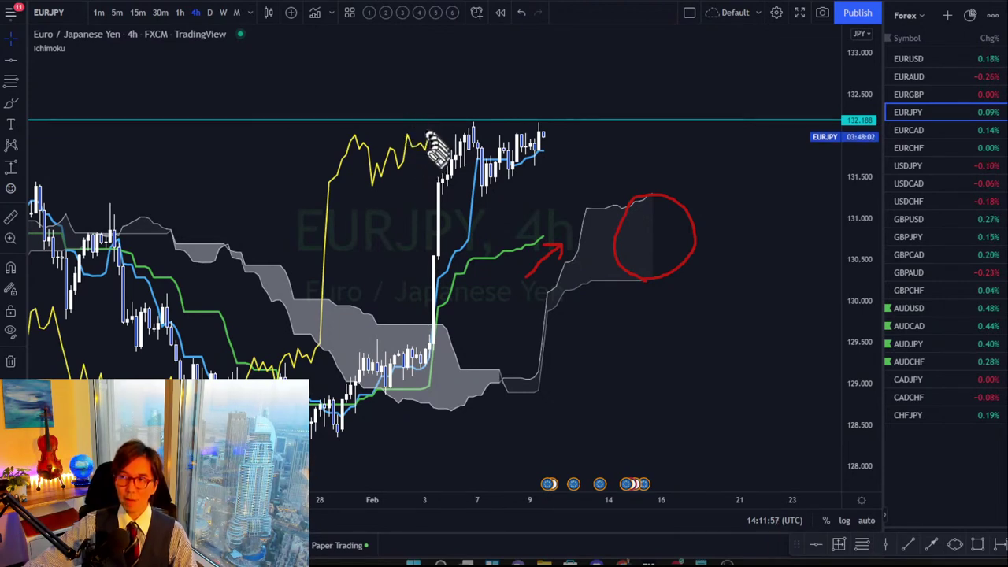
key(Escape)
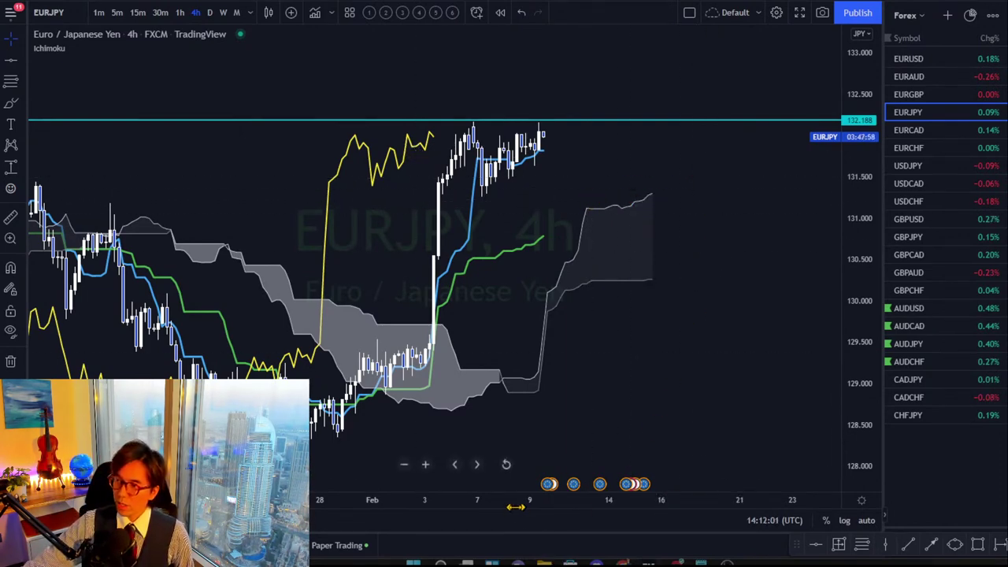
Draw a rising trend line under the February lows from about 131.161 to 132.162 and align it with the candle wicks
drag(521, 505, 422, 505)
drag(520, 396, 580, 418)
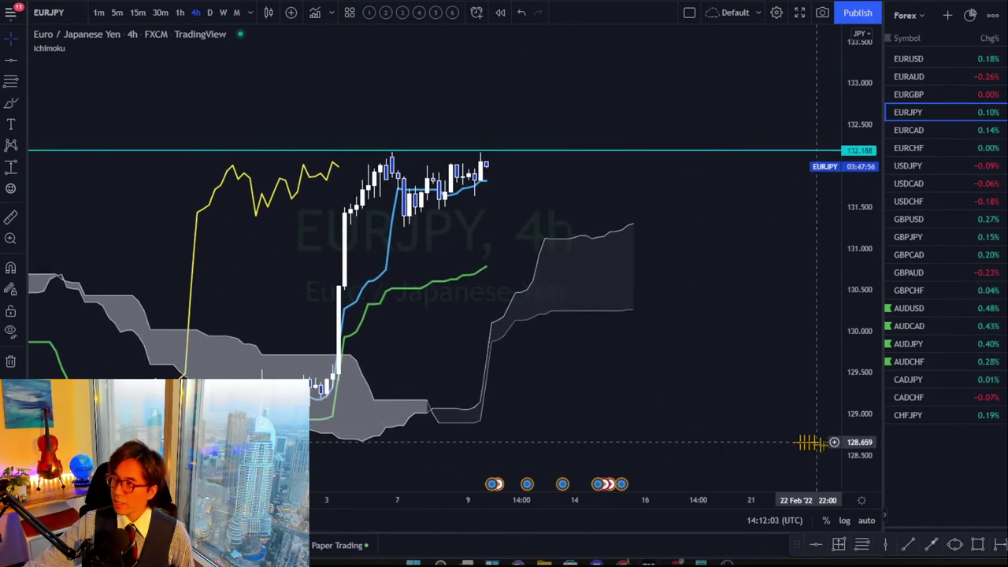
drag(854, 445, 855, 417)
drag(792, 301, 732, 349)
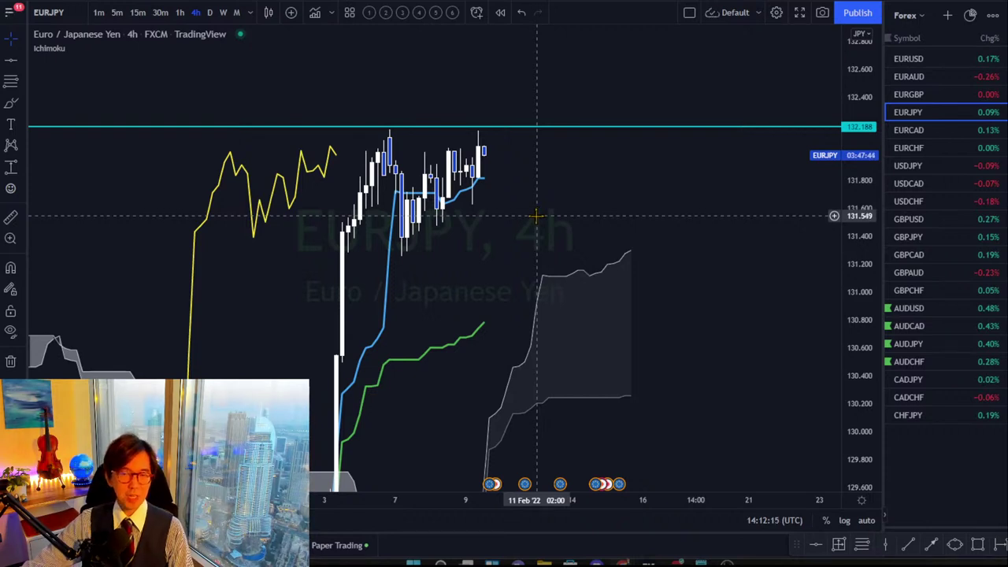
click(902, 543)
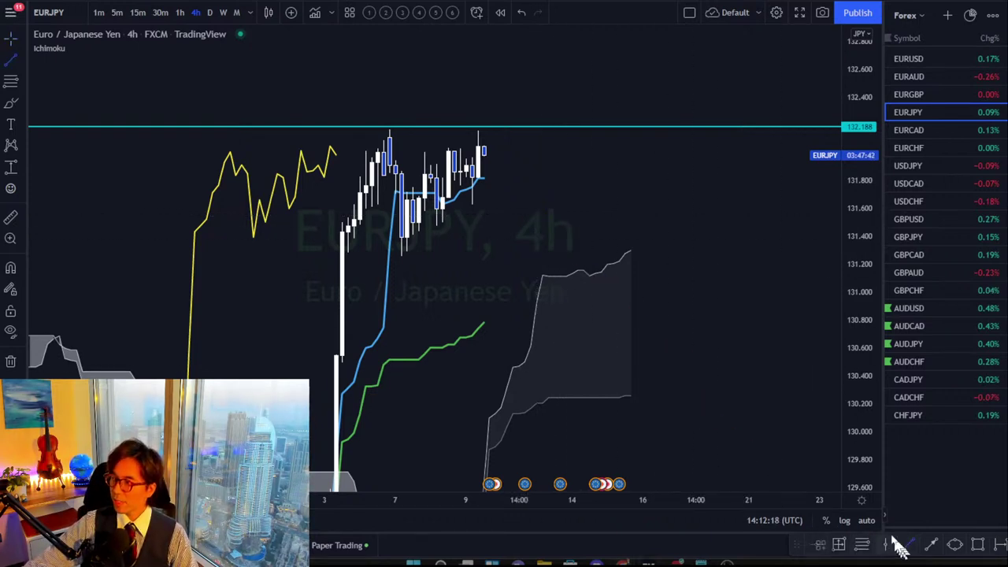
click(388, 270)
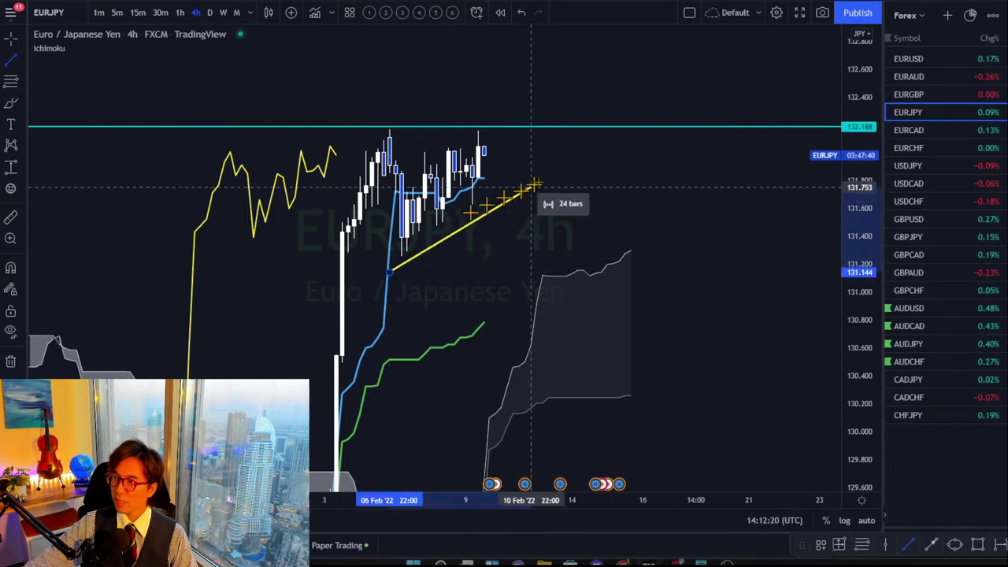
click(567, 134)
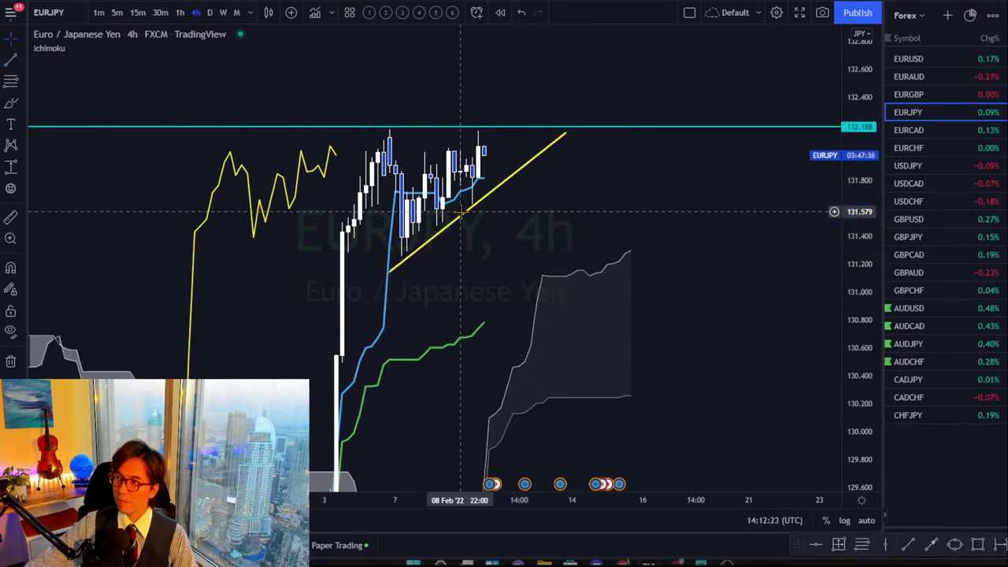
click(465, 211)
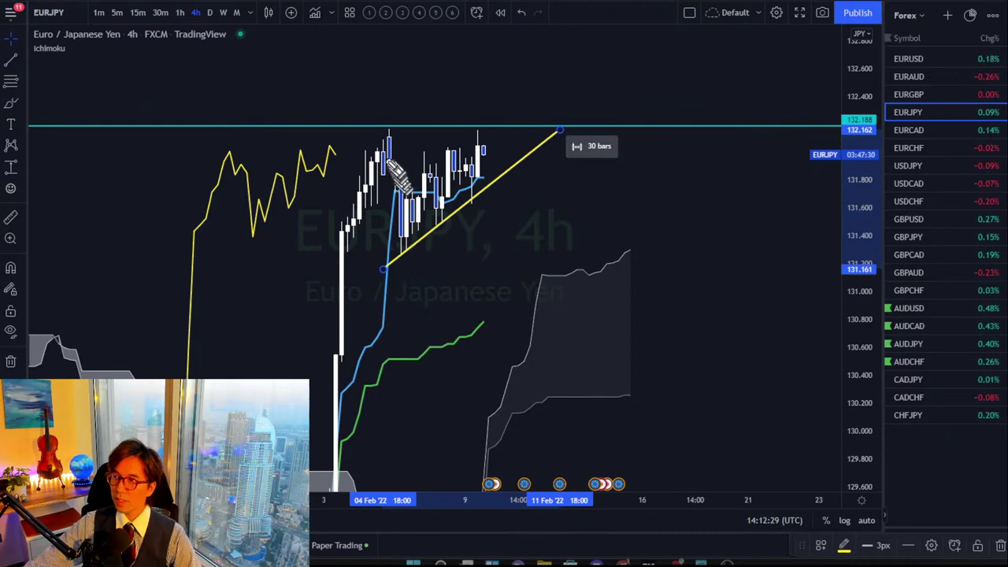
Trace the drop from the first February high and circle the three lows on the trend line and both highs at 132.188
mouse_move(383, 132)
mouse_down()
mouse_move(408, 201)
mouse_move(410, 272)
mouse_move(400, 258)
mouse_move(477, 202)
mouse_up()
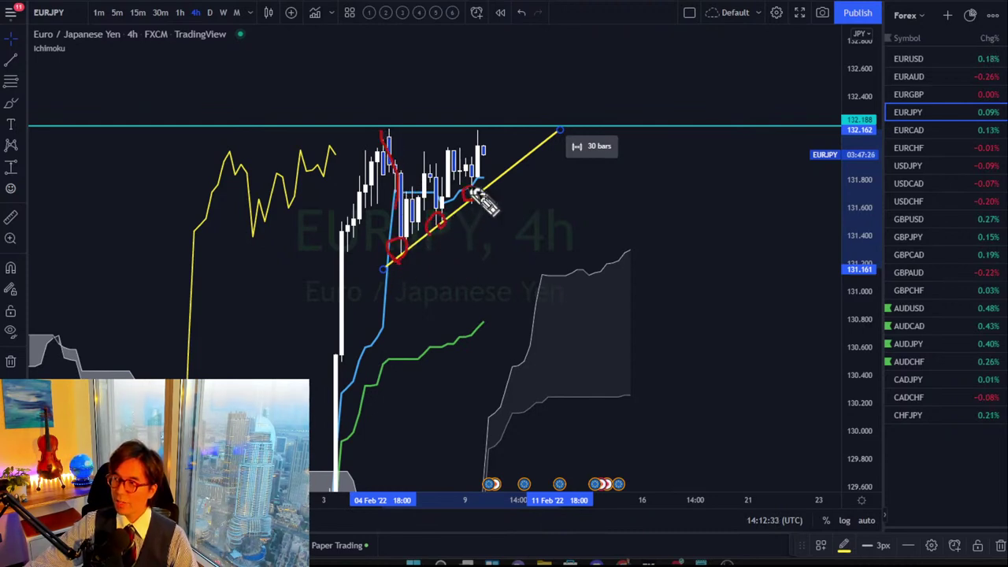
drag(397, 133, 409, 128)
mouse_move(473, 135)
mouse_down()
mouse_move(475, 127)
mouse_move(482, 139)
mouse_up()
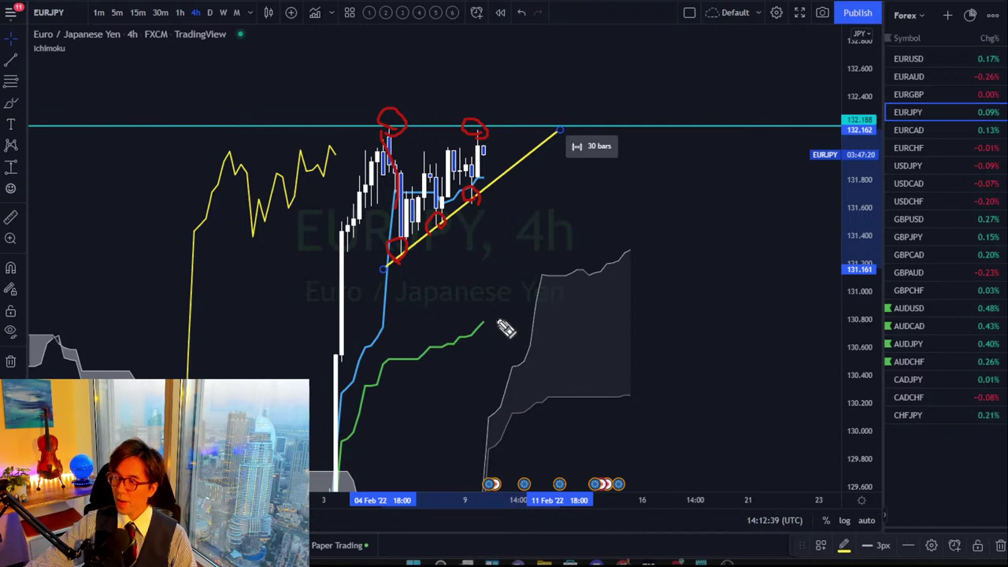
Sketch upward arrows above the forward cloud and beside its rising edge, add two breakout paths above 132.188, and clear the annotations
mouse_move(591, 256)
mouse_down()
mouse_move(624, 214)
mouse_move(629, 224)
mouse_up()
mouse_move(466, 381)
mouse_down()
mouse_move(508, 342)
mouse_move(515, 351)
mouse_up()
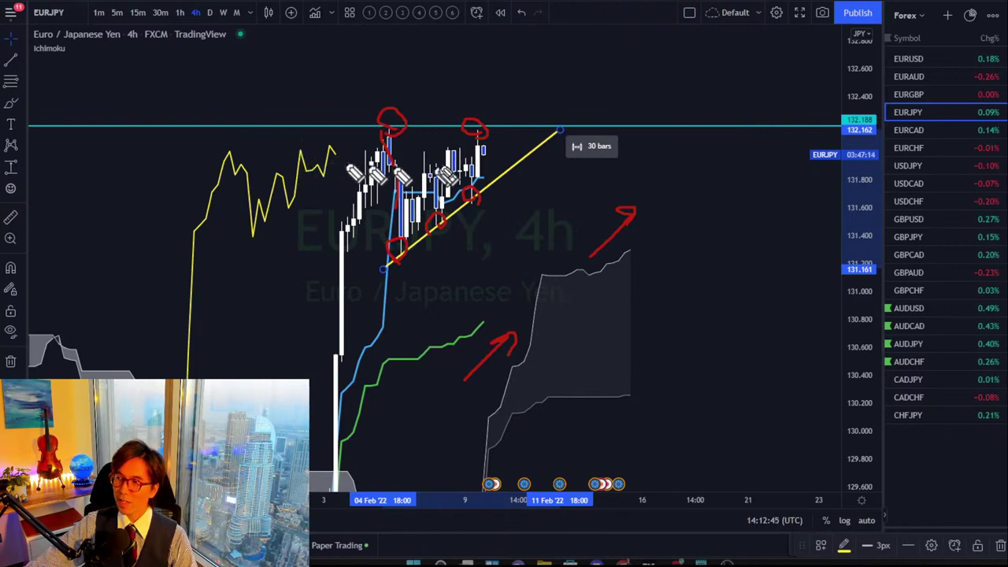
mouse_move(482, 143)
mouse_down()
mouse_move(540, 77)
mouse_move(546, 92)
mouse_up()
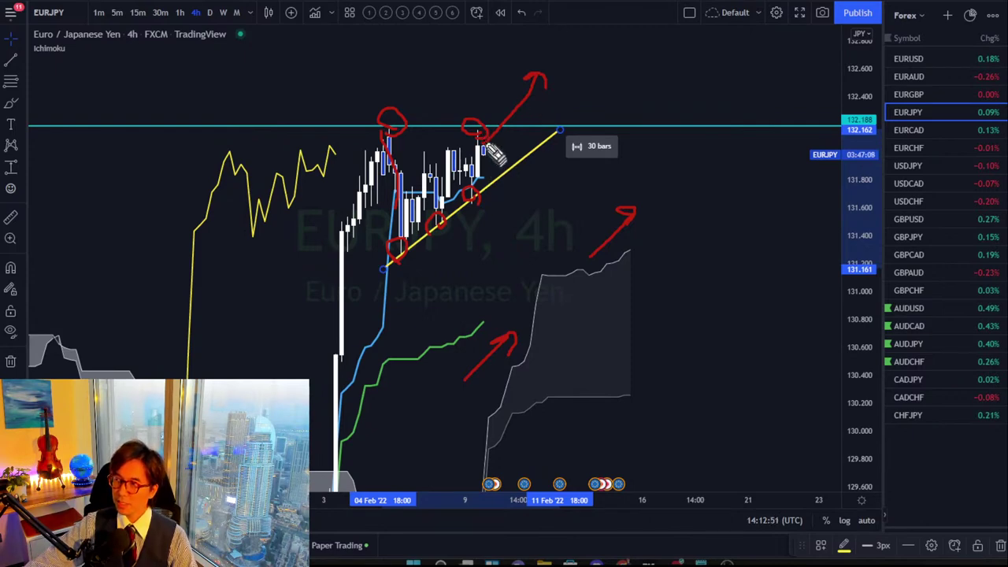
mouse_move(483, 149)
mouse_down()
mouse_move(510, 162)
mouse_move(595, 87)
mouse_up()
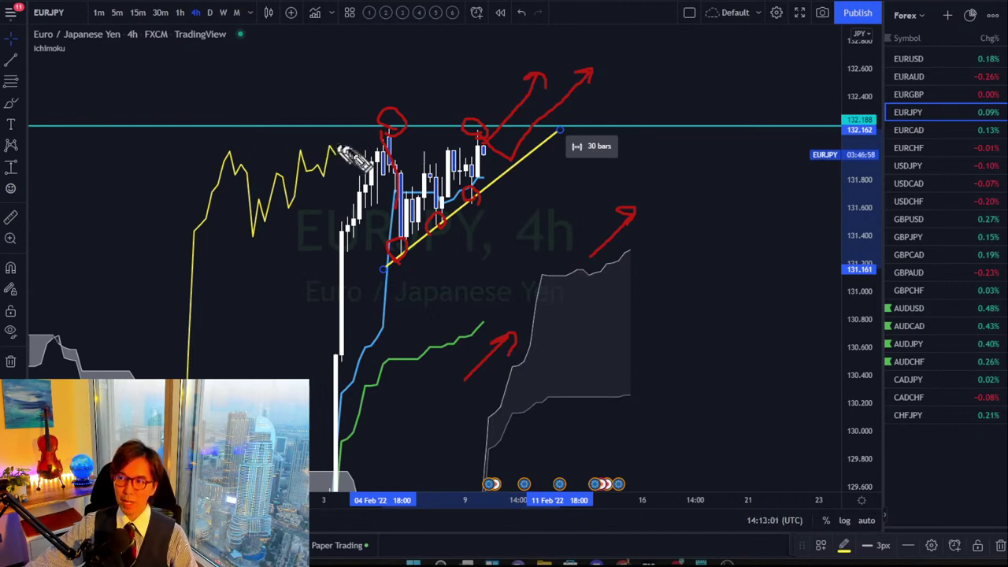
click(391, 122)
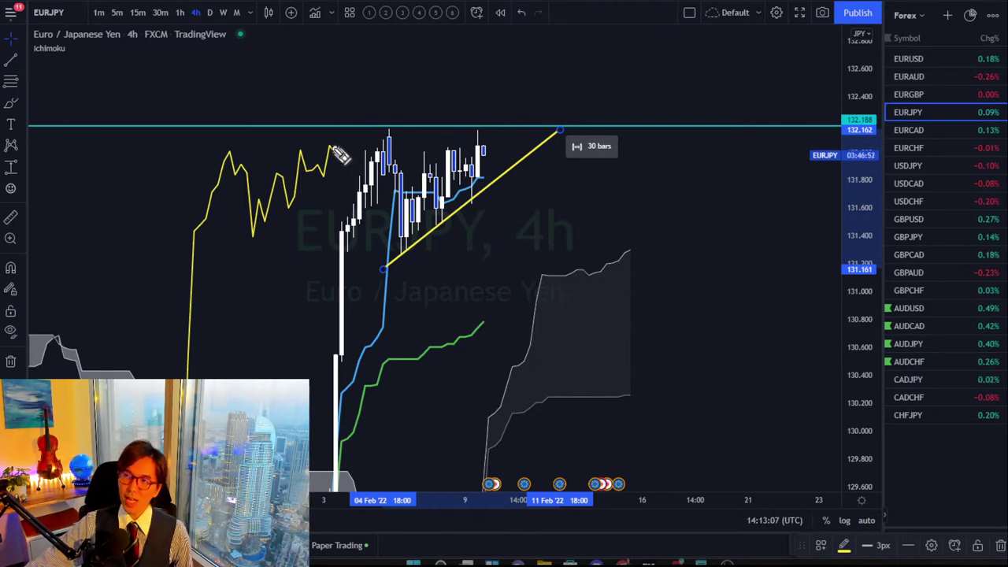
Sketch upward breakout paths from the lagging line and the latest candle, clear them, and deselect the trend line
mouse_move(328, 147)
mouse_down()
mouse_move(367, 164)
mouse_move(400, 82)
mouse_move(408, 92)
mouse_up()
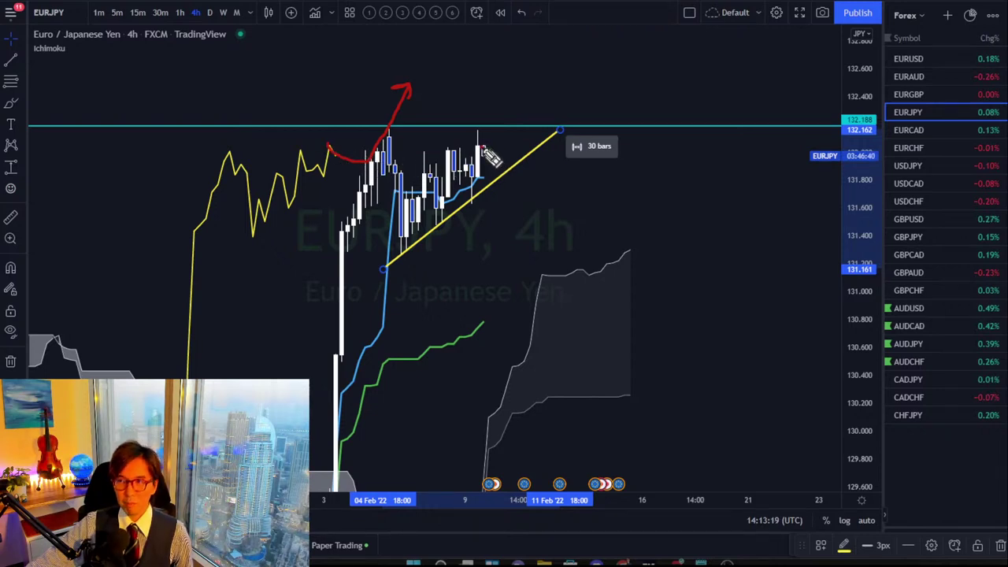
mouse_move(487, 151)
mouse_down()
mouse_move(530, 152)
mouse_move(556, 90)
mouse_move(540, 94)
mouse_up()
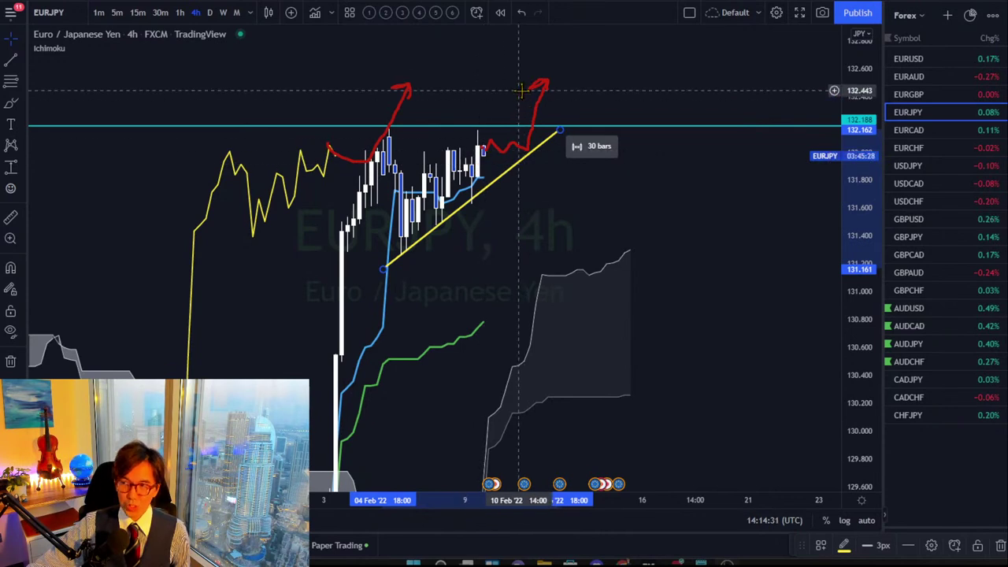
click(526, 217)
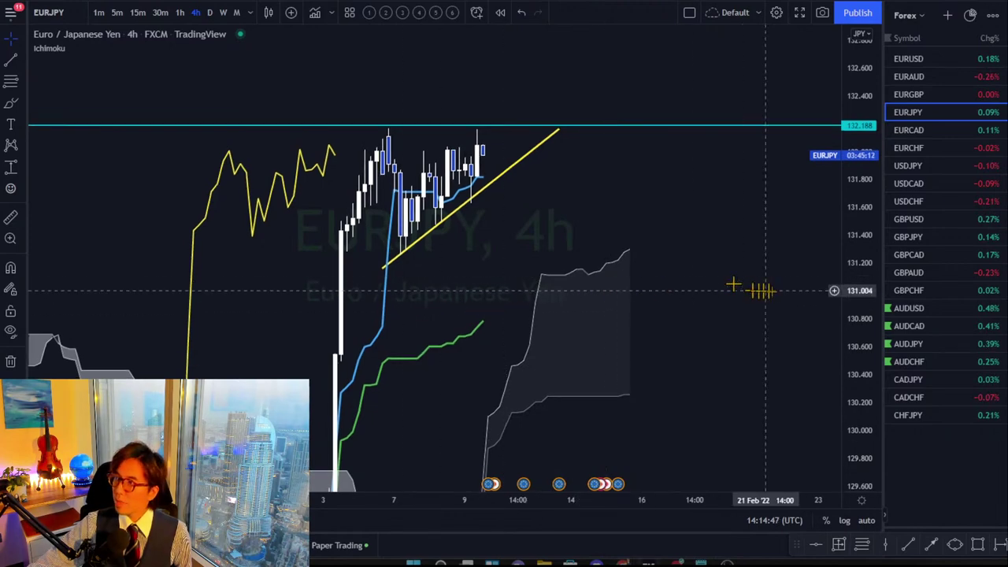
Open the AUDCAD 4-hour chart and add a horizontal line at 0.90680, just below the 0.90706 level
click(930, 324)
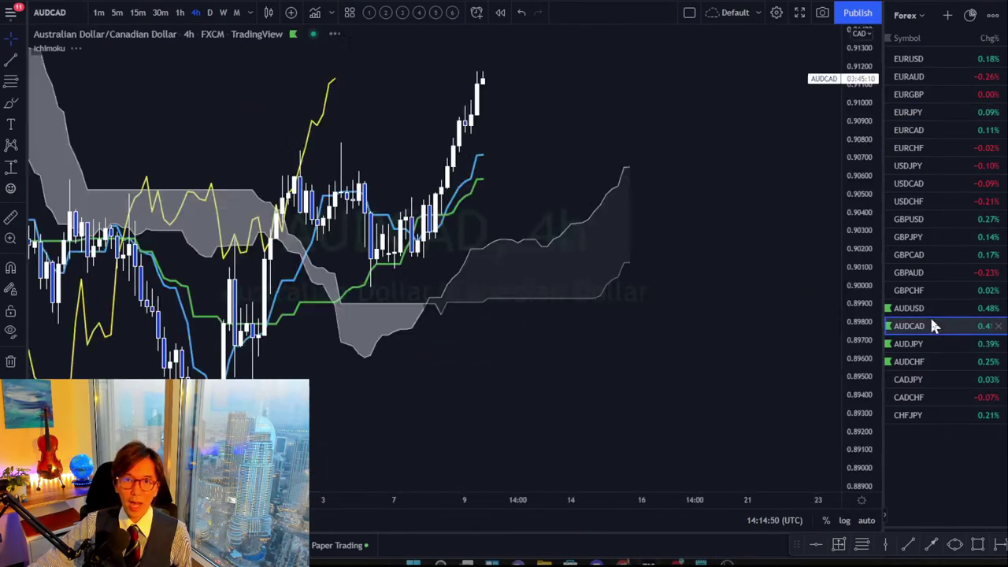
key(alt+h)
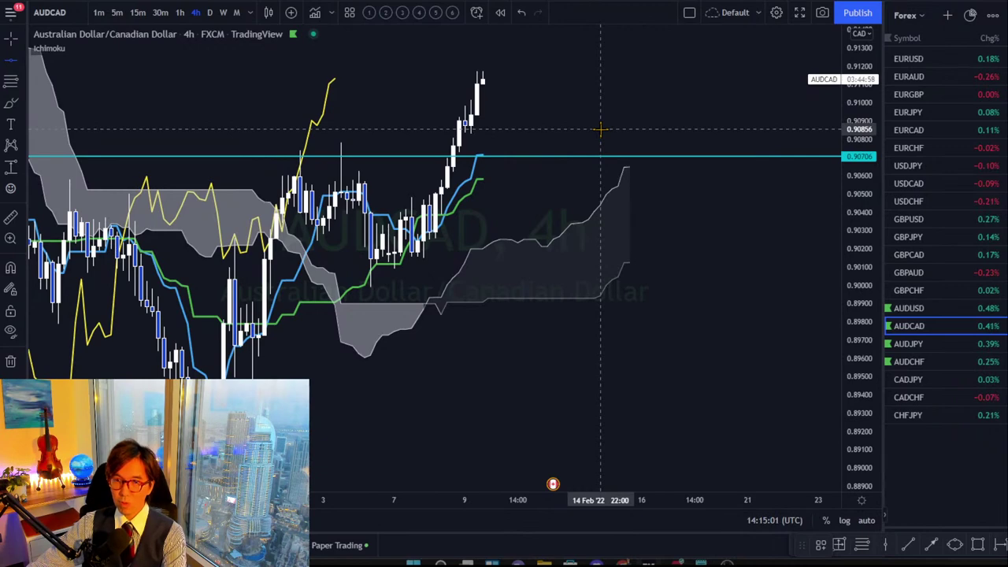
click(571, 161)
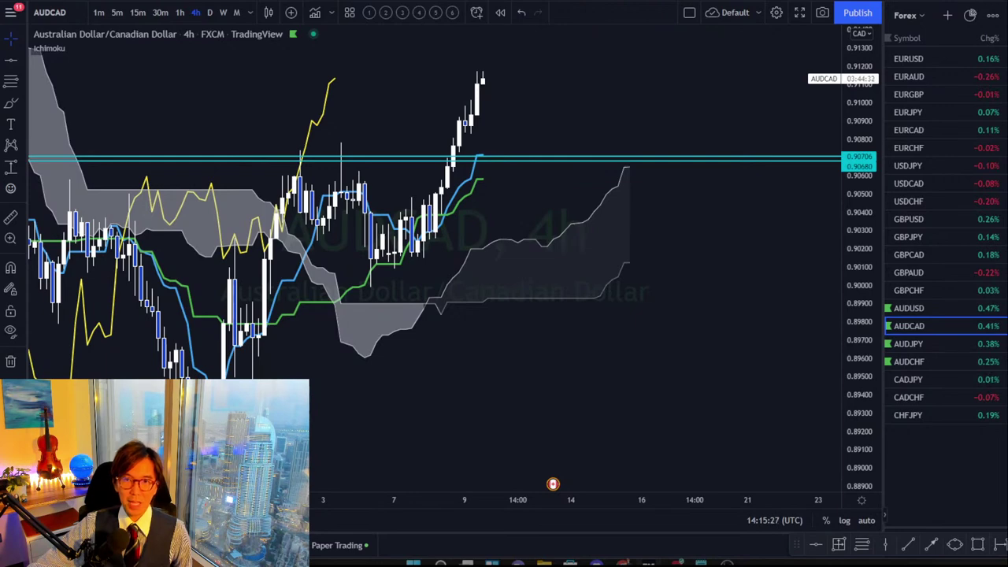
Switch AUDCAD to the daily timeframe, trace the rally legs from the late-January low to the latest candle, and clear the sketch
scroll(716, 263, left, 1)
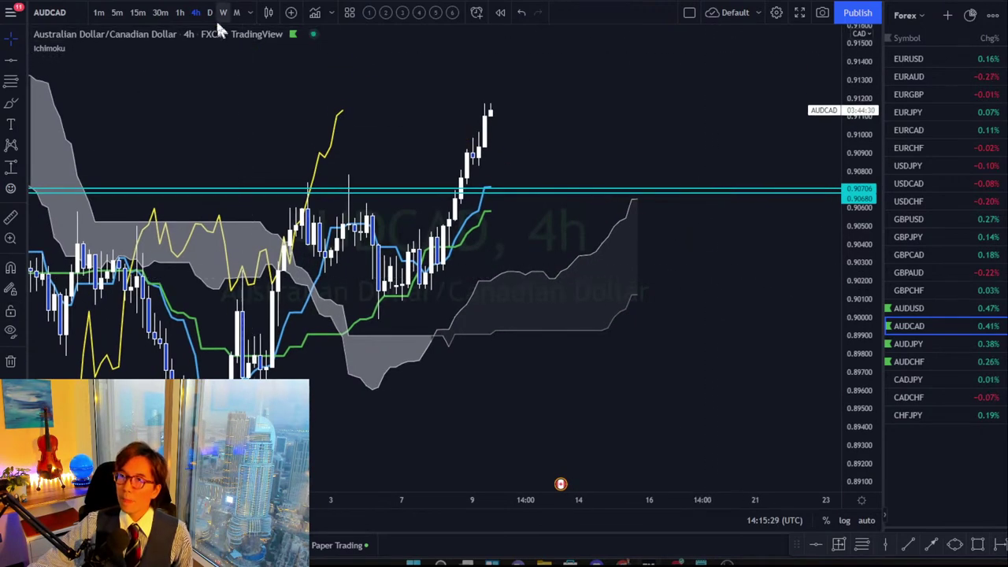
click(210, 13)
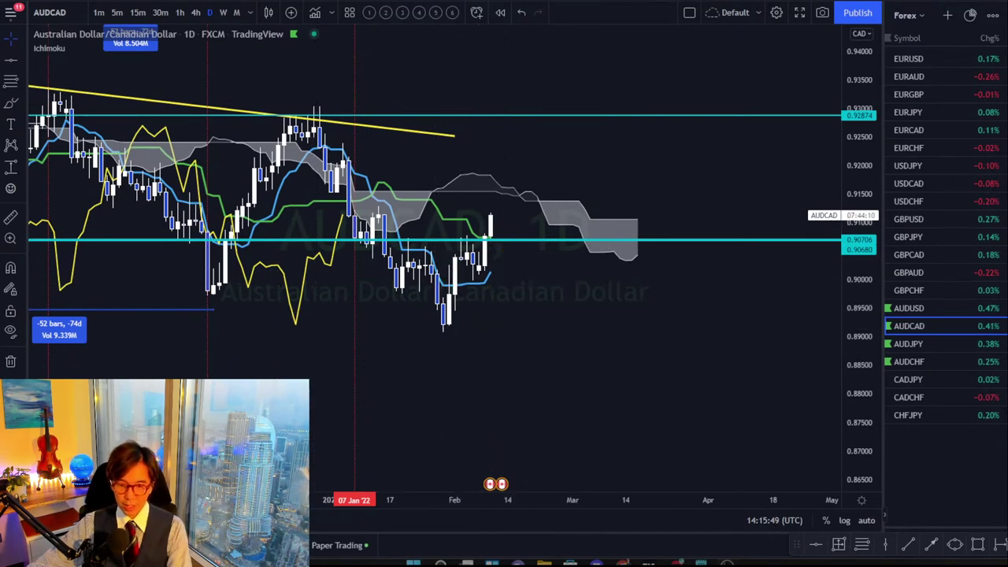
mouse_move(445, 322)
mouse_down()
mouse_move(458, 237)
mouse_move(477, 276)
mouse_move(492, 220)
mouse_up()
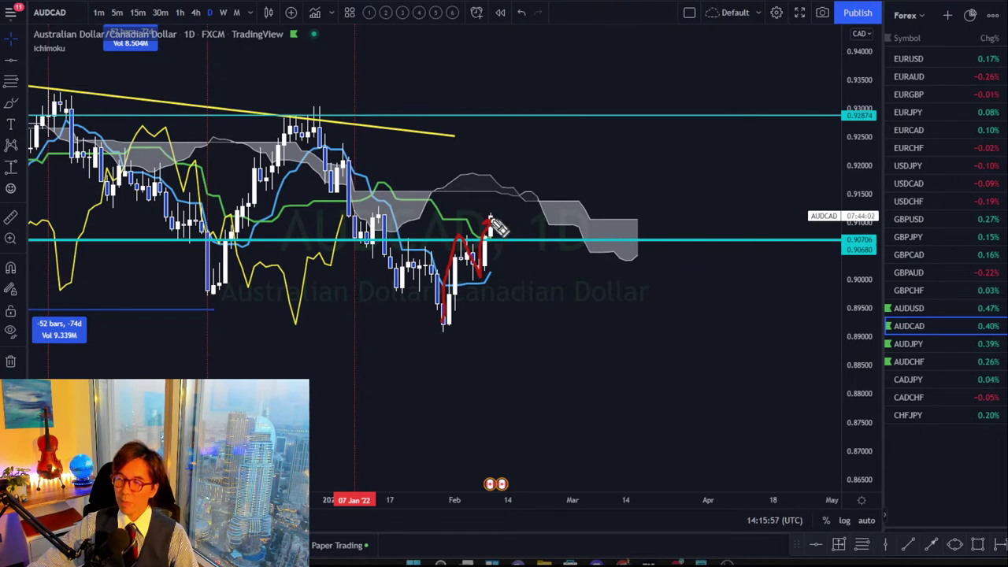
drag(491, 220, 494, 189)
key(ctrl+z)
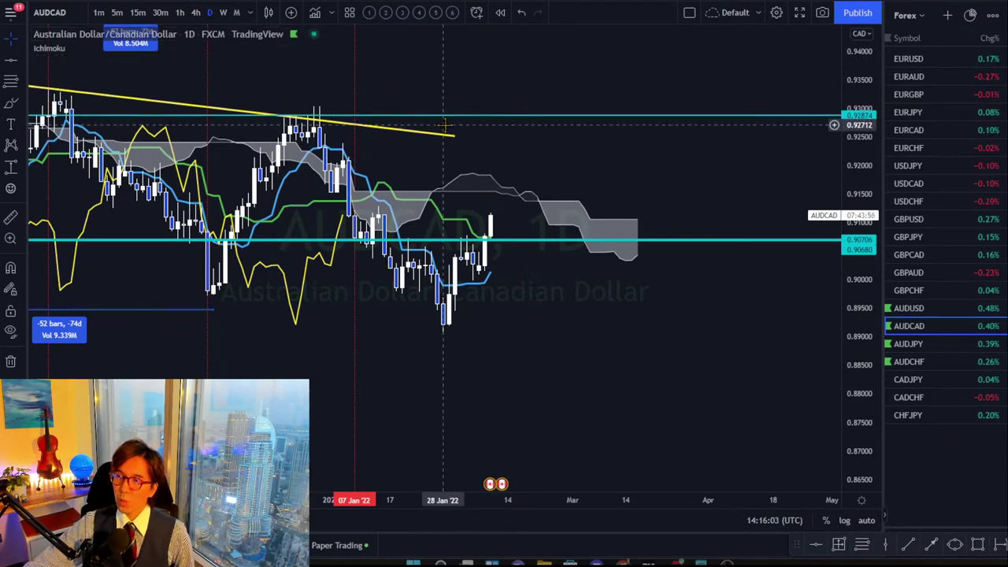
Return AUDCAD to the 4-hour timeframe and rescale the chart around the latest candles and the forward cloud
drag(425, 85, 442, 86)
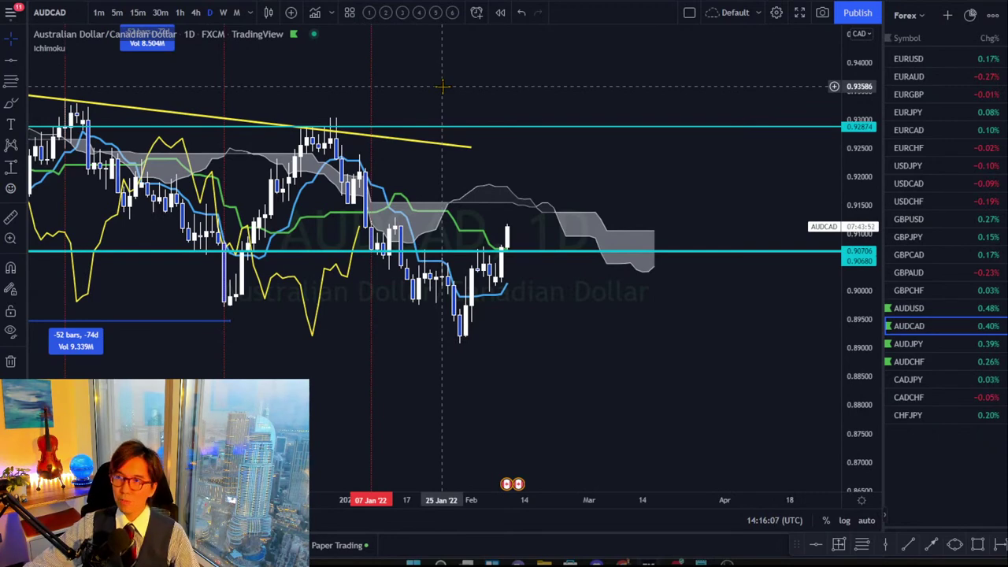
click(195, 13)
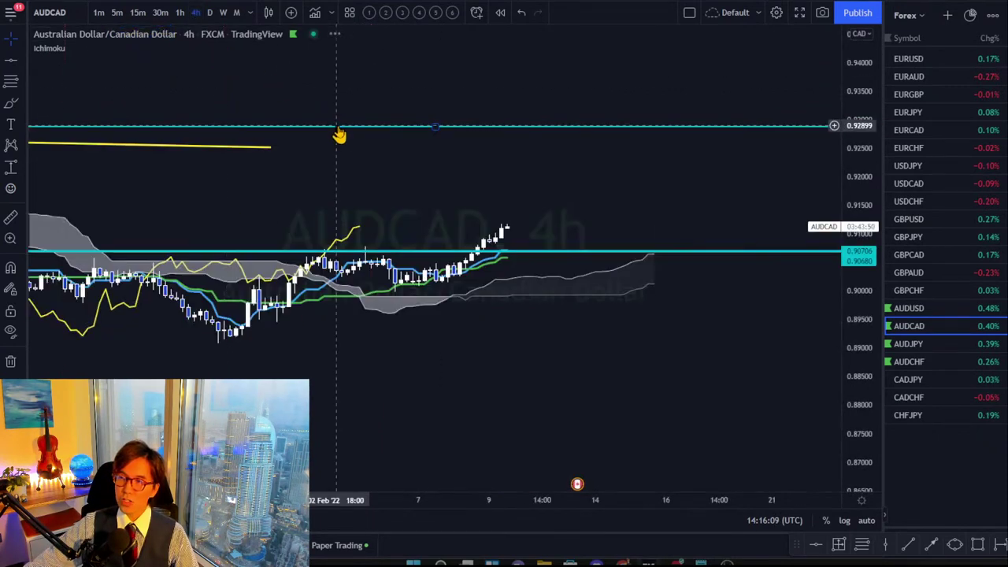
drag(863, 378, 820, 148)
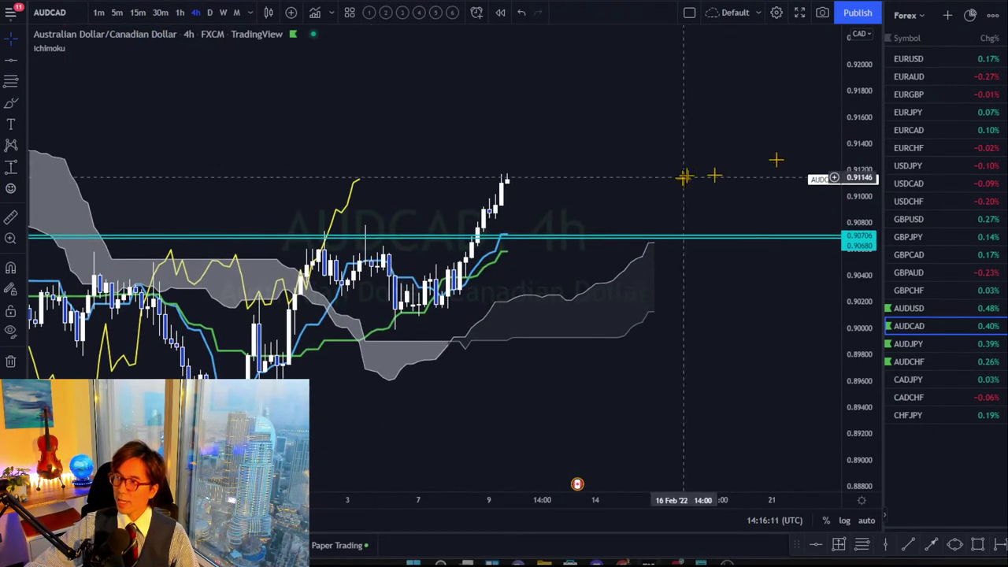
drag(682, 178, 676, 140)
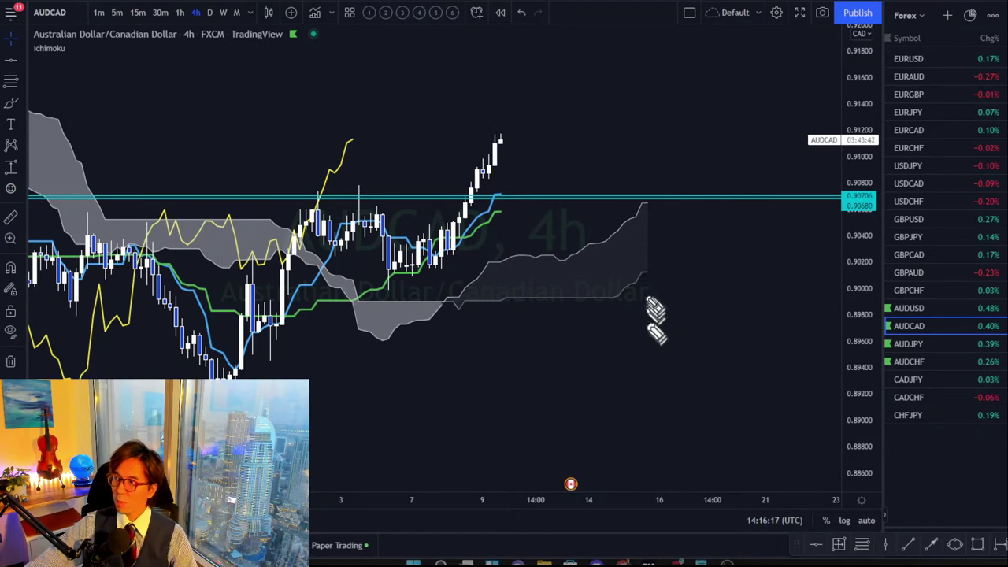
Sketch flattening arrows at the cloud edges and Ichimoku lines, trace the rally legs with pullback and continuation arrows, and clear the sketch
drag(664, 295, 670, 293)
drag(641, 189, 674, 182)
drag(502, 202, 511, 207)
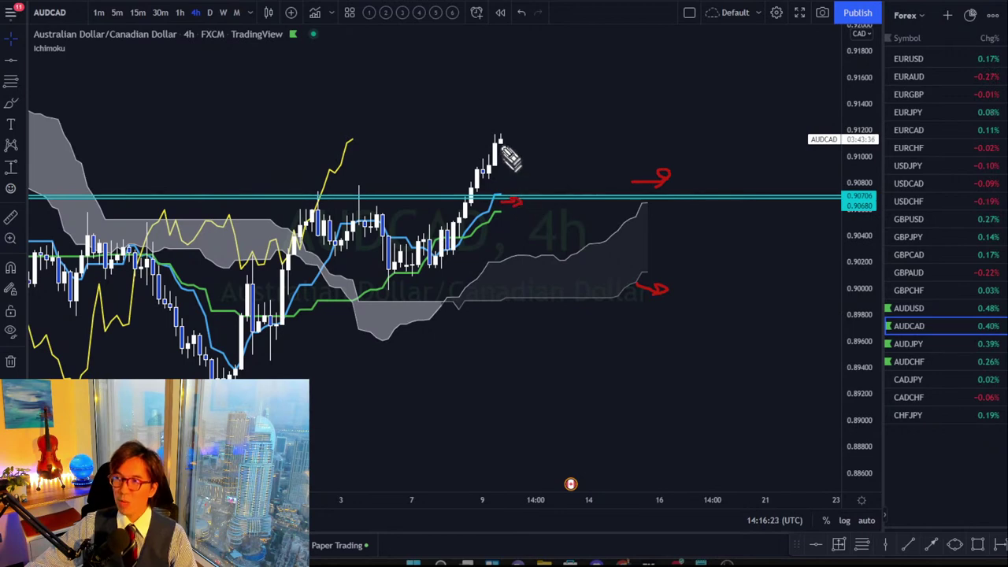
mouse_move(489, 142)
mouse_down()
mouse_move(497, 137)
mouse_move(524, 173)
mouse_up()
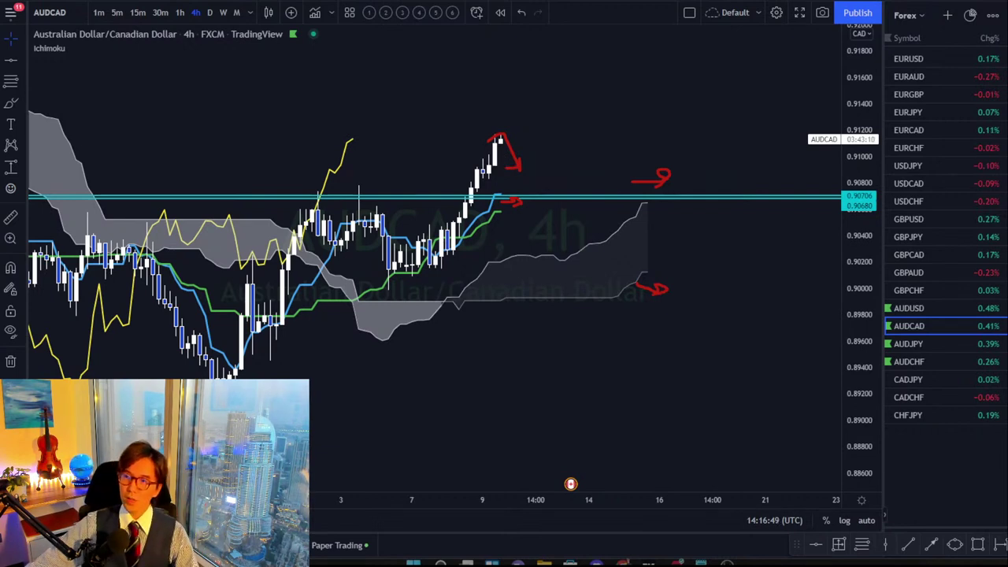
mouse_move(210, 376)
mouse_down()
mouse_move(253, 223)
mouse_move(311, 187)
mouse_move(406, 272)
mouse_move(509, 148)
mouse_up()
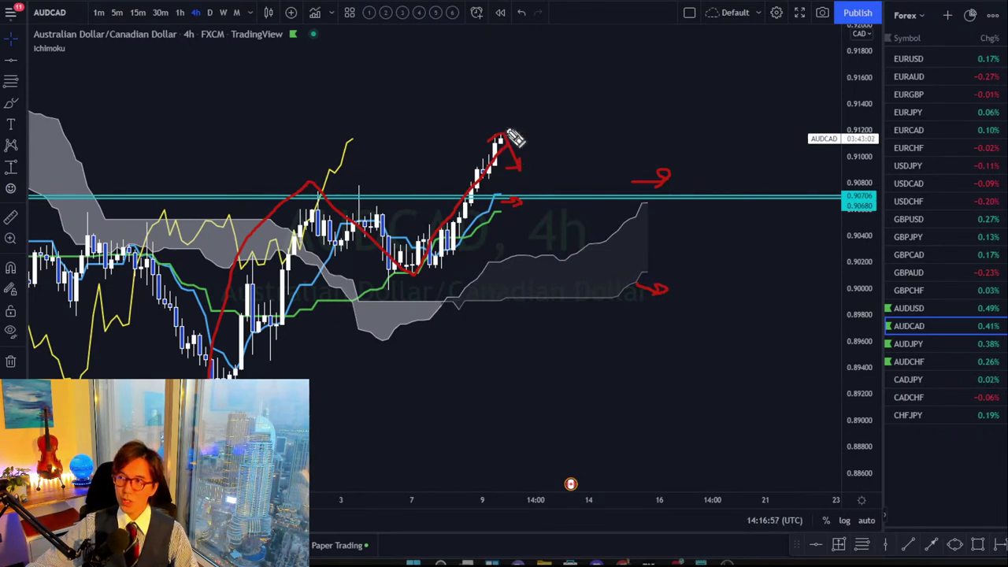
mouse_move(508, 130)
mouse_down()
mouse_move(539, 74)
mouse_move(551, 89)
mouse_up()
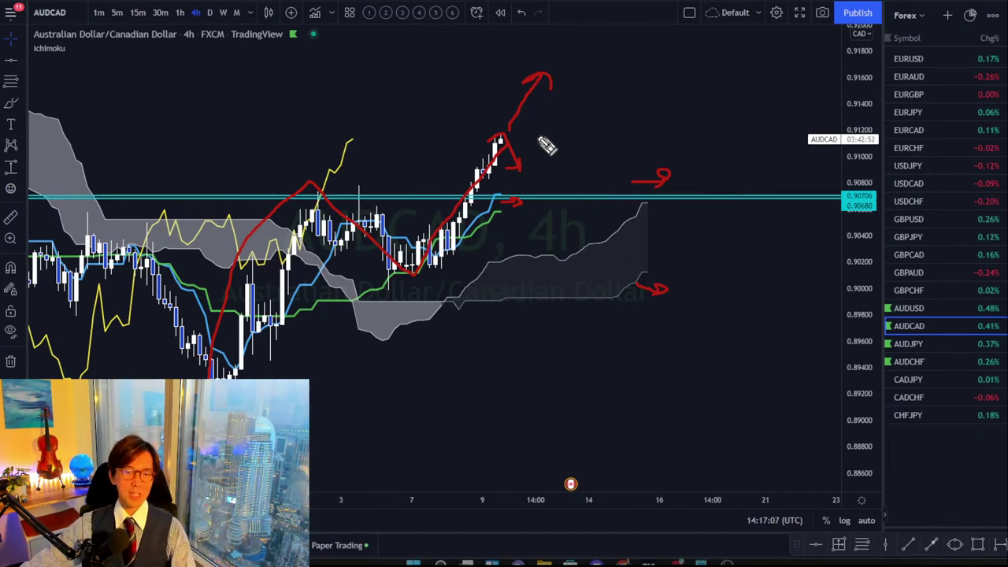
key(Escape)
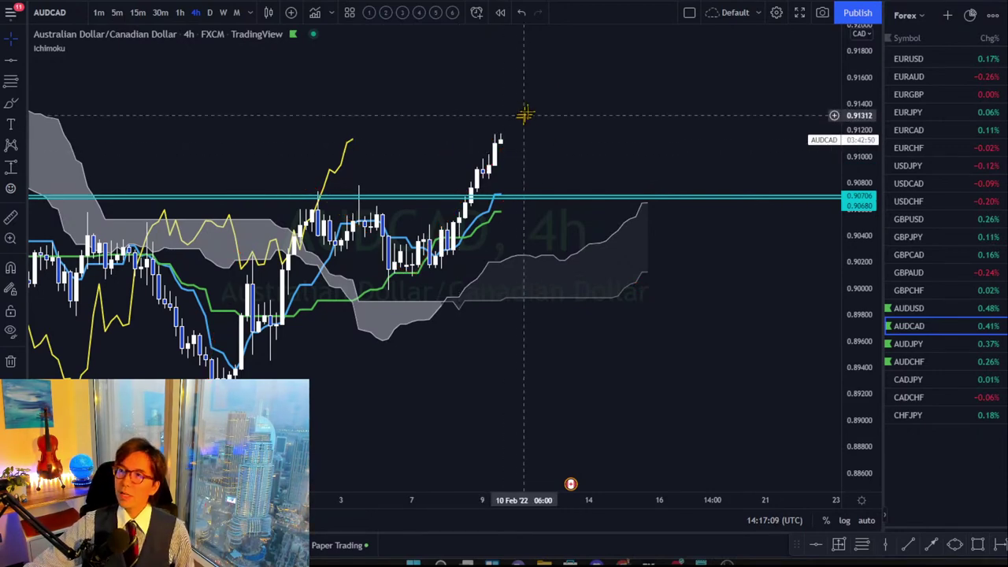
Switch AUDCAD to the 5-minute timeframe with Bollinger Bands, trace the recent swings into an upward breakout, and clear the sketch
click(122, 13)
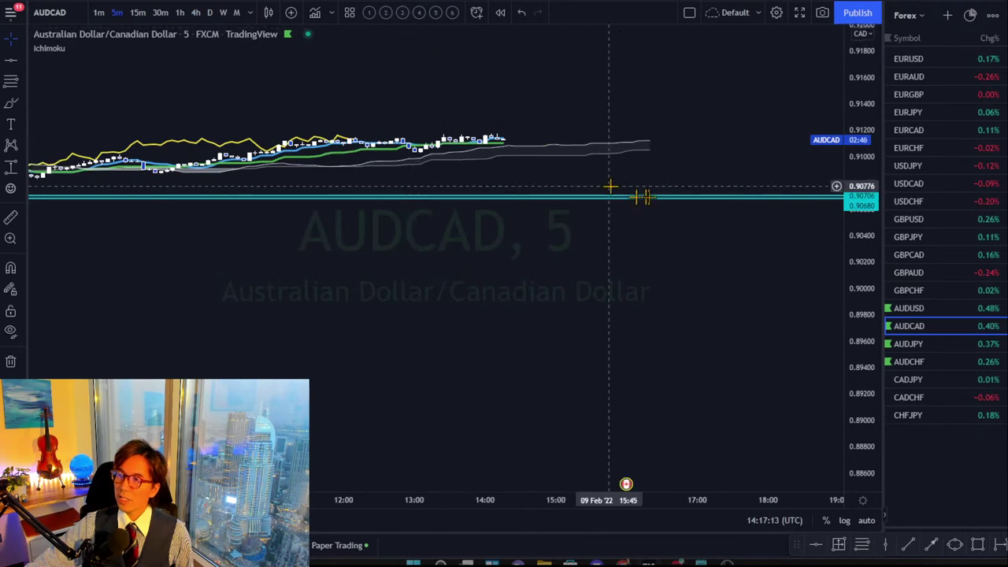
drag(872, 310, 612, 254)
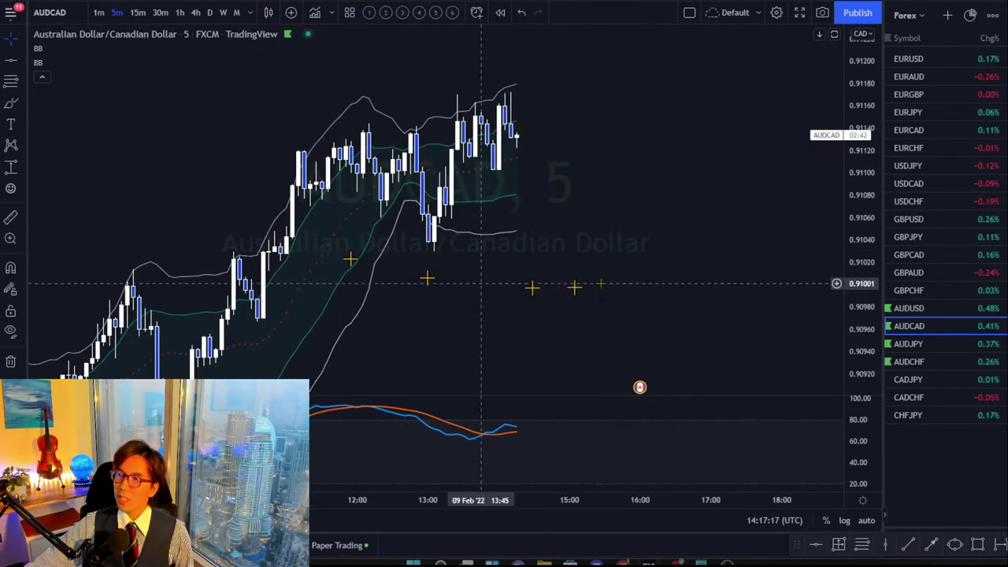
drag(857, 135, 858, 182)
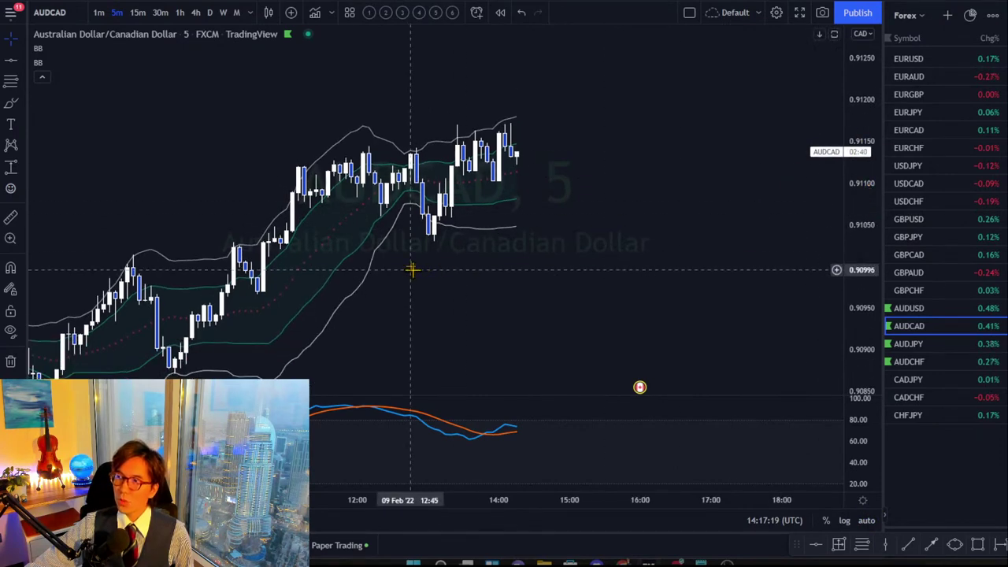
drag(413, 270, 406, 262)
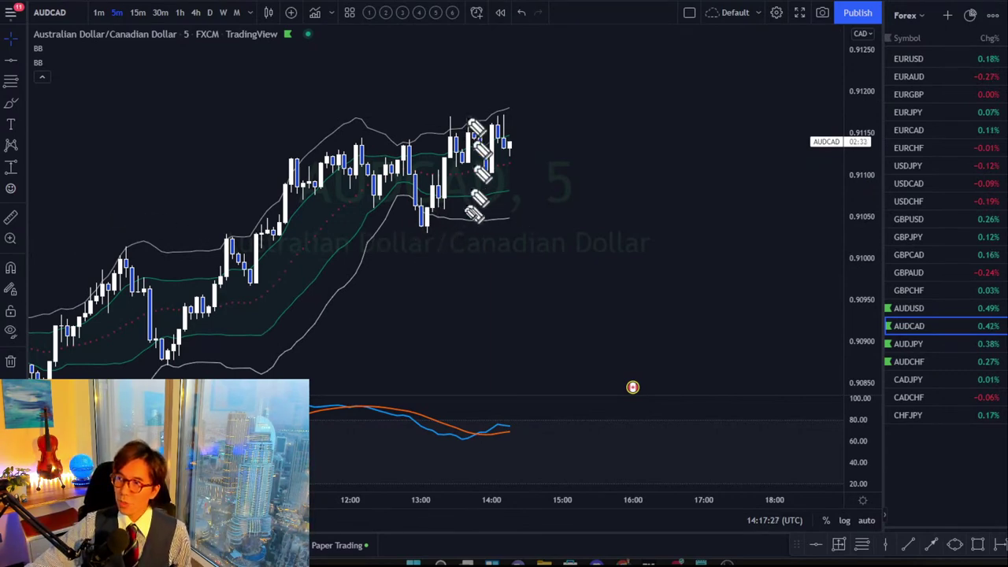
mouse_move(356, 145)
mouse_down()
mouse_move(368, 194)
mouse_move(401, 145)
mouse_move(416, 232)
mouse_move(410, 221)
mouse_move(446, 140)
mouse_move(463, 139)
mouse_move(482, 175)
mouse_move(510, 89)
mouse_move(514, 102)
mouse_up()
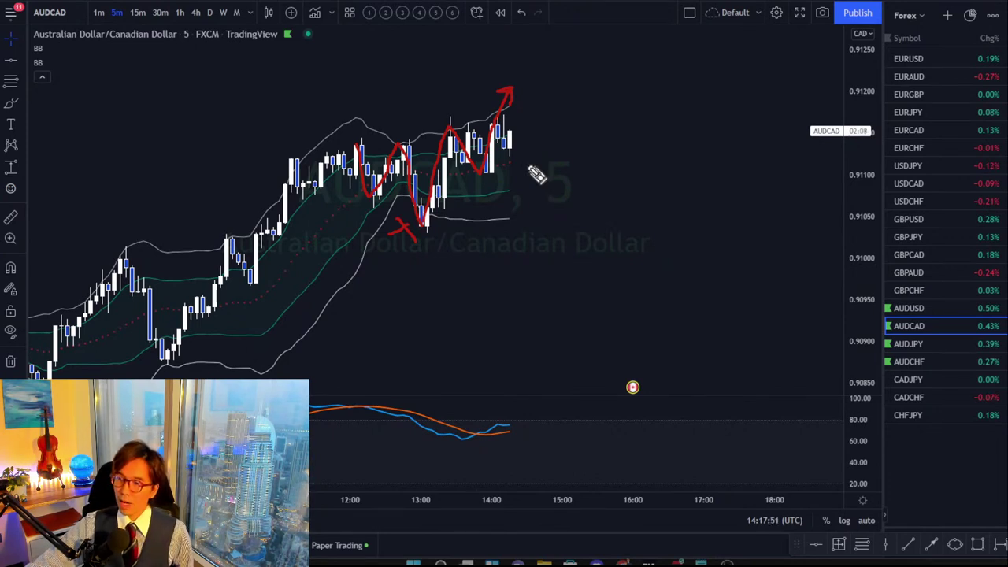
key(e)
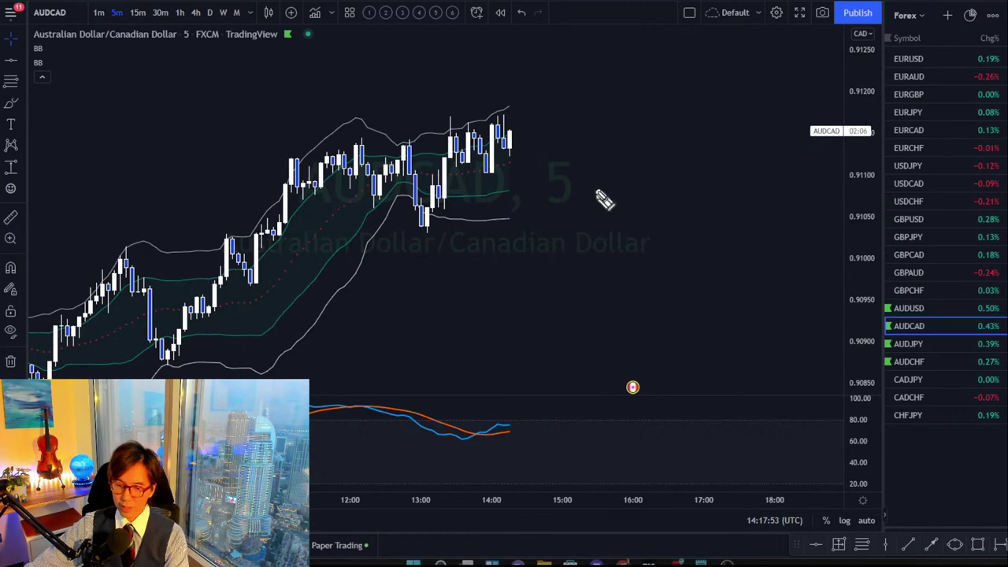
Add a horizontal line at 0.91022 below the recent swing low and measure the price range down to the 0.90680 line
drag(873, 69, 837, 164)
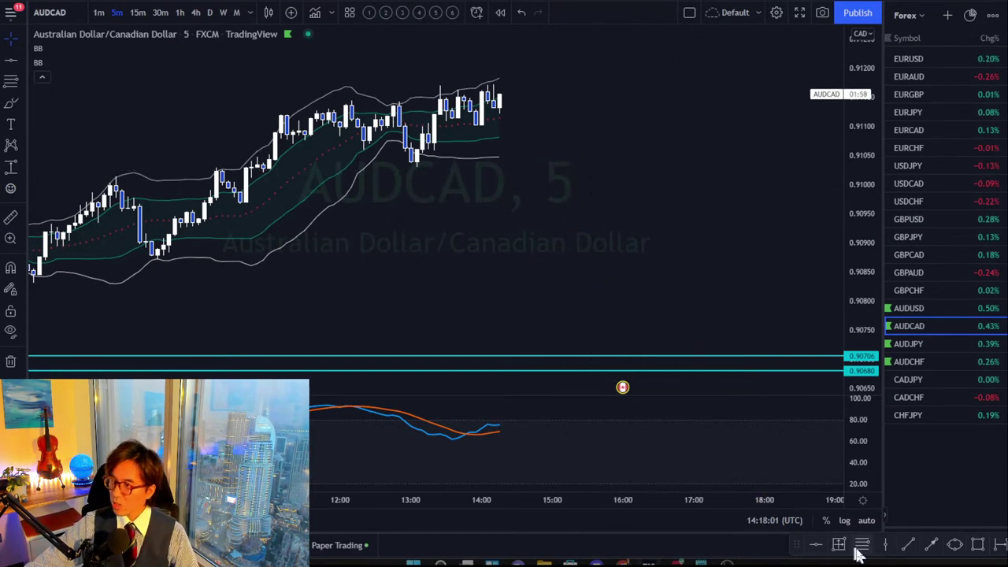
click(438, 171)
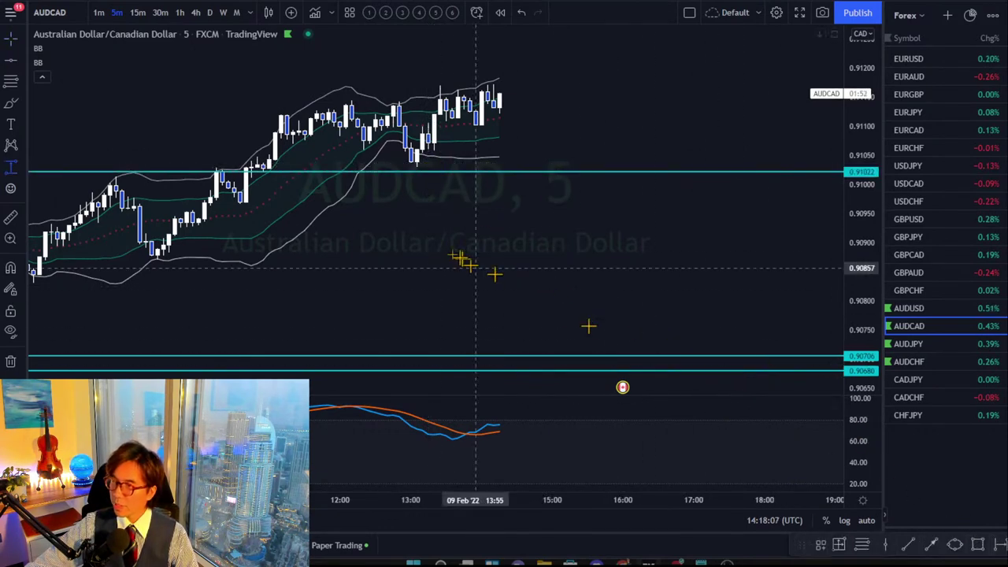
shift+click(405, 172)
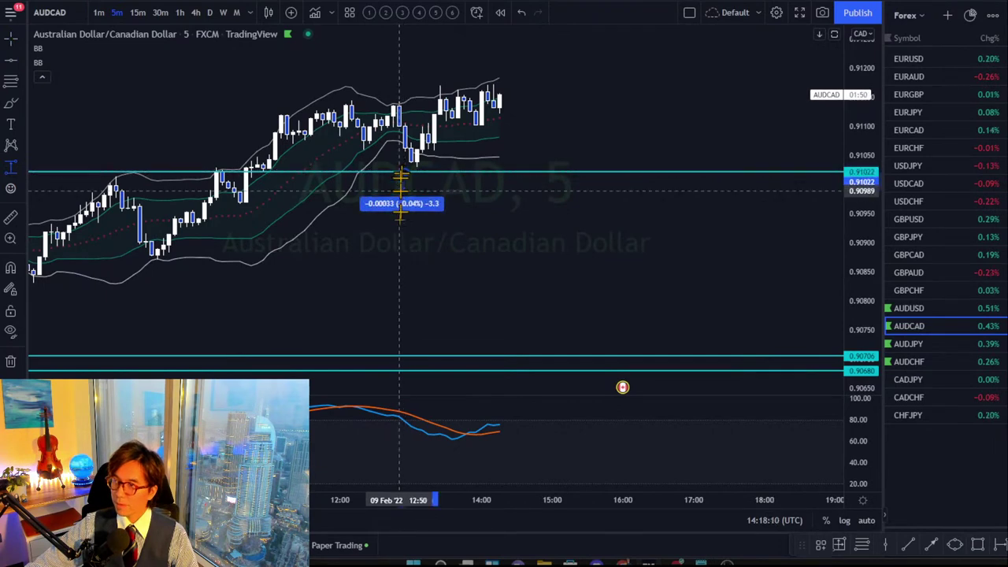
click(409, 368)
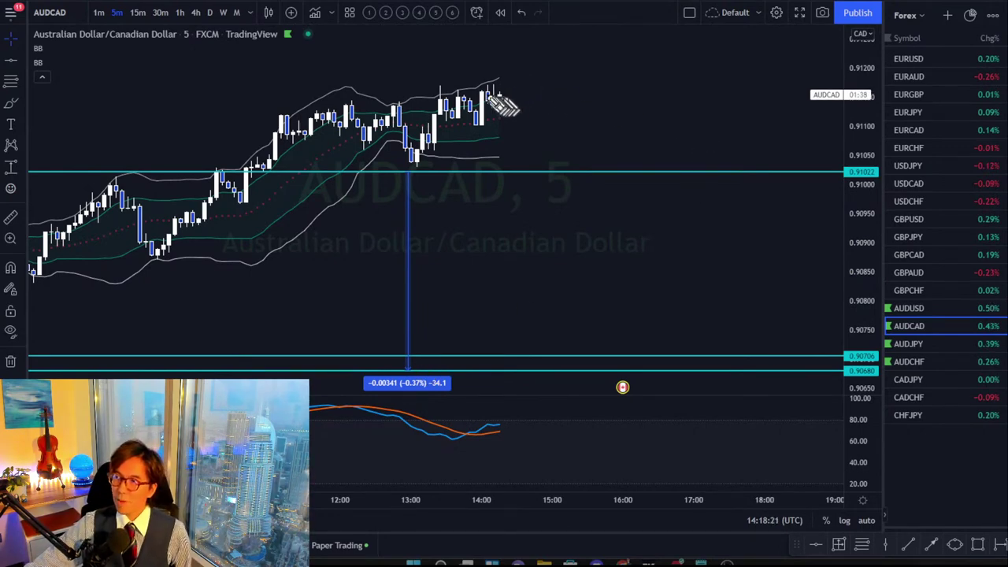
Sketch and clear an upward arrow from the latest candle, and raise the upper line and the price range's start to about 0.91088
drag(498, 101, 535, 50)
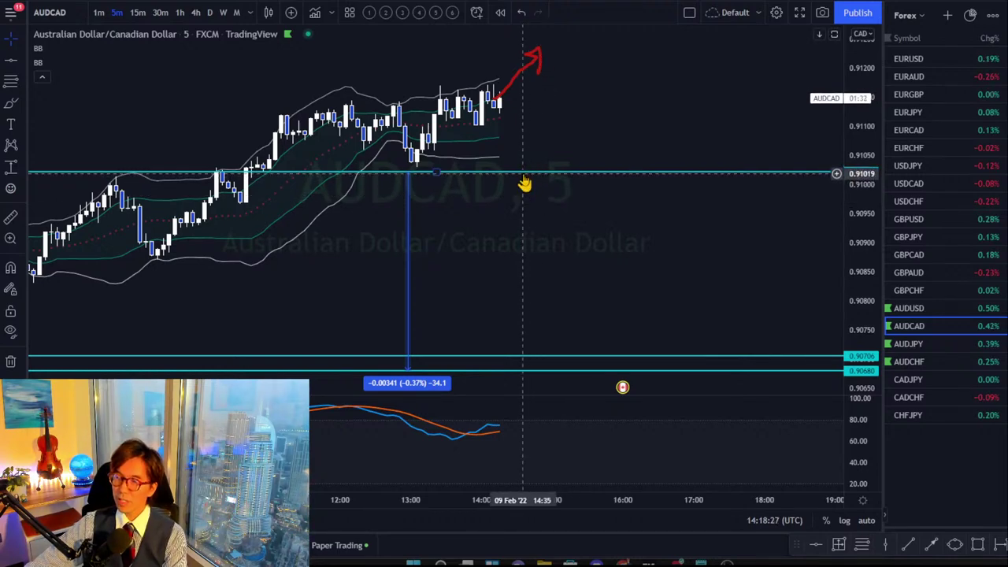
drag(525, 184, 497, 134)
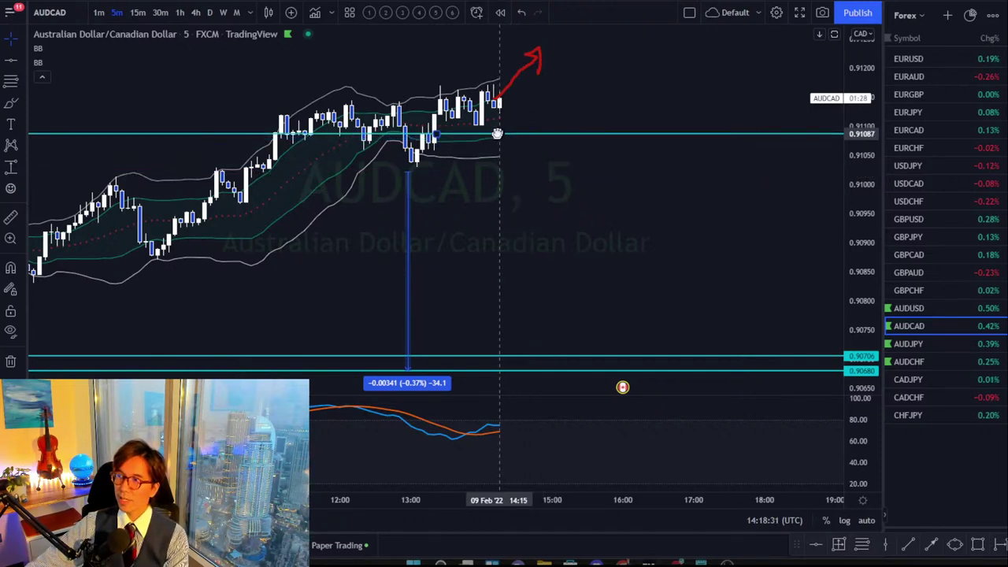
drag(408, 168, 410, 134)
click(422, 159)
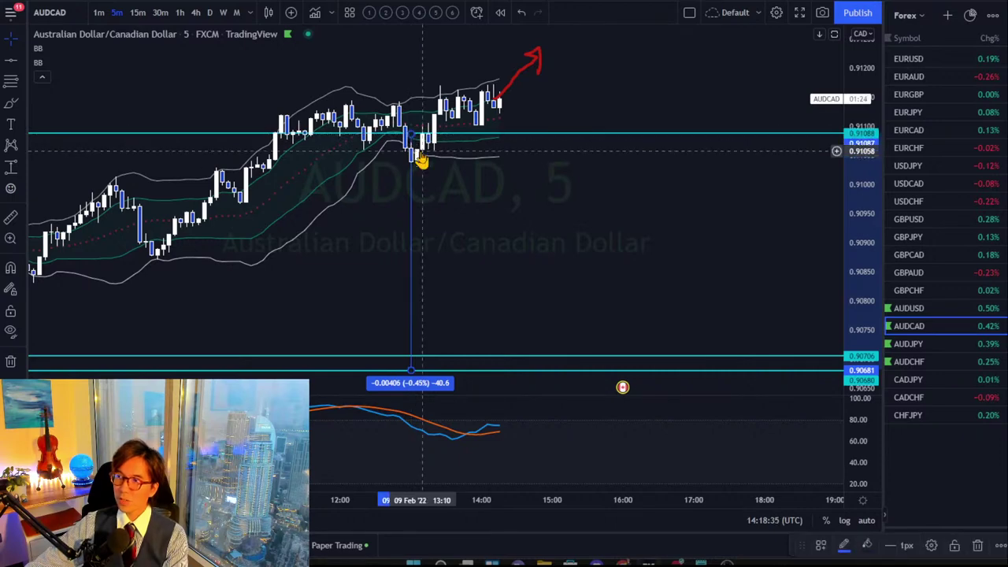
click(499, 103)
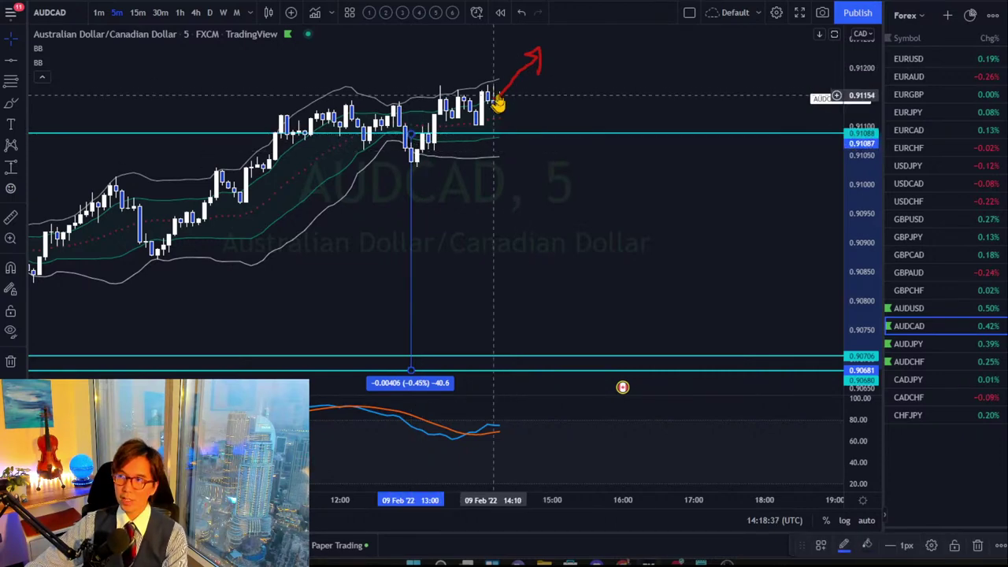
click(562, 80)
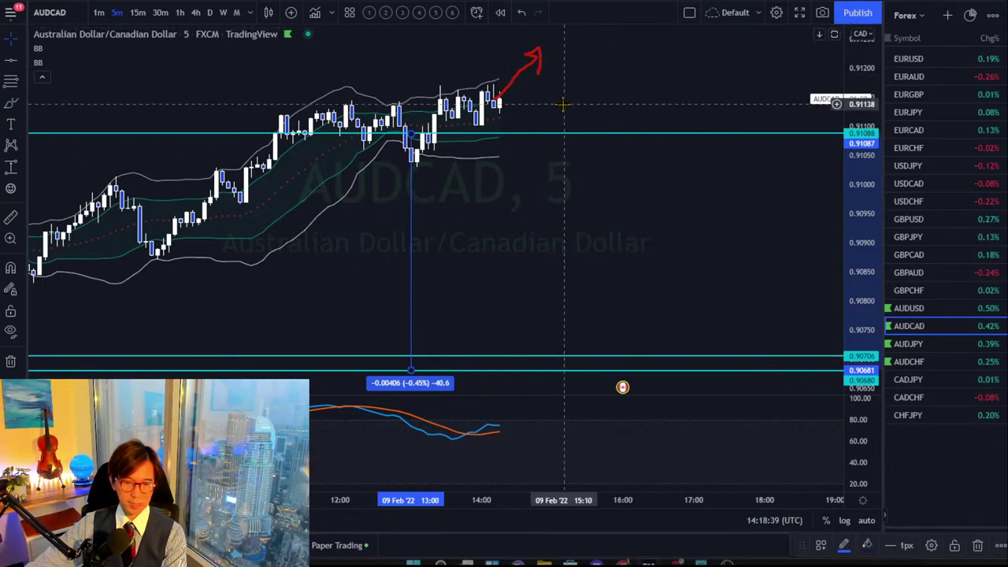
click(450, 138)
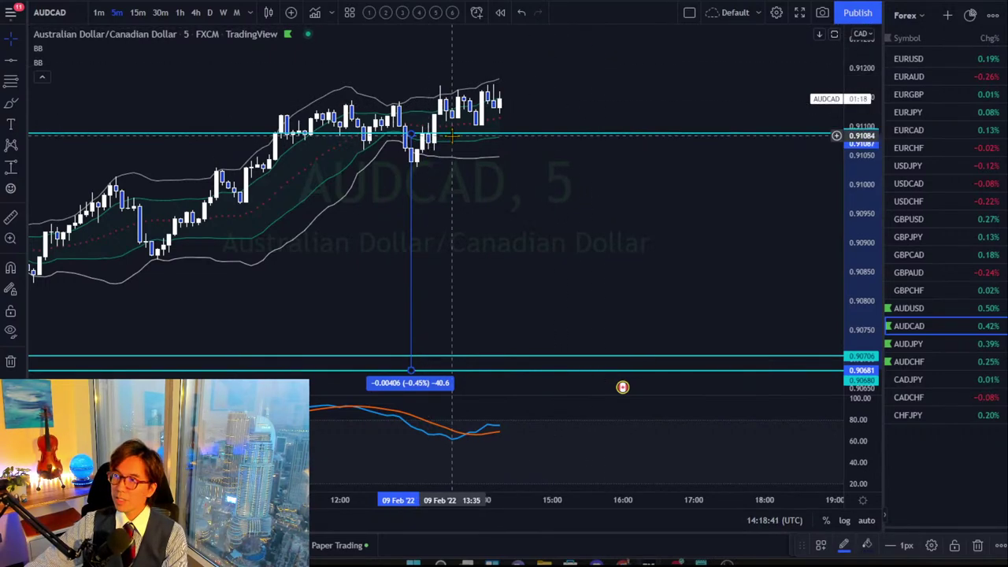
Lower the upper horizontal line to 0.91014 and realign the price range's start with it
drag(450, 138, 451, 176)
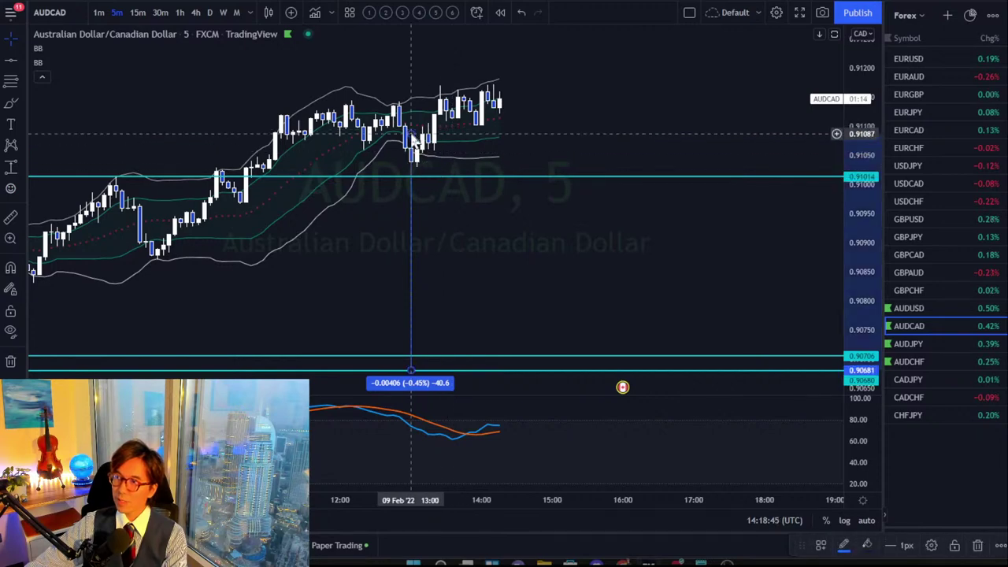
click(407, 175)
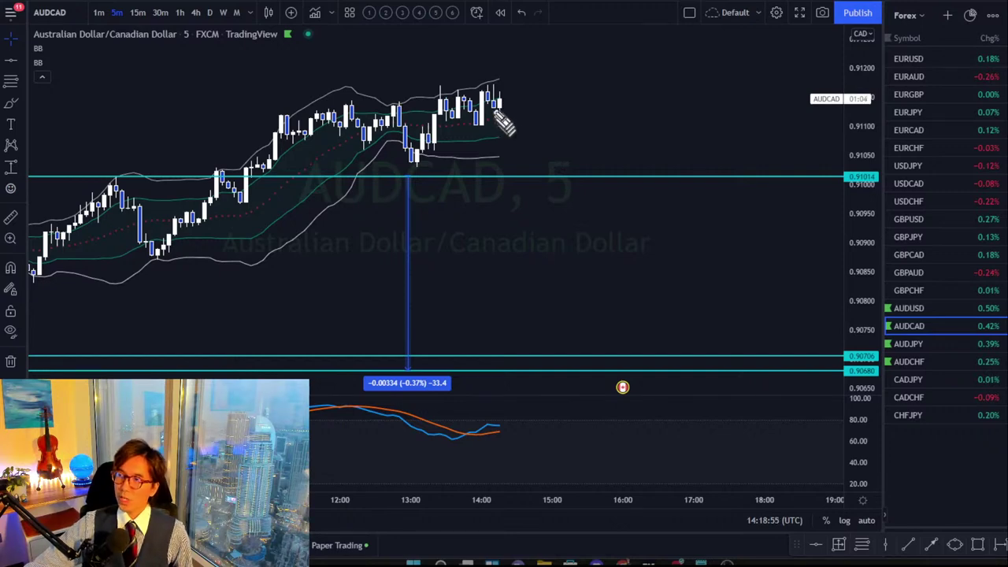
Sketch a pullback path from the latest candles towards the 0.91014 line, clear it, and delete the price range measurement
mouse_move(488, 93)
mouse_down()
mouse_move(527, 141)
mouse_move(571, 174)
mouse_up()
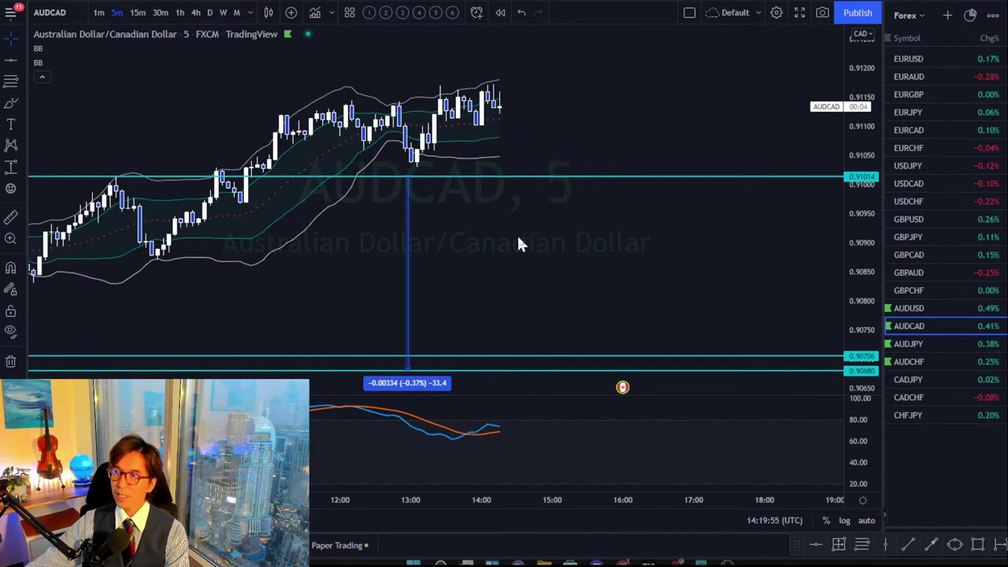
click(411, 236)
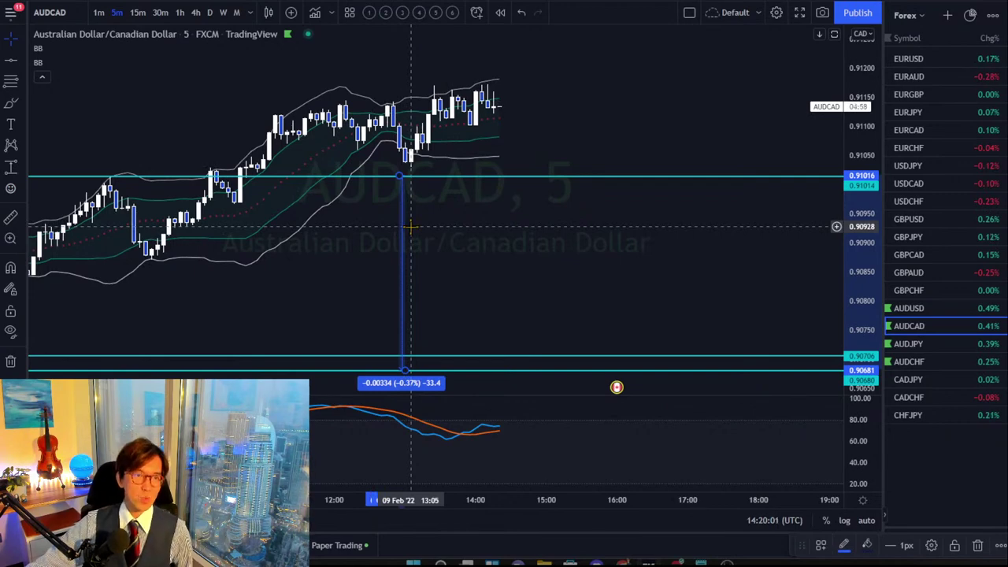
click(462, 246)
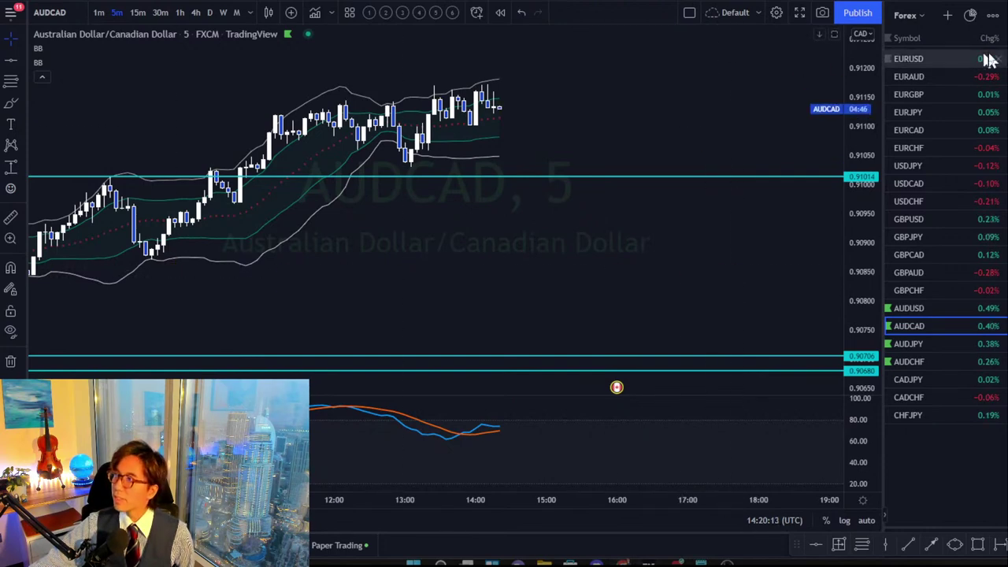
Switch the watchlist to Commodity and open the XAUUSD chart on the daily timeframe
click(925, 17)
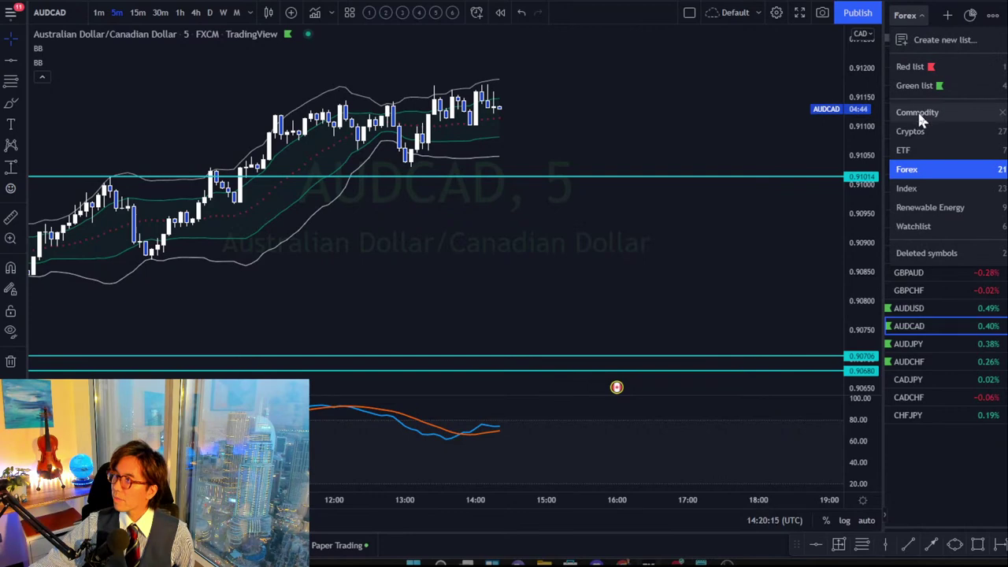
click(918, 111)
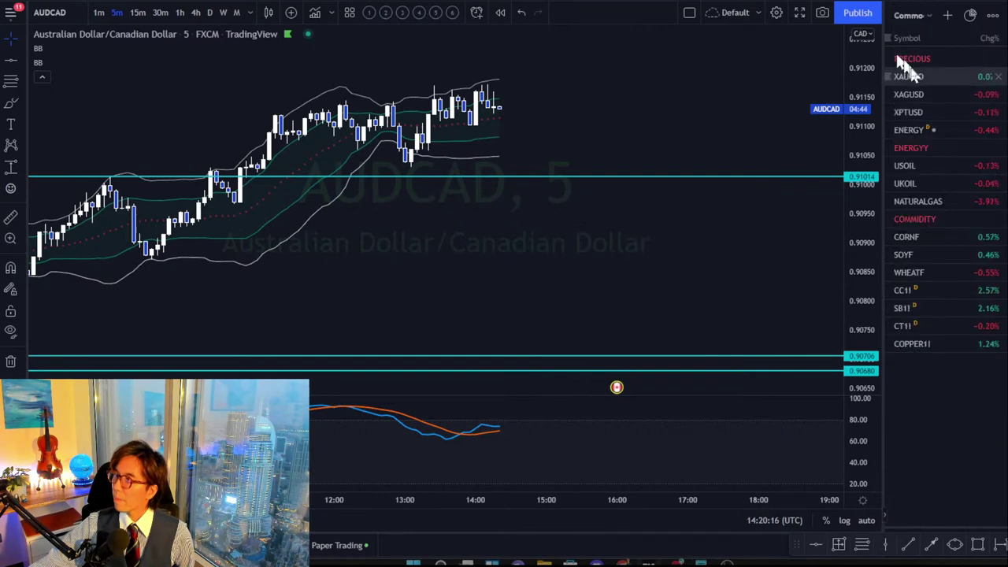
click(209, 12)
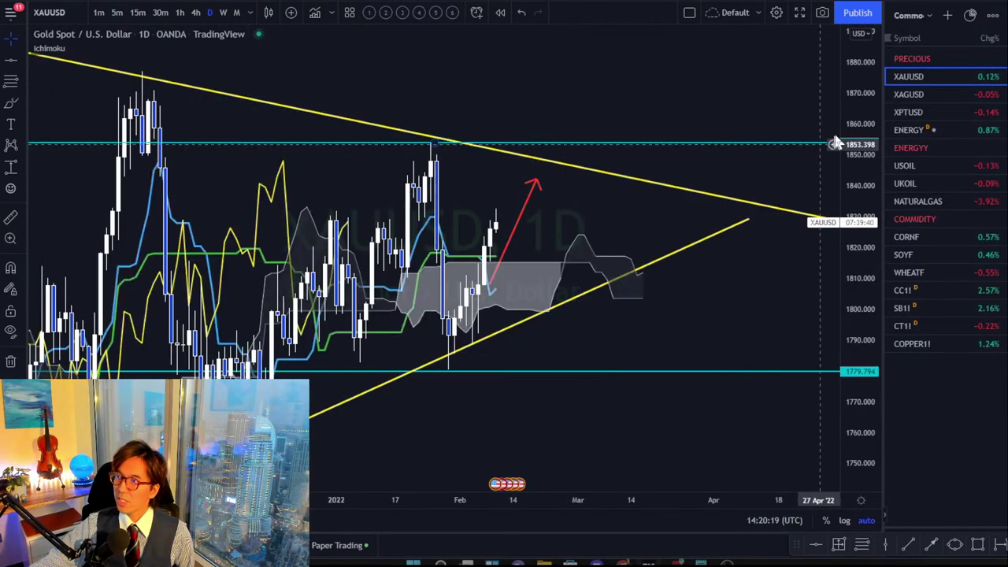
Sketch upward arrows from the lagging line and from the latest candle towards the descending trend line on the gold chart
drag(724, 301, 740, 294)
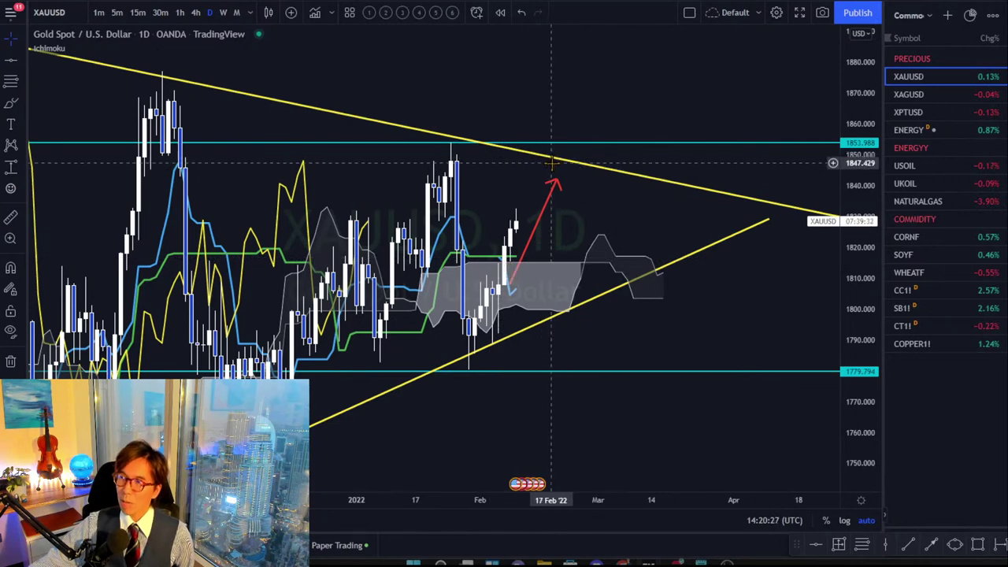
scroll(858, 79, down, 2)
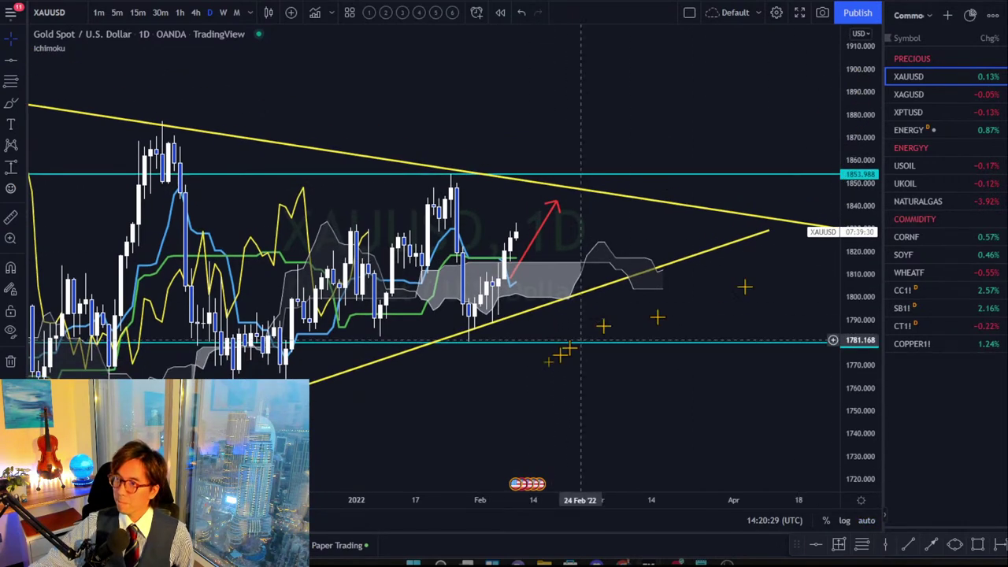
scroll(362, 378, down, 3)
scroll(529, 379, up, 3)
drag(530, 378, 482, 404)
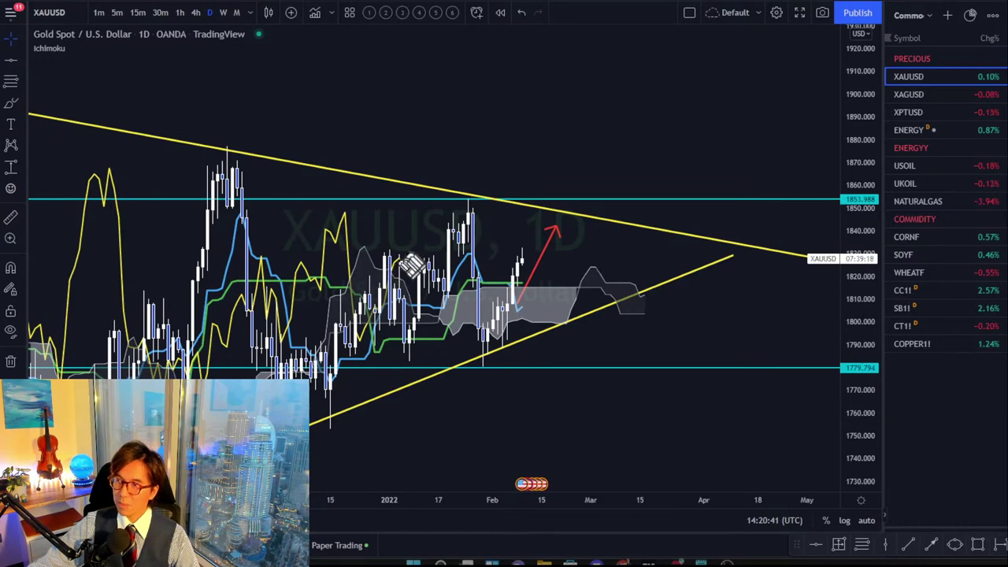
drag(393, 261, 406, 233)
mouse_move(523, 259)
mouse_down()
mouse_move(542, 214)
mouse_move(559, 230)
mouse_up()
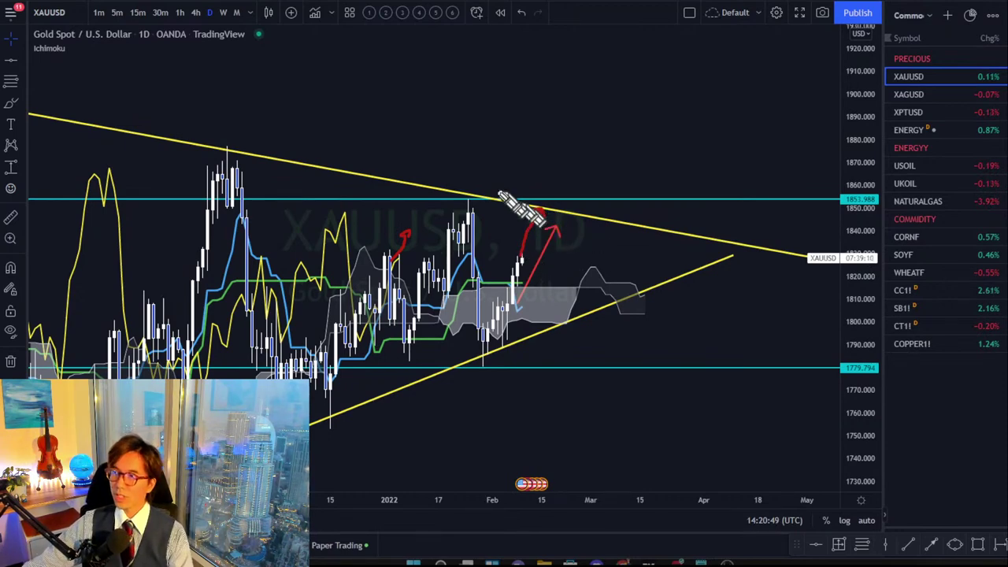
Circle the January high at the 1853.988 line and sketch rejection and breakout paths from the descending trend line
mouse_move(474, 214)
mouse_down()
mouse_move(461, 207)
mouse_move(481, 218)
mouse_up()
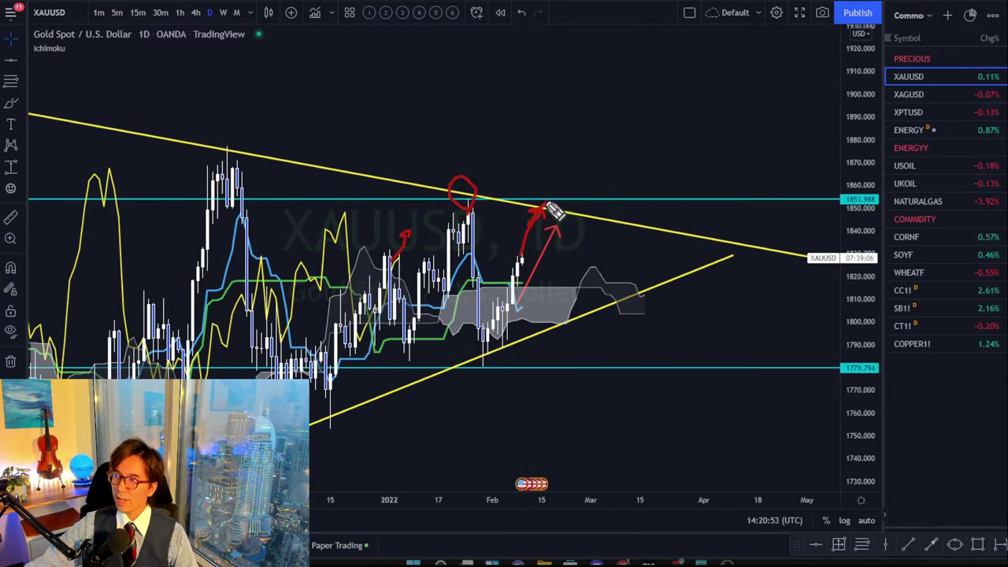
mouse_move(556, 209)
mouse_down()
mouse_move(590, 236)
mouse_move(574, 241)
mouse_move(546, 203)
mouse_move(572, 183)
mouse_move(600, 198)
mouse_move(638, 151)
mouse_move(639, 167)
mouse_up()
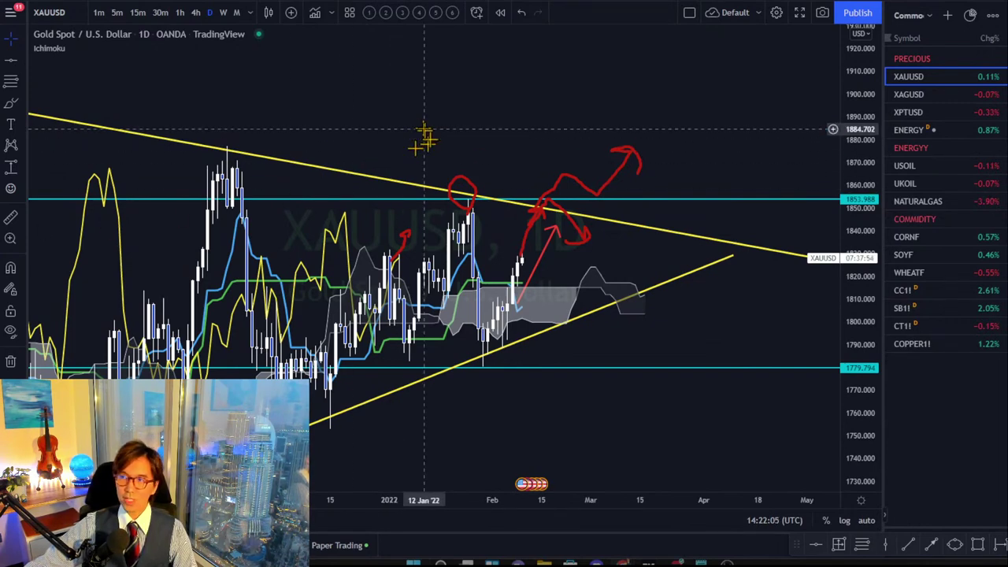
Clear the freehand sketches from the gold chart and bring up the DAX 40 chart from another watchlist
key(ctrl+z)
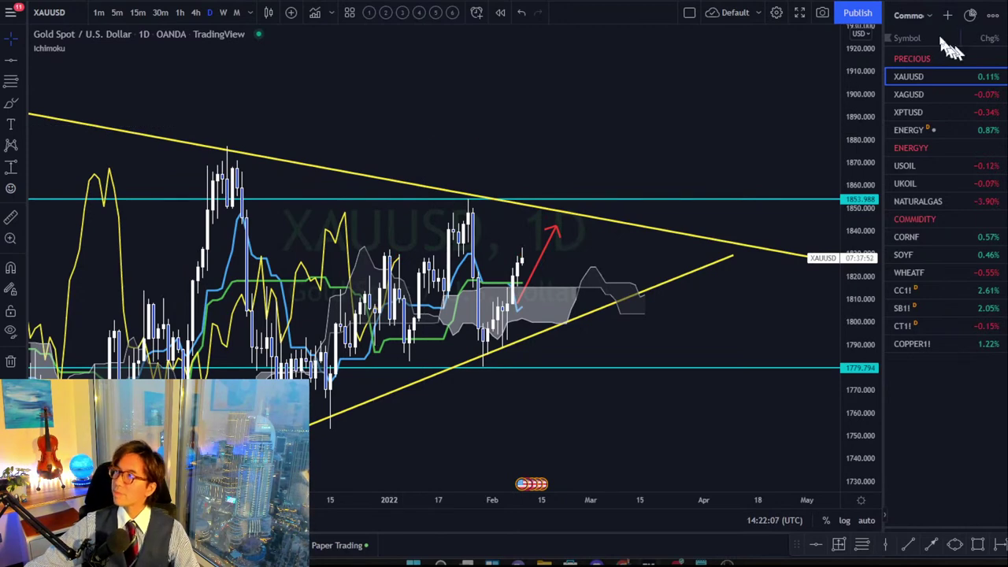
click(911, 15)
click(918, 187)
click(919, 181)
Switch the watchlist to Forex and open the AUDJPY chart on the 4-hour timeframe
click(905, 15)
click(913, 170)
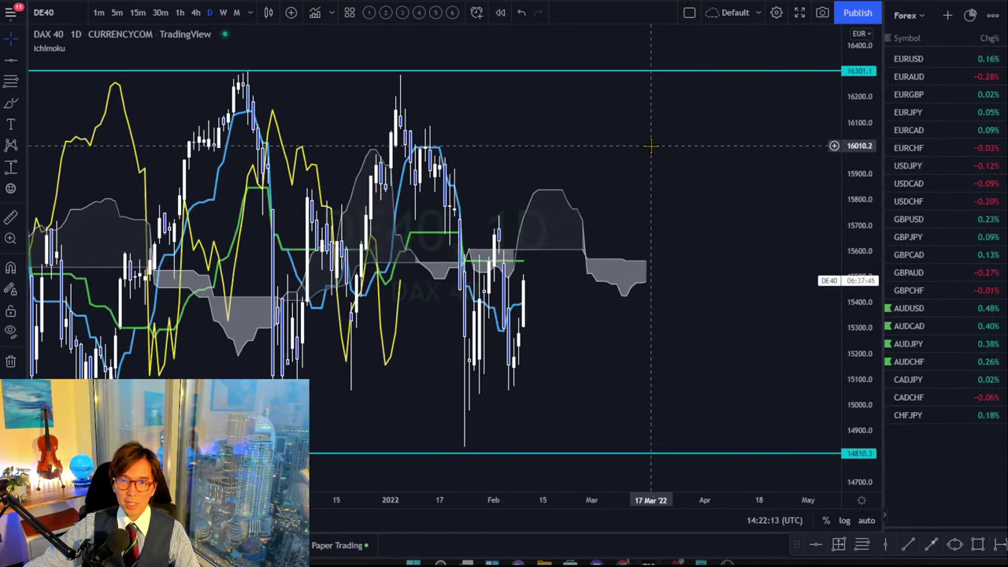
click(938, 341)
click(196, 12)
drag(861, 389, 866, 275)
drag(674, 319, 665, 242)
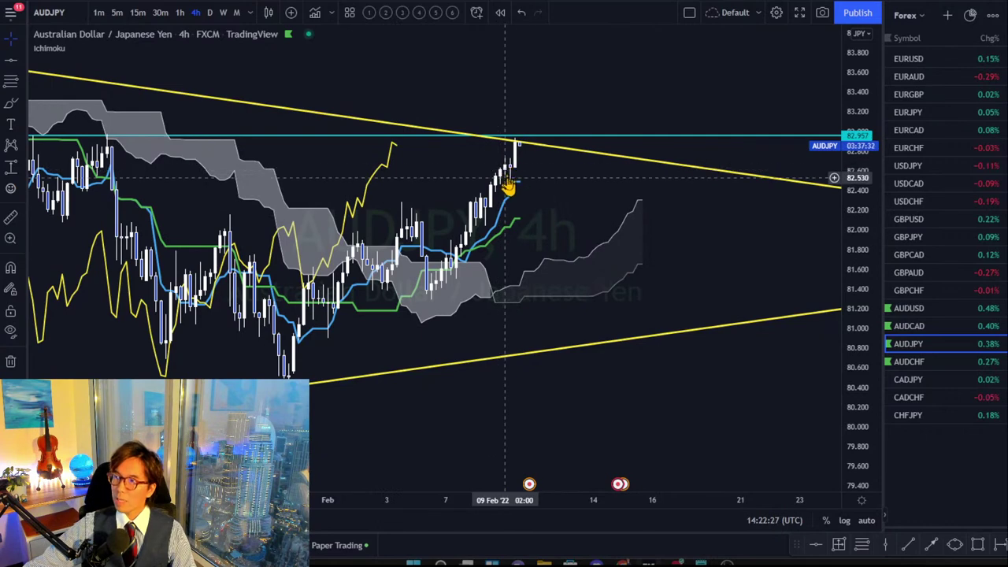
drag(566, 204, 555, 223)
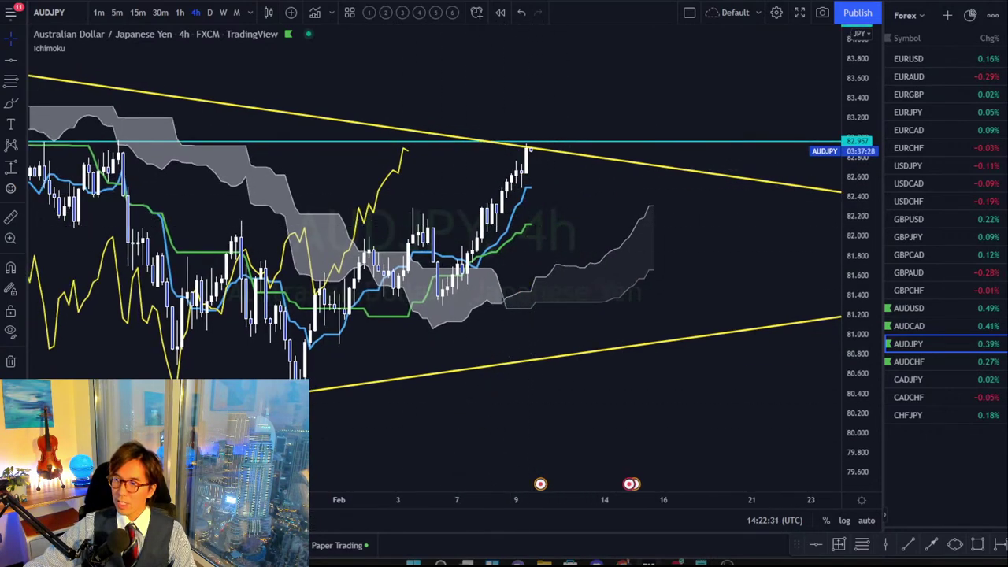
scroll(406, 236, down, 2)
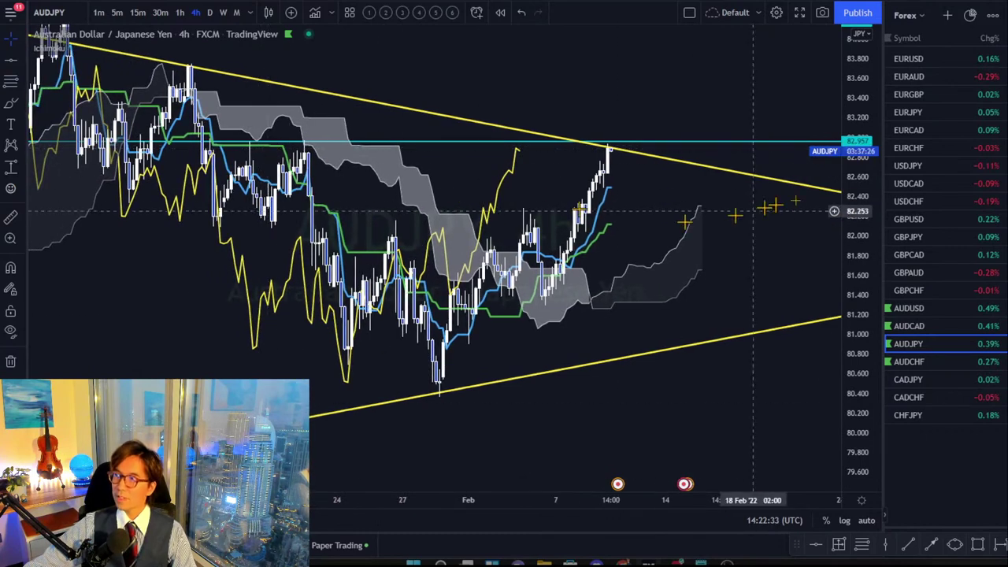
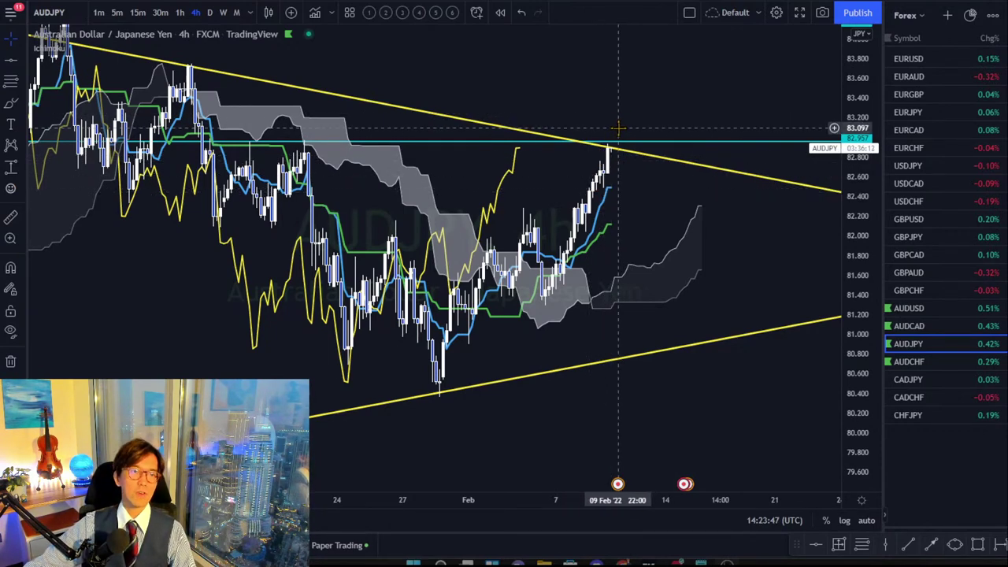
Sketch a pullback arrow from the latest AUDJPY candle at the descending trend line down to the blue Ichimoku line
drag(641, 234, 630, 248)
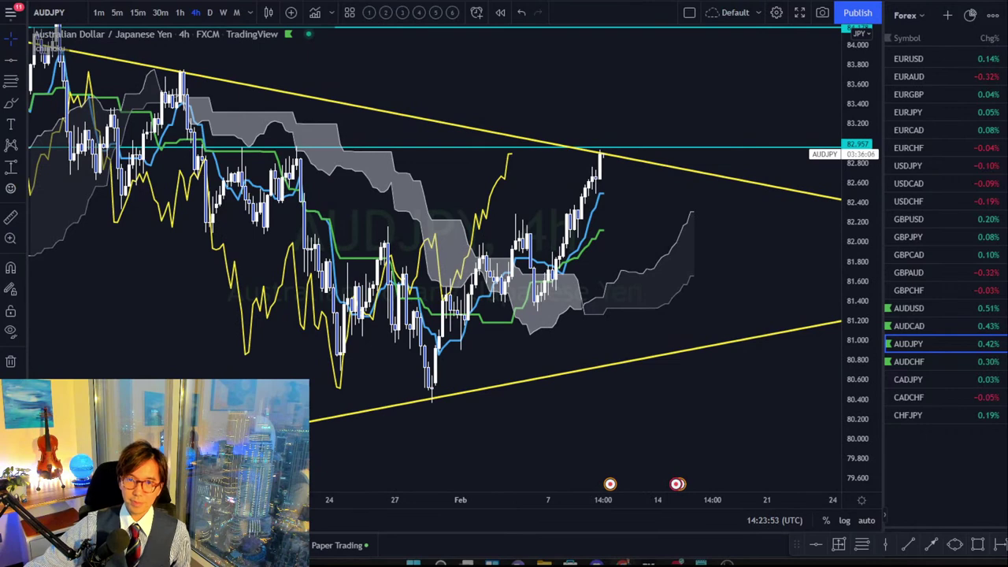
drag(618, 255, 584, 269)
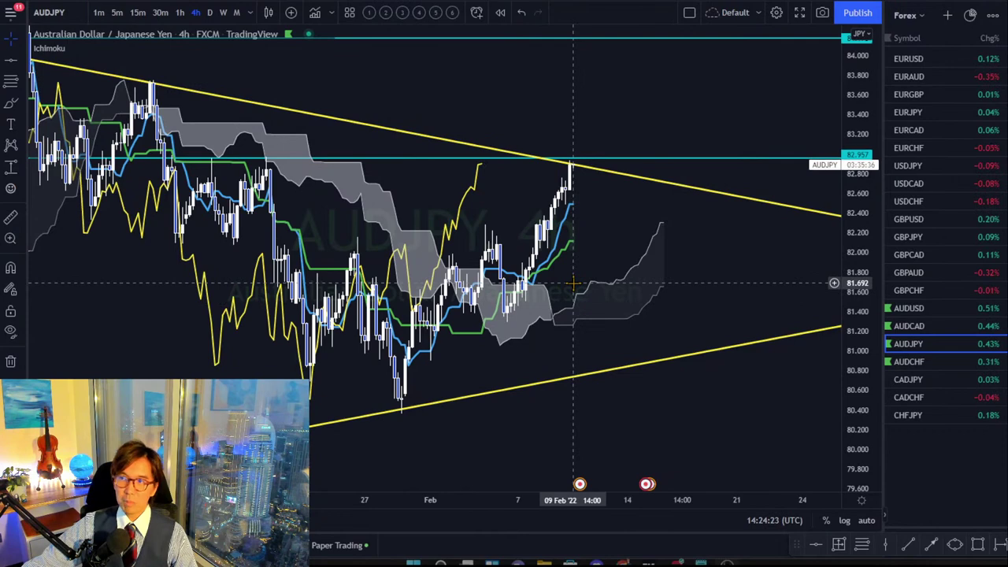
scroll(595, 245, right, 2)
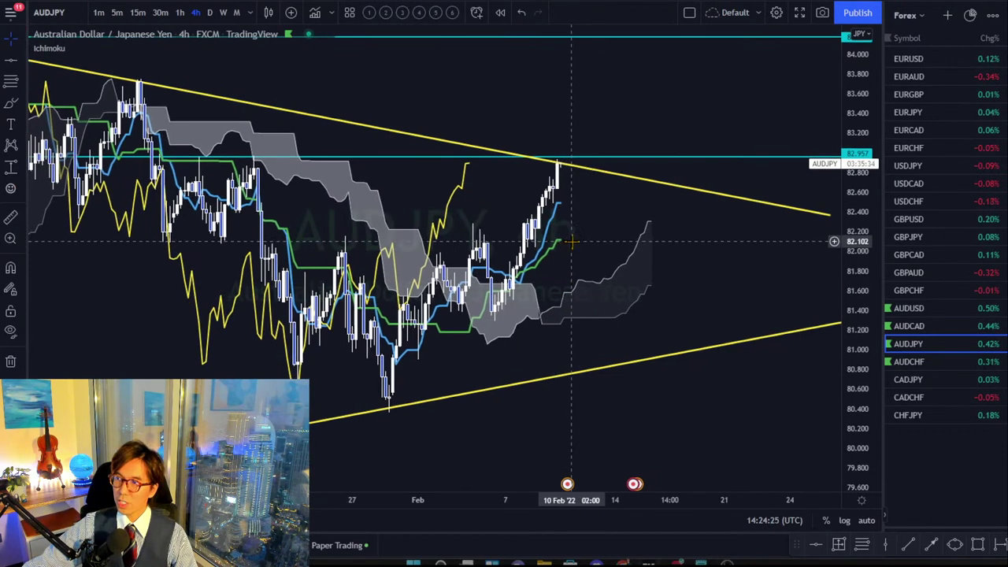
drag(508, 498, 457, 483)
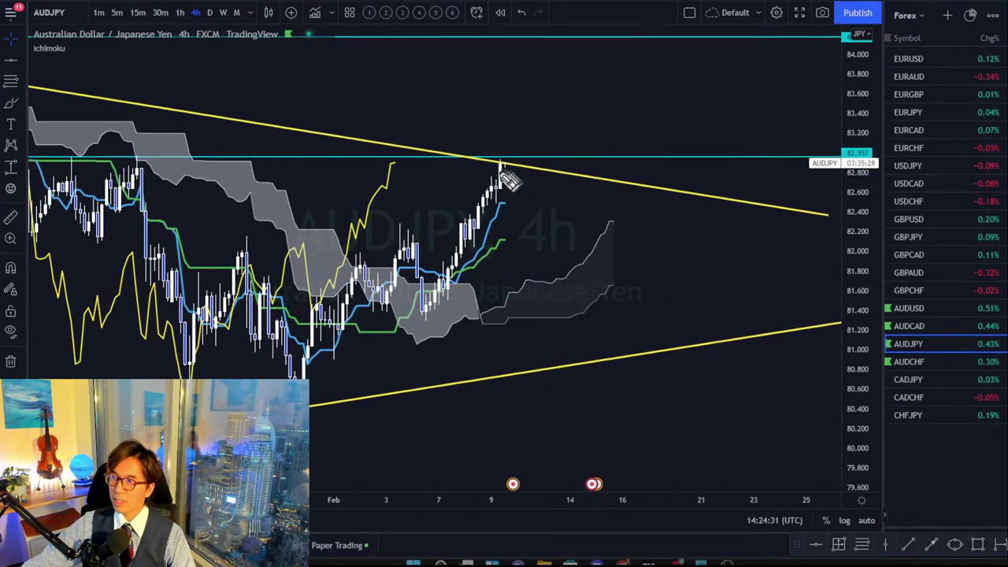
mouse_move(512, 176)
mouse_down()
mouse_move(531, 210)
mouse_move(522, 211)
mouse_up()
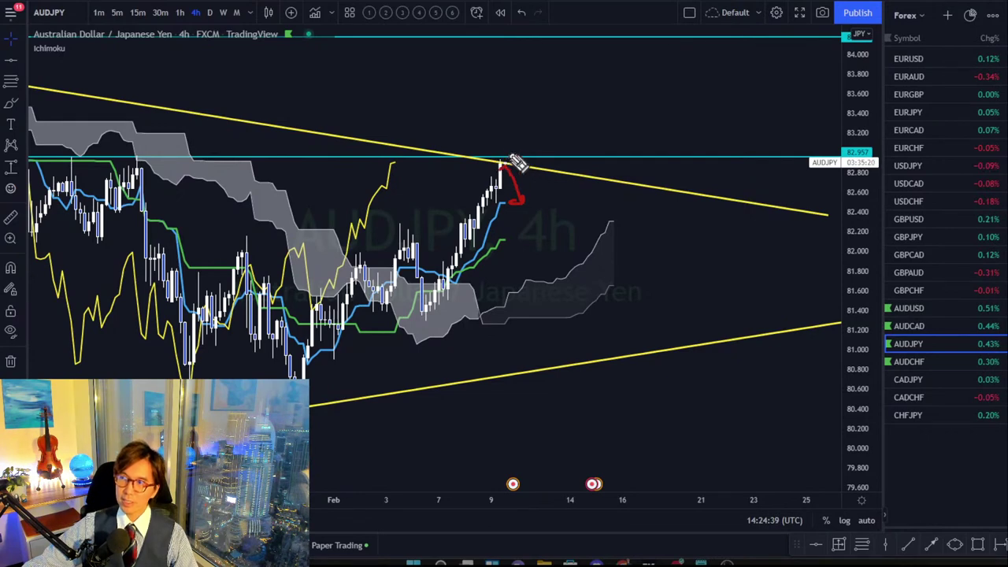
drag(501, 167, 522, 198)
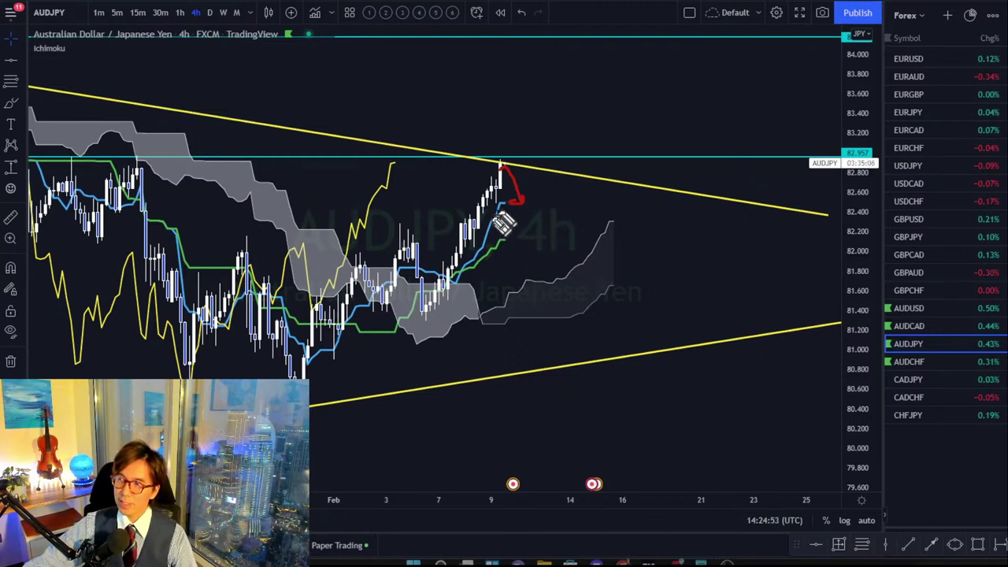
Label the blue line T, the green line K and the lower cloud edge L with handwritten pointers, and clear all sketches
drag(488, 219, 439, 91)
mouse_move(390, 57)
mouse_down()
mouse_move(423, 57)
mouse_move(402, 88)
mouse_up()
mouse_move(495, 252)
mouse_down()
mouse_move(544, 413)
mouse_move(581, 423)
mouse_up()
mouse_move(613, 297)
mouse_down()
mouse_move(635, 321)
mouse_move(696, 337)
mouse_up()
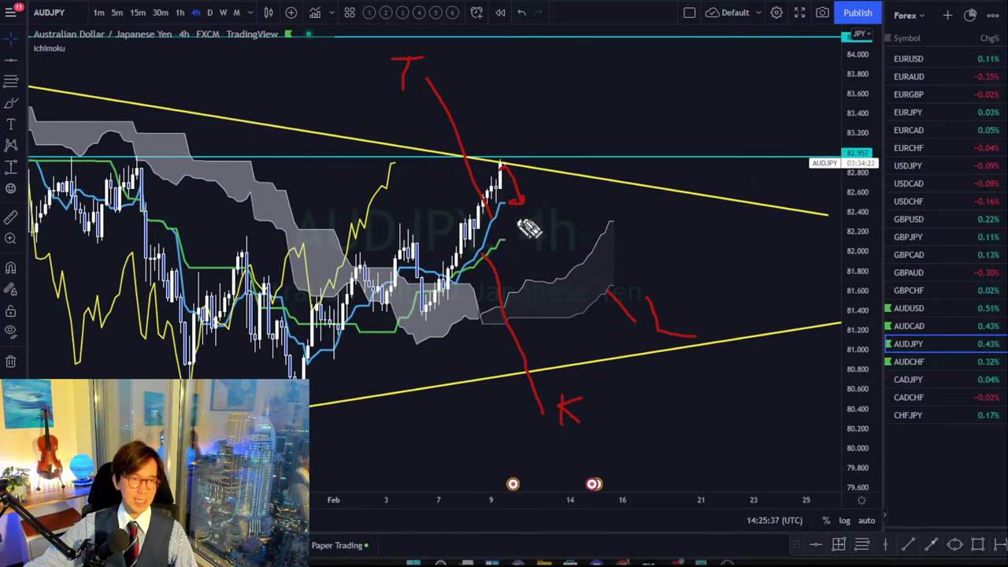
key(Escape)
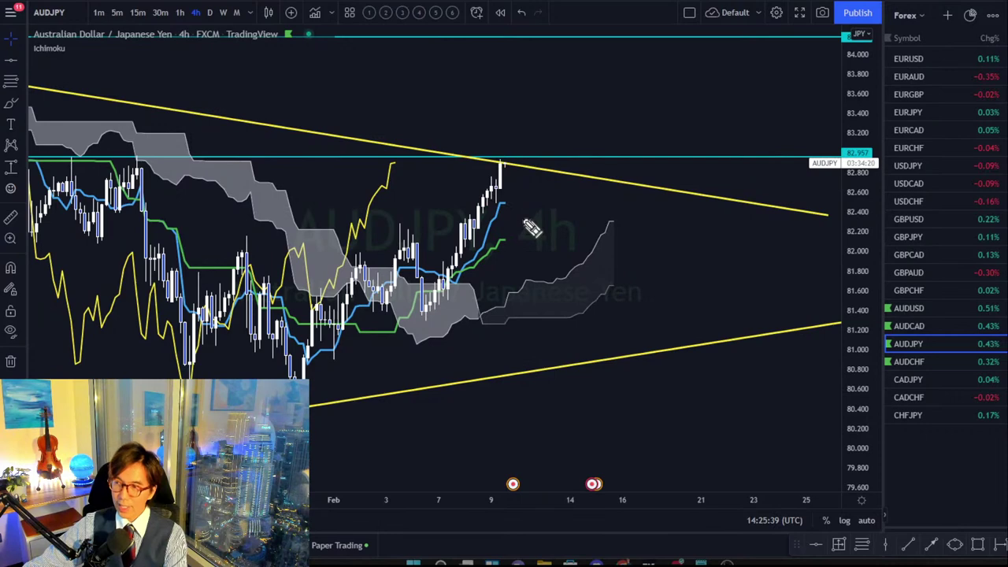
Sketch breakout and rejection arrows at the latest candle, plus upward arrows along the blue line, green line and lower cloud edge
drag(568, 500, 441, 512)
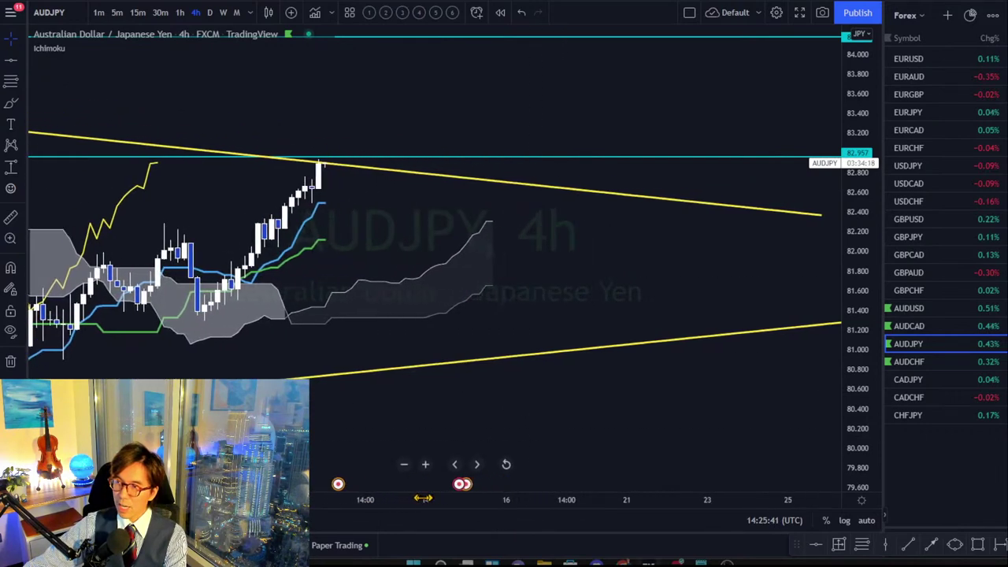
drag(540, 333, 568, 327)
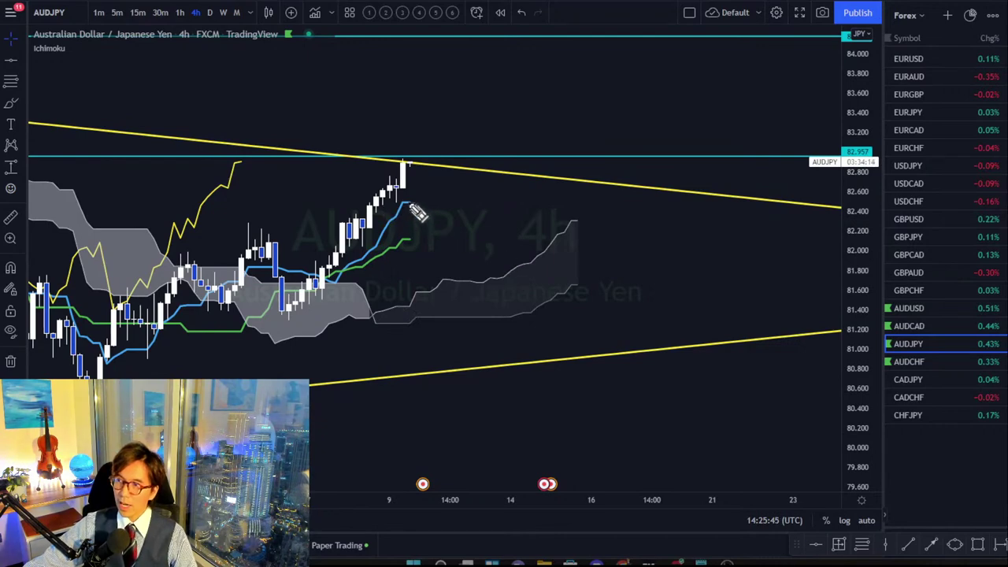
drag(413, 204, 426, 205)
mouse_move(395, 155)
mouse_down()
mouse_move(416, 140)
mouse_move(434, 175)
mouse_up()
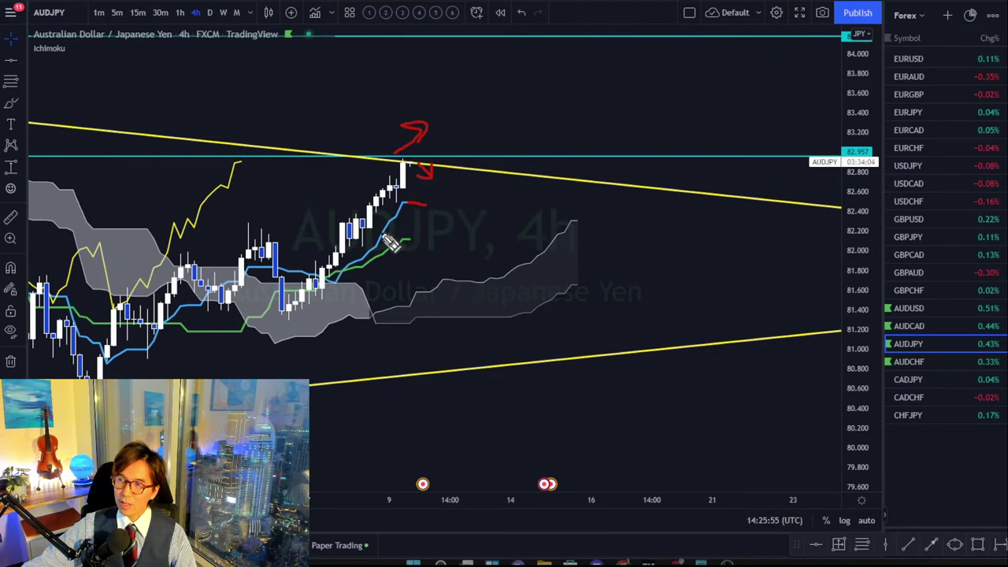
drag(376, 233, 403, 204)
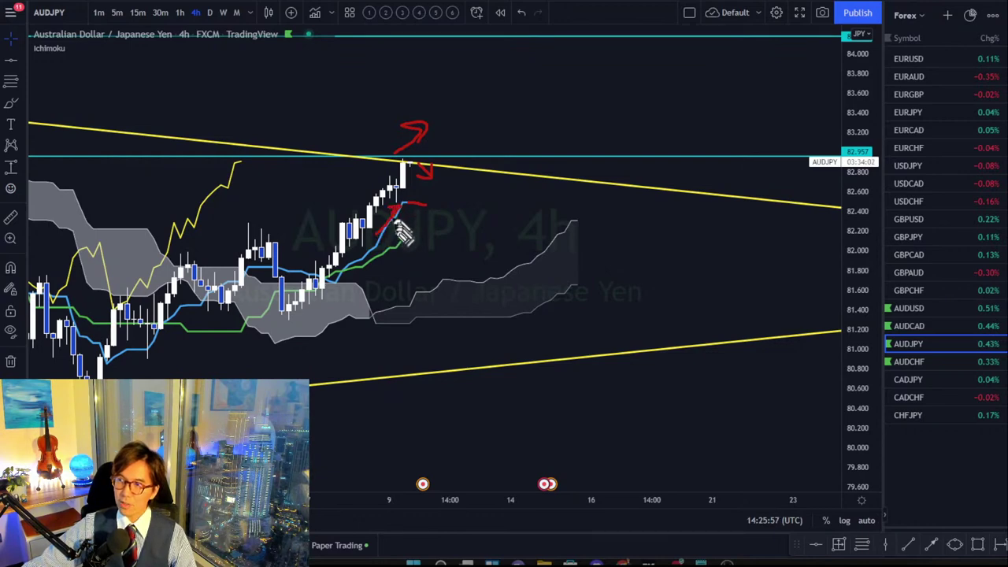
drag(382, 255, 391, 247)
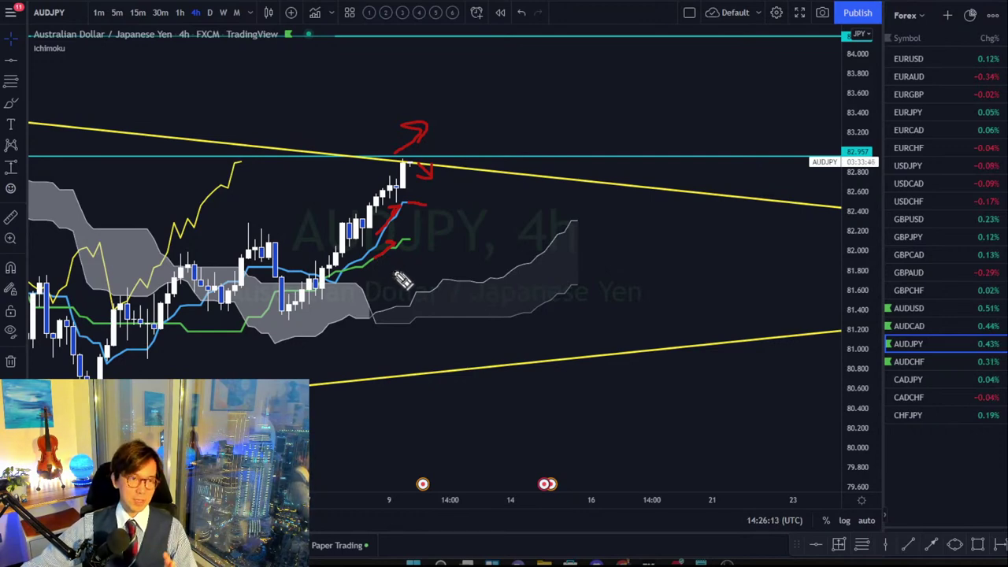
mouse_move(523, 323)
mouse_down()
mouse_move(550, 305)
mouse_move(549, 293)
mouse_move(556, 310)
mouse_up()
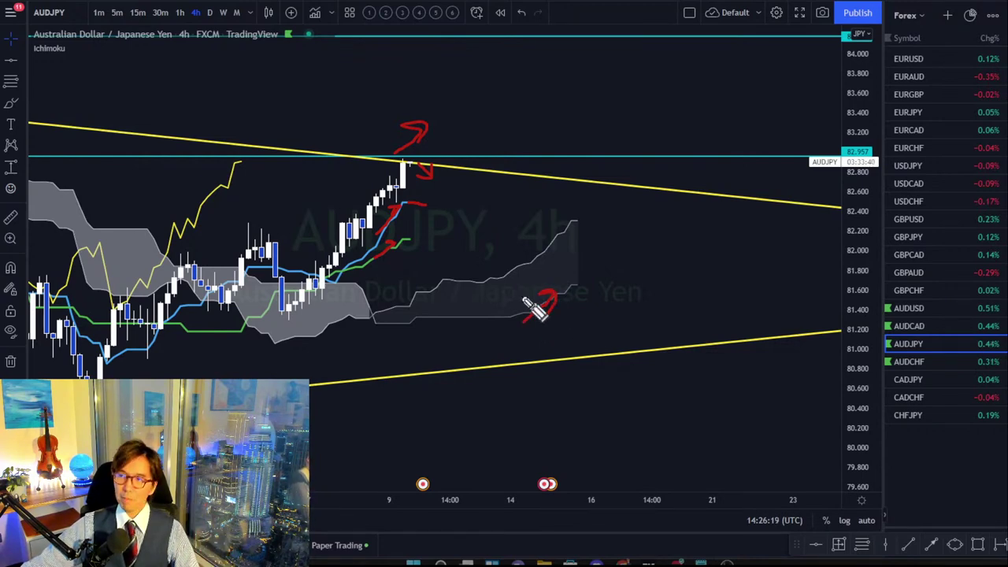
Undo all the arrows sketched on the AUDJPY chart
key(ctrl+z)
key(ctrl+z)
key(ctrl+z)
key(ctrl+z)
key(ctrl+z)
key(ctrl+z)
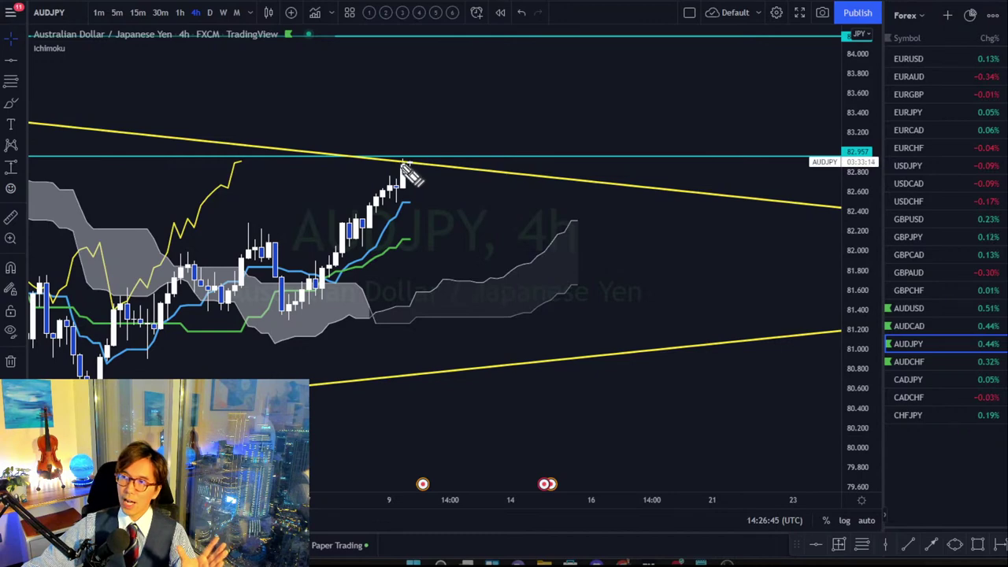
Circle the latest candle at the 82.957 line and sketch pullback-and-rebound paths from the blue line to above 82.957, clearing each sketch
mouse_move(411, 175)
mouse_down()
mouse_move(400, 155)
mouse_move(422, 161)
mouse_move(410, 166)
mouse_up()
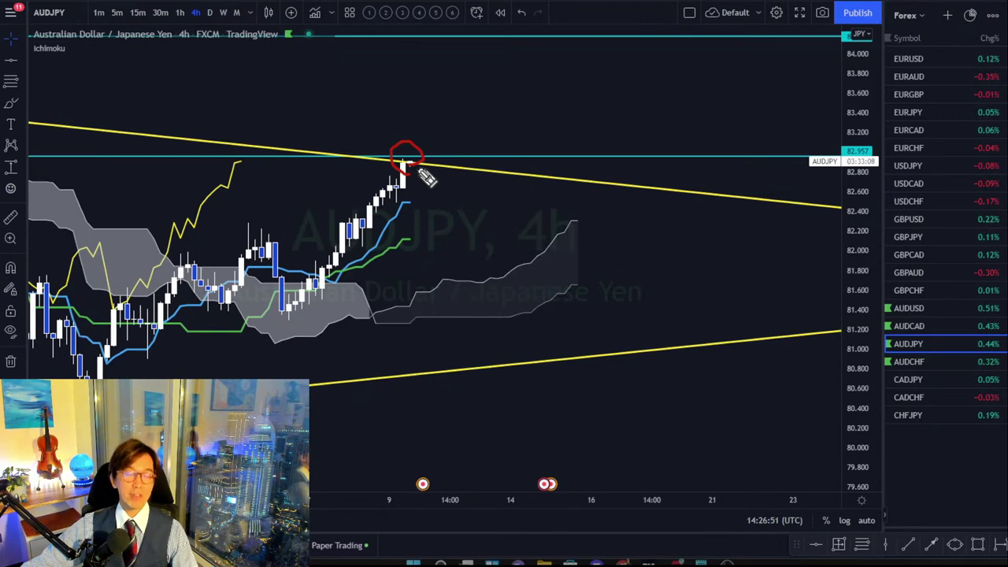
drag(410, 163, 425, 203)
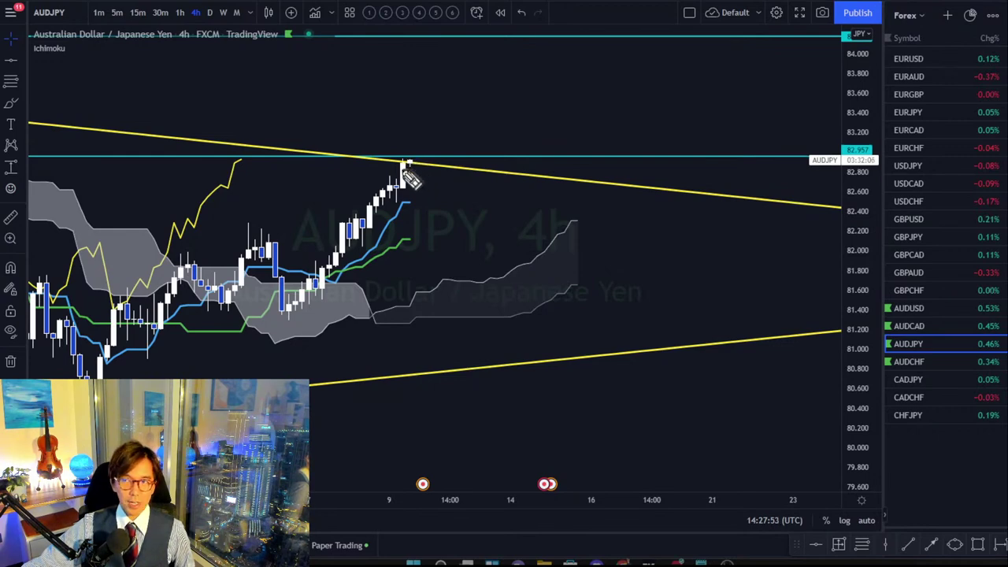
mouse_move(409, 167)
mouse_down()
mouse_move(425, 203)
mouse_move(407, 203)
mouse_move(451, 197)
mouse_move(429, 187)
mouse_move(437, 196)
mouse_move(457, 133)
mouse_up()
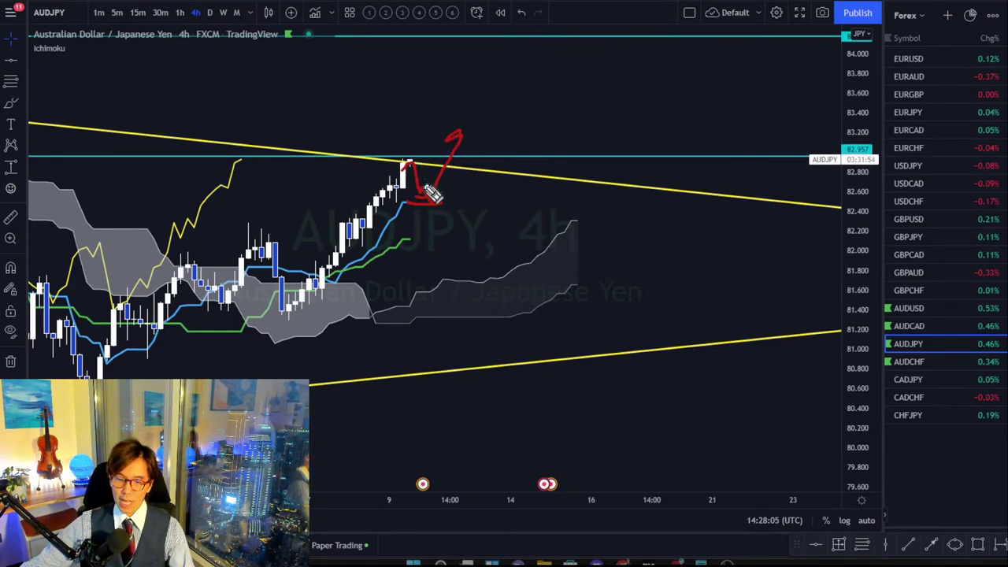
key(ctrl+z)
drag(405, 164, 442, 142)
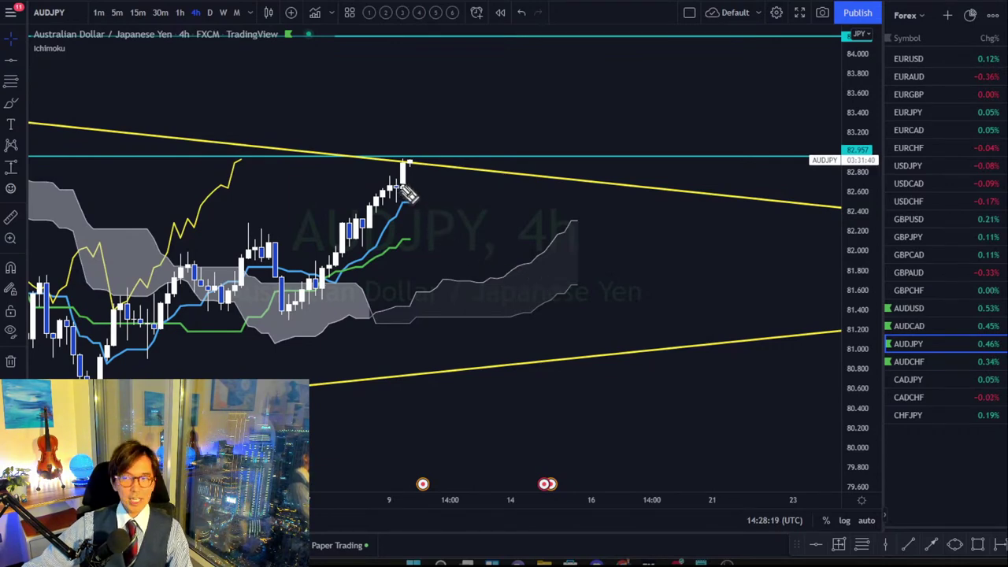
Sketch a false breakout curve over the 82.957 line, circle the tip of the yellow lagging line, and erase the sketches
mouse_move(389, 186)
mouse_down()
mouse_move(408, 159)
mouse_move(431, 197)
mouse_up()
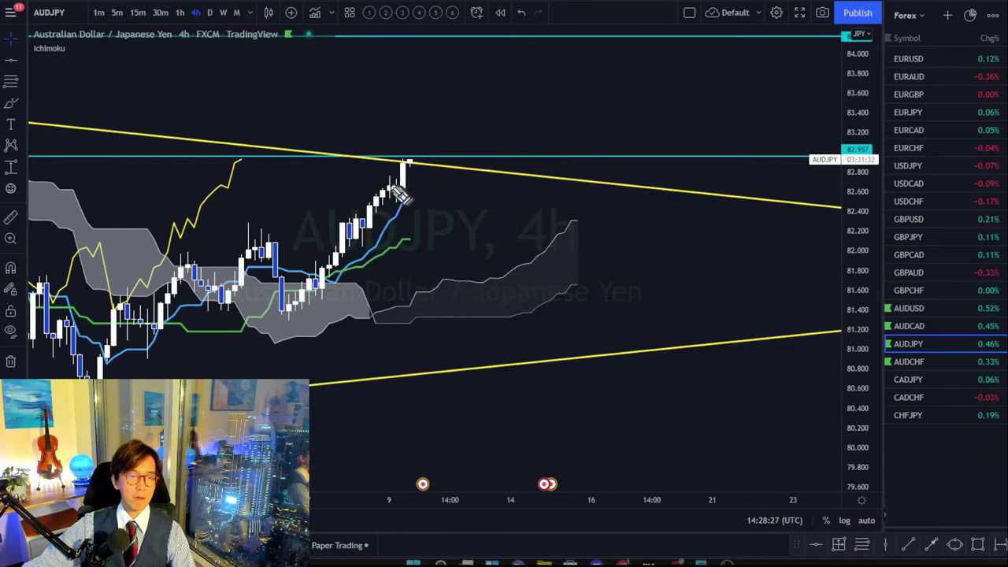
mouse_move(389, 186)
mouse_down()
mouse_move(419, 147)
mouse_move(447, 208)
mouse_up()
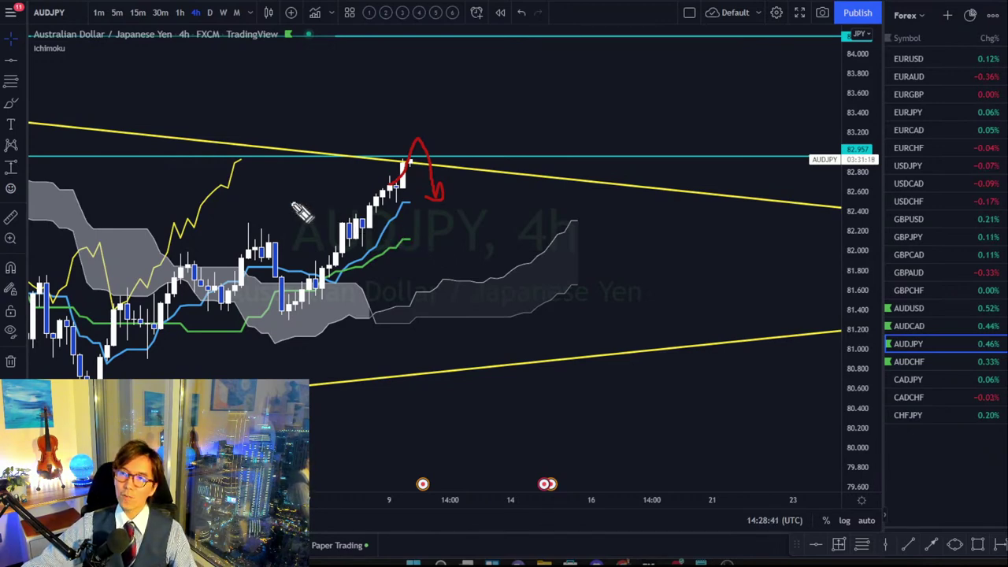
mouse_move(218, 168)
mouse_down()
mouse_move(265, 150)
mouse_move(251, 183)
mouse_up()
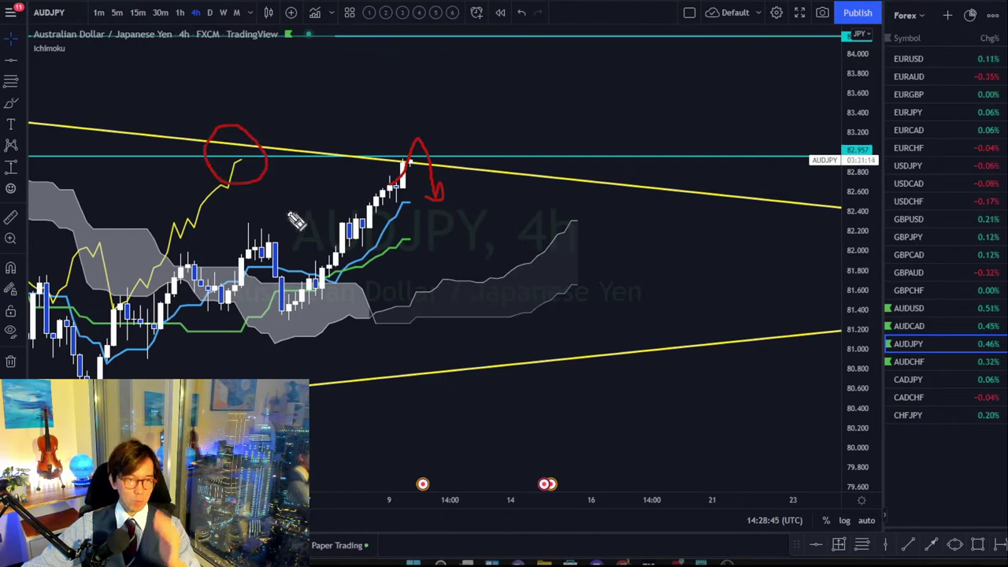
key(e)
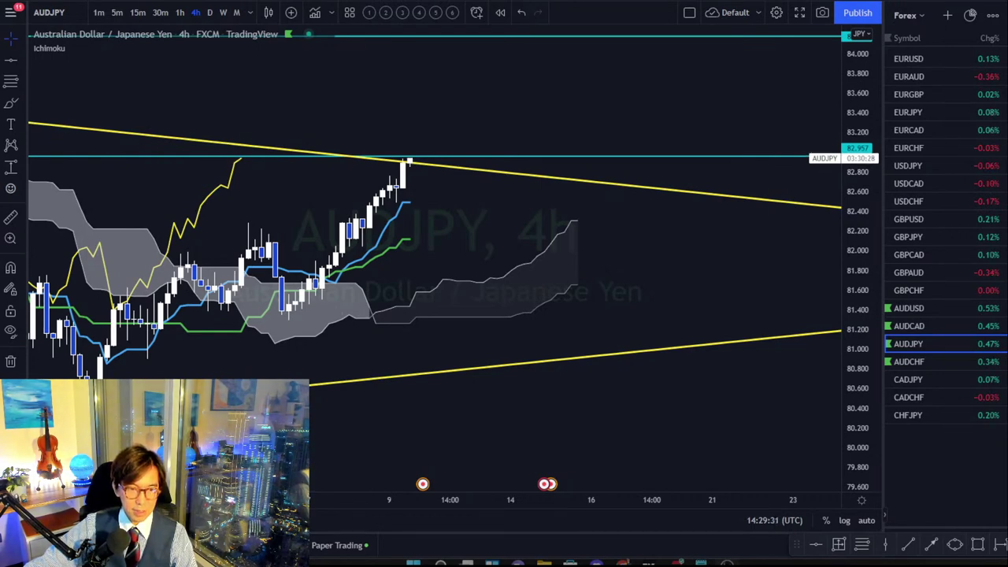
Switch to the browser and display today's currency strength chart
key(alt+Tab)
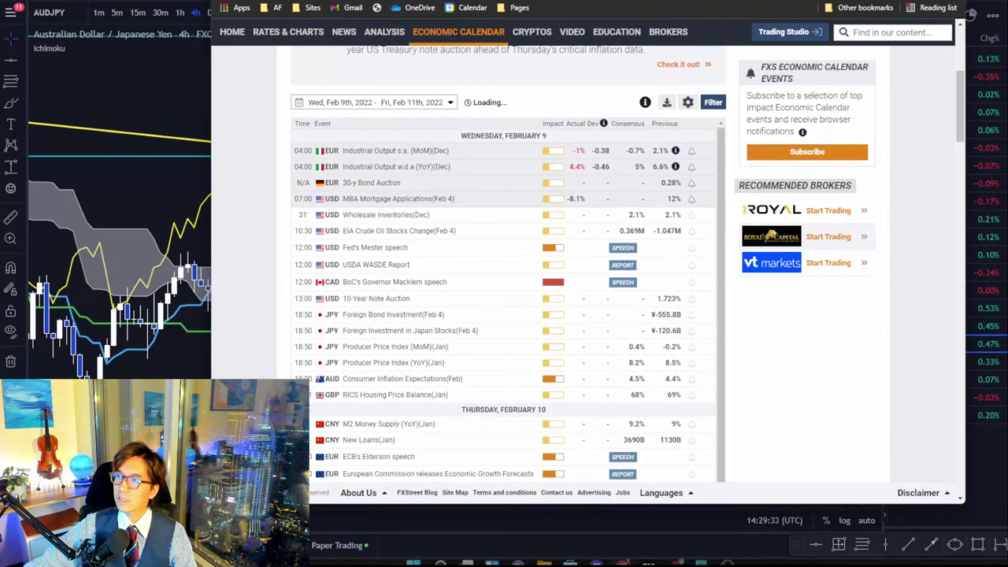
key(ctrl+Tab)
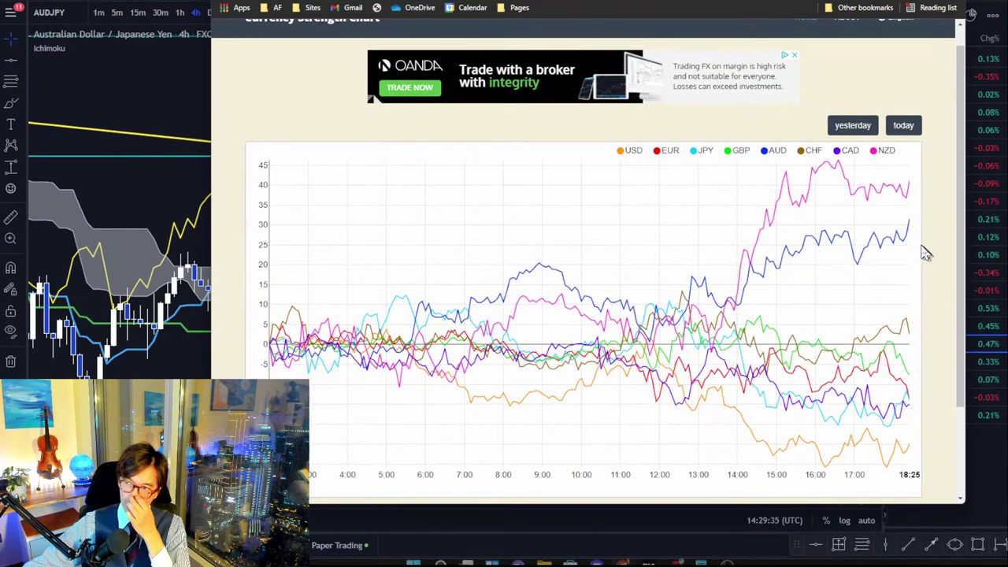
click(902, 128)
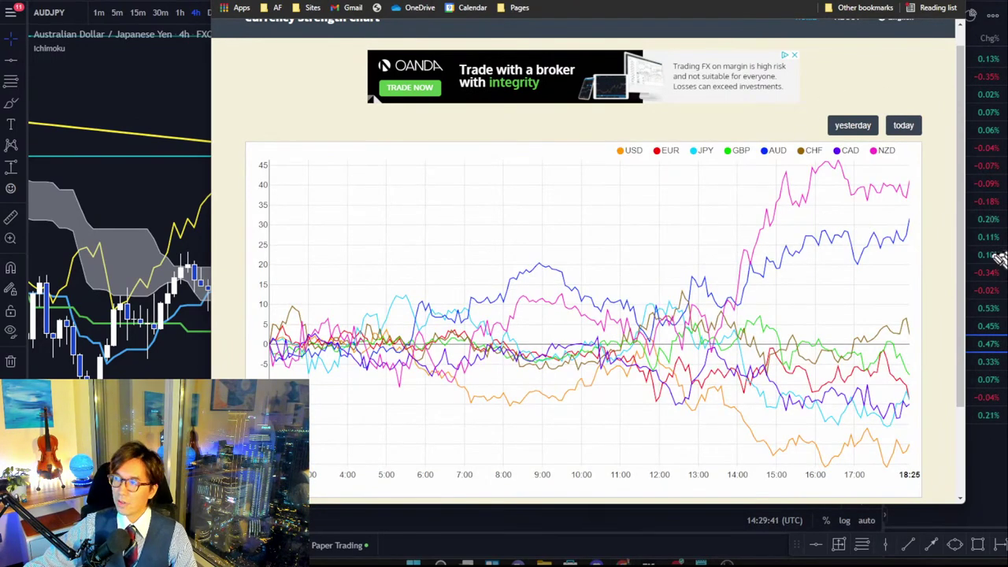
Sketch a rising arrow at the AUD line and falling arrows at the GBP and EUR lines, and return to the AUDJPY chart
mouse_move(878, 264)
mouse_down()
mouse_move(926, 223)
mouse_move(919, 236)
mouse_up()
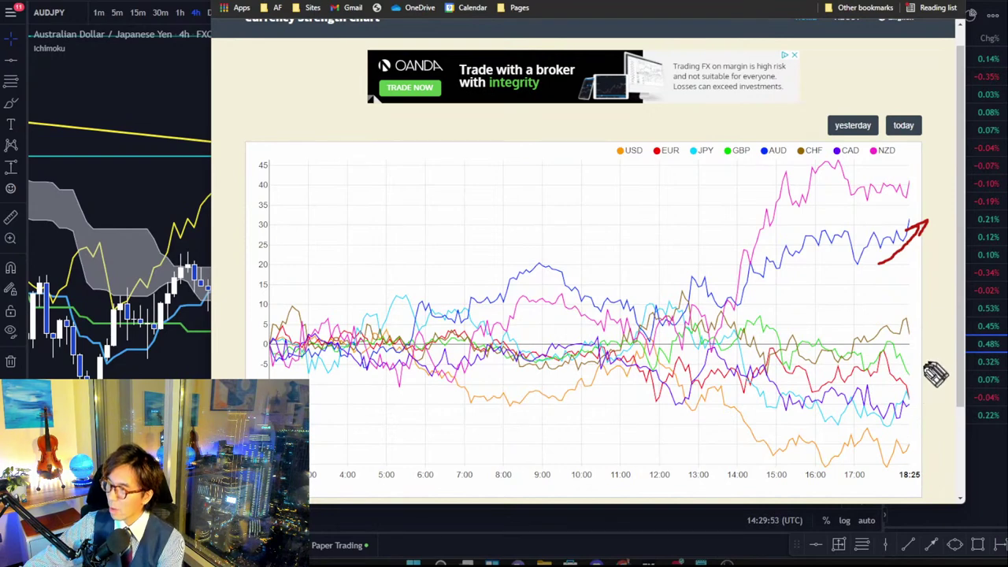
mouse_move(907, 347)
mouse_down()
mouse_move(935, 411)
mouse_move(928, 405)
mouse_up()
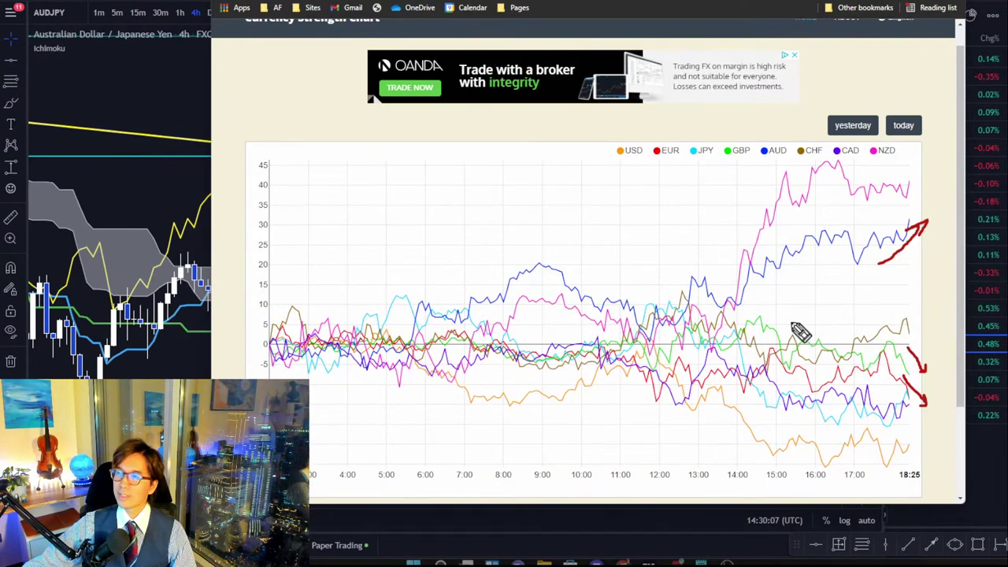
key(Escape)
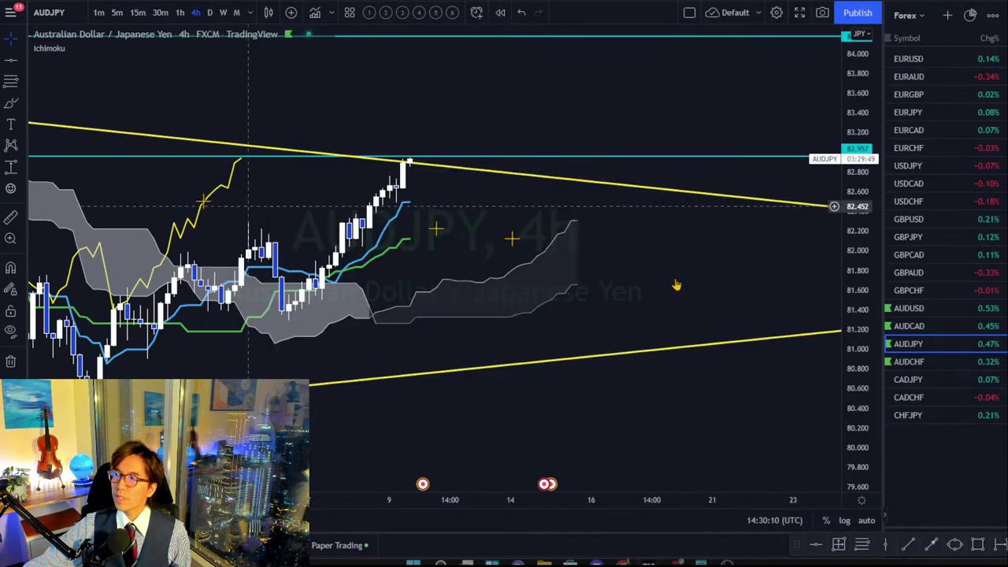
Display the AUDUSD 4h chart and mark the latest candles around the 0.71717 line
key(alt+Tab)
click(943, 306)
drag(456, 214, 556, 244)
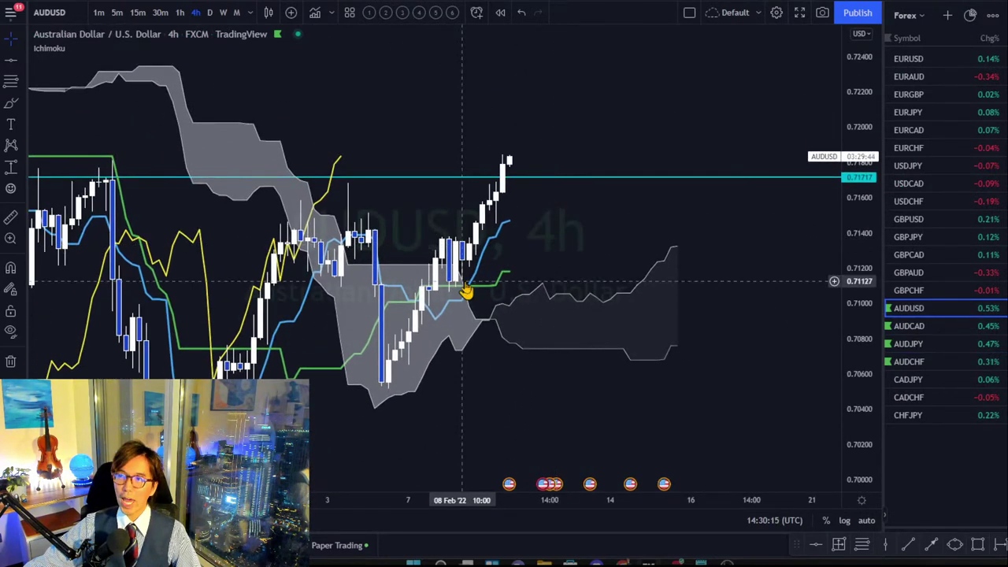
drag(532, 154, 508, 187)
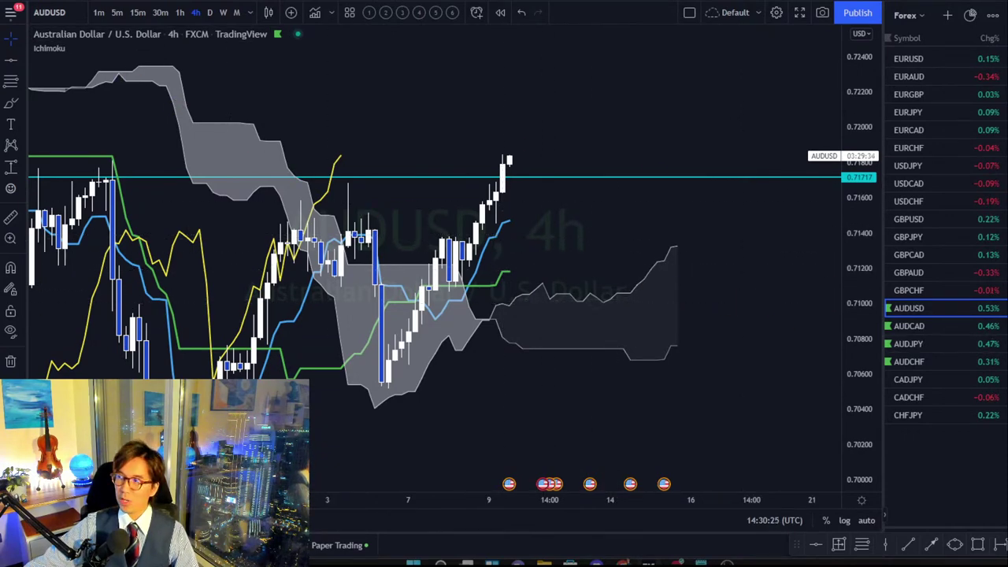
Switch to the browser's currency strength chart, sketch arrows and a circle contrasting the AUD and USD lines, erase them, and return to AUDUSD
key(alt+Tab)
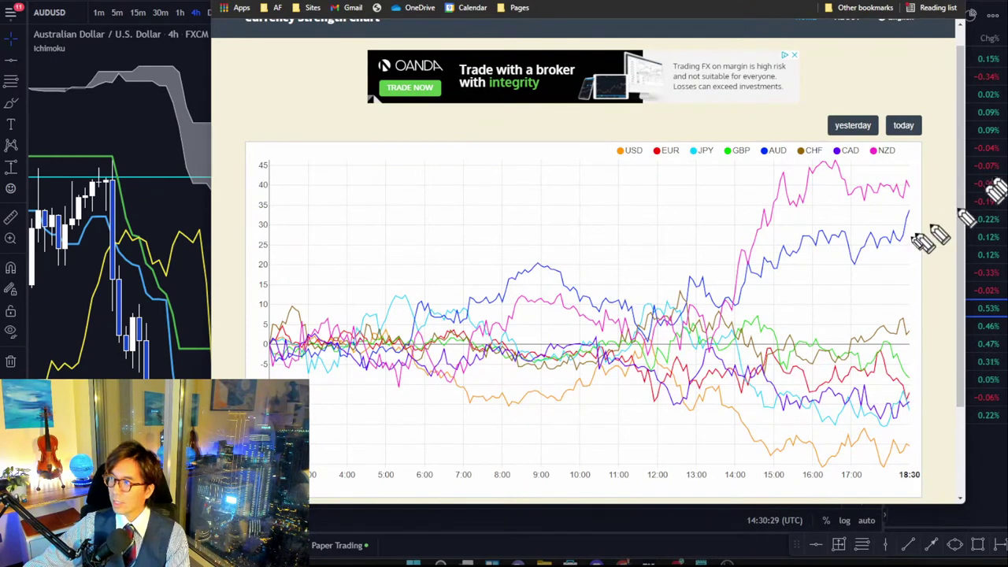
mouse_move(894, 244)
mouse_down()
mouse_move(920, 218)
mouse_move(926, 229)
mouse_up()
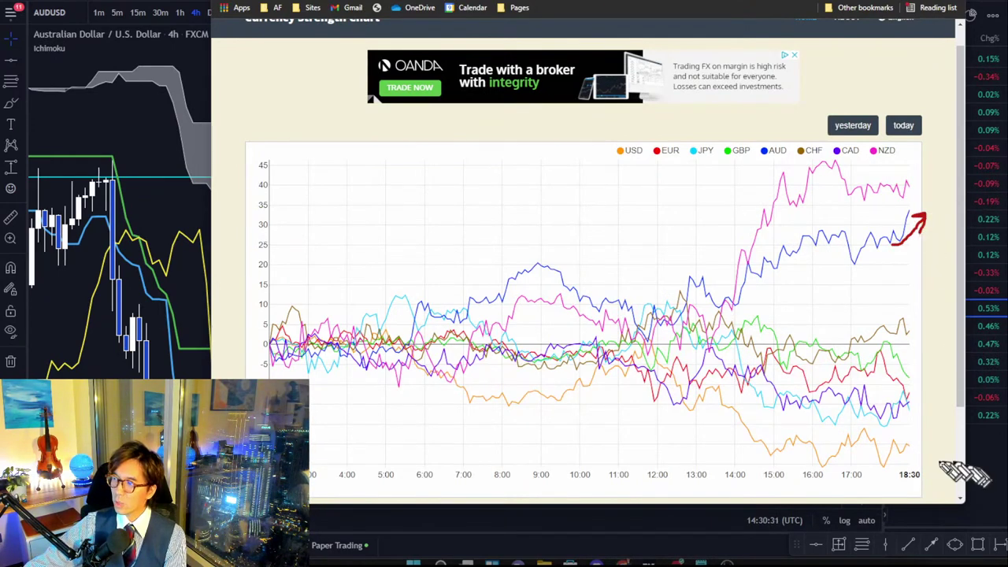
mouse_move(909, 473)
mouse_down()
mouse_move(877, 461)
mouse_move(915, 450)
mouse_move(916, 463)
mouse_up()
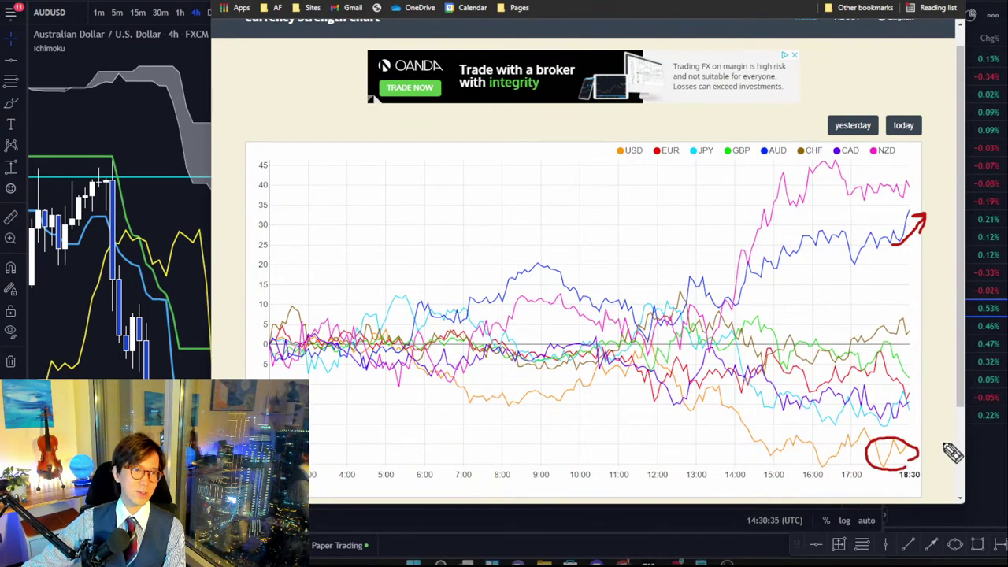
mouse_move(934, 205)
mouse_down()
mouse_move(919, 219)
mouse_move(928, 234)
mouse_move(952, 225)
mouse_move(963, 266)
mouse_move(962, 382)
mouse_move(941, 449)
mouse_move(915, 456)
mouse_up()
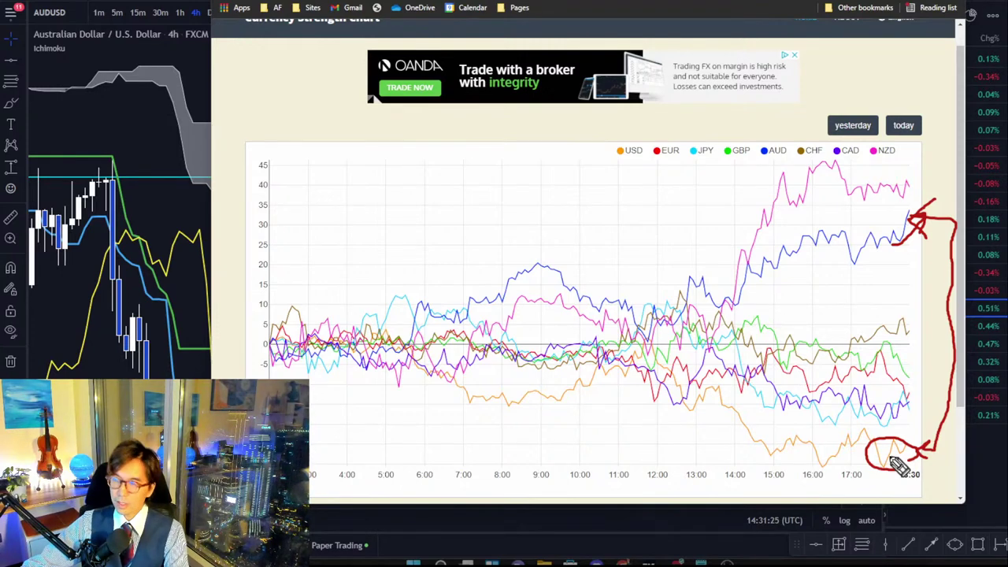
key(Escape)
click(110, 118)
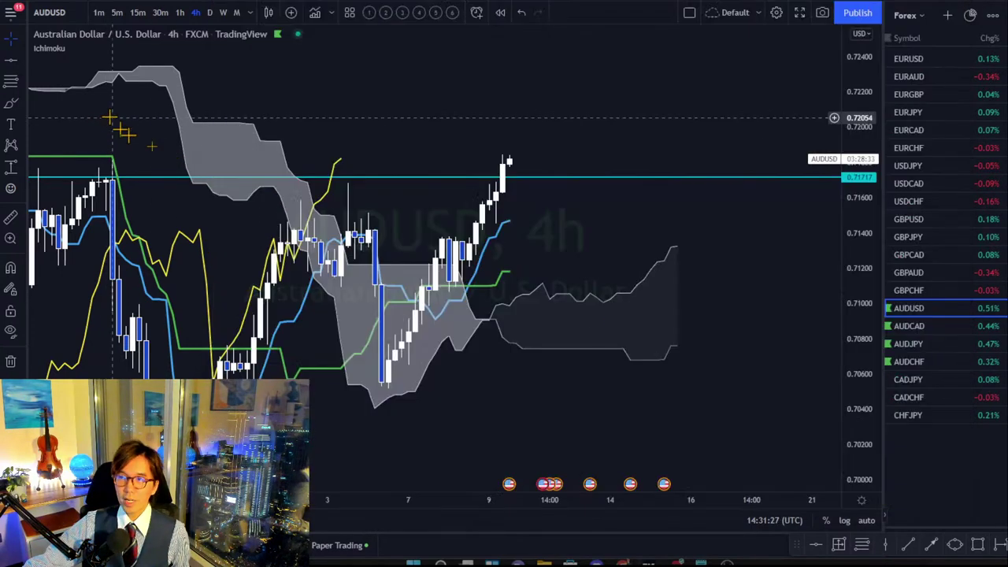
Check the latest AUD movement on the browser's currency strength chart and return to the AUDUSD chart
click(511, 180)
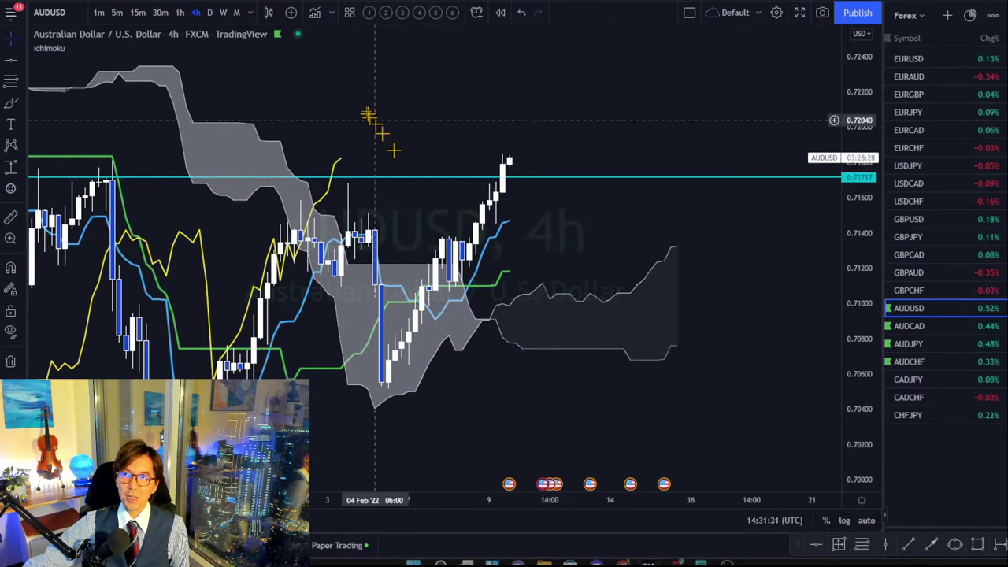
key(alt+Tab)
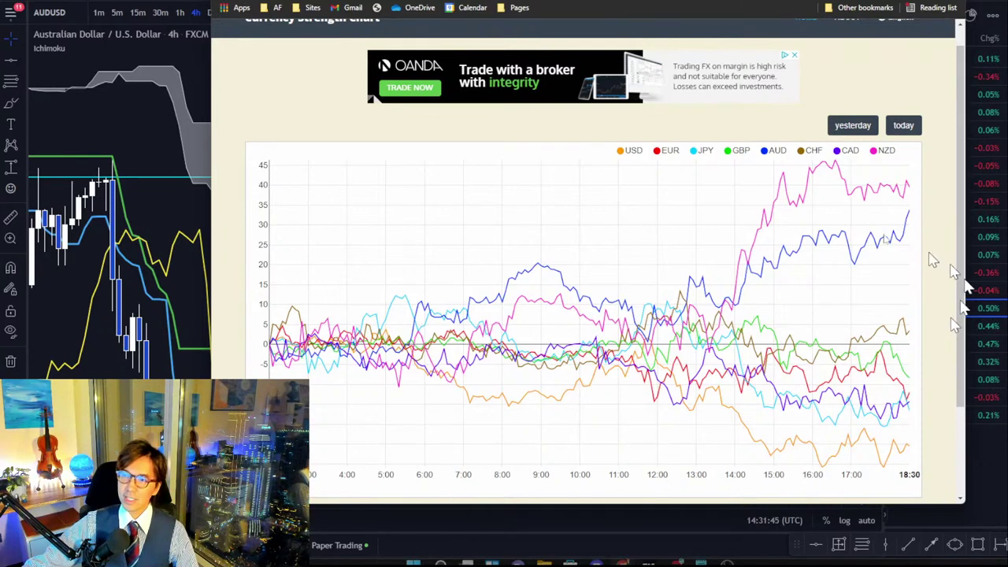
click(135, 141)
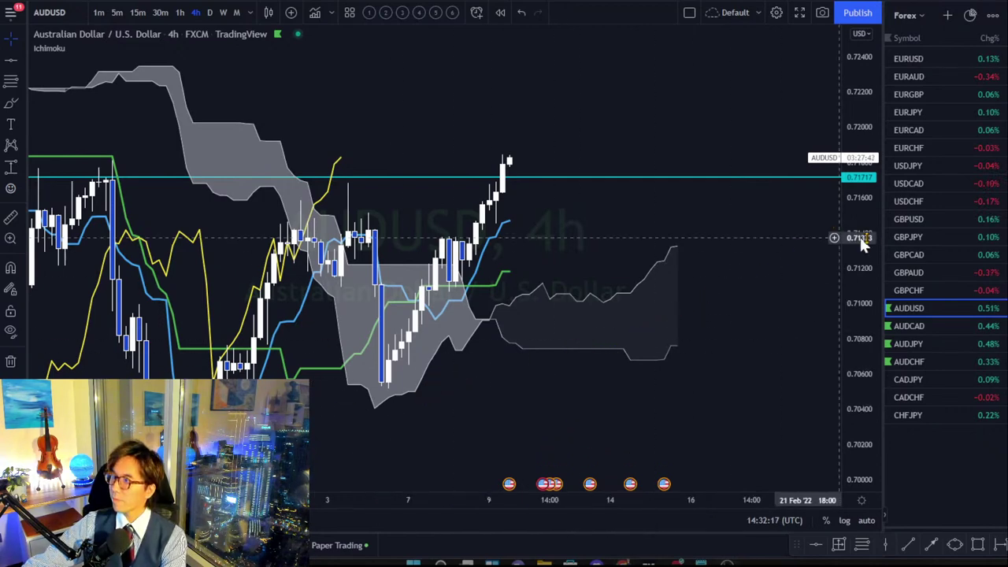
Display the GBPUSD chart on the daily timeframe
click(914, 219)
click(209, 12)
click(923, 219)
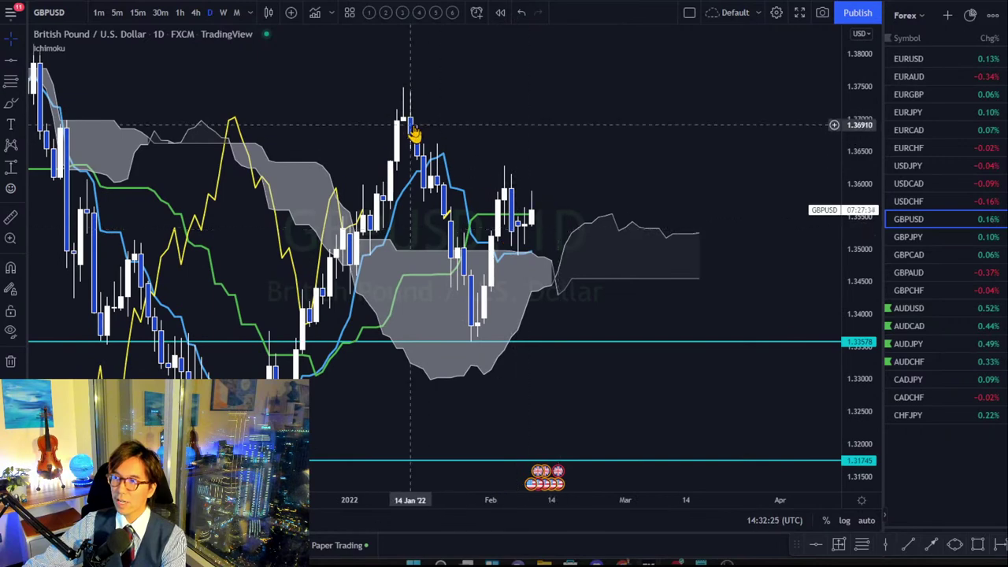
Draw a descending trend line over the January and February highs, from about 1.37705 to about 1.34982
mouse_move(399, 85)
mouse_down()
mouse_move(481, 174)
mouse_move(417, 109)
mouse_up()
click(907, 543)
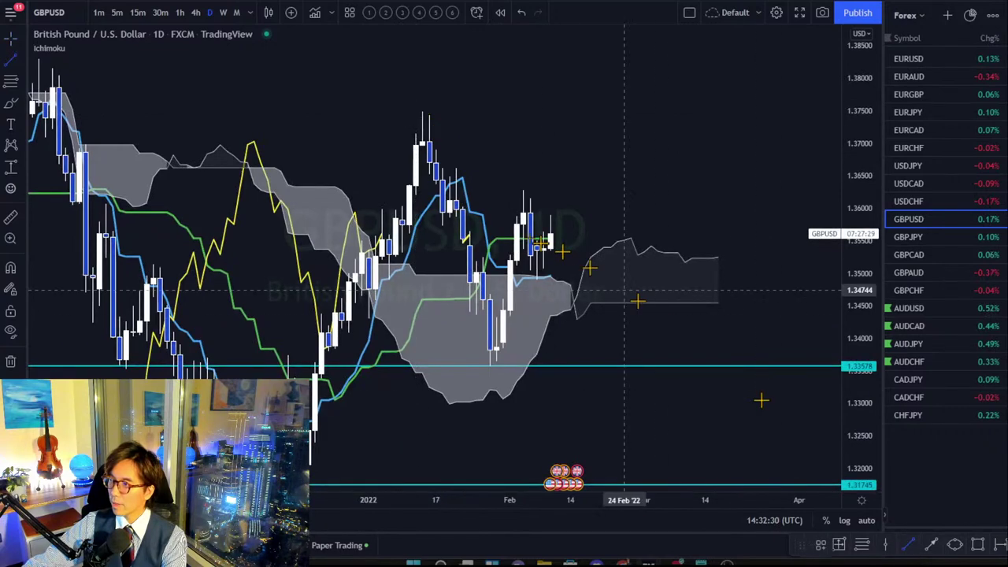
click(402, 98)
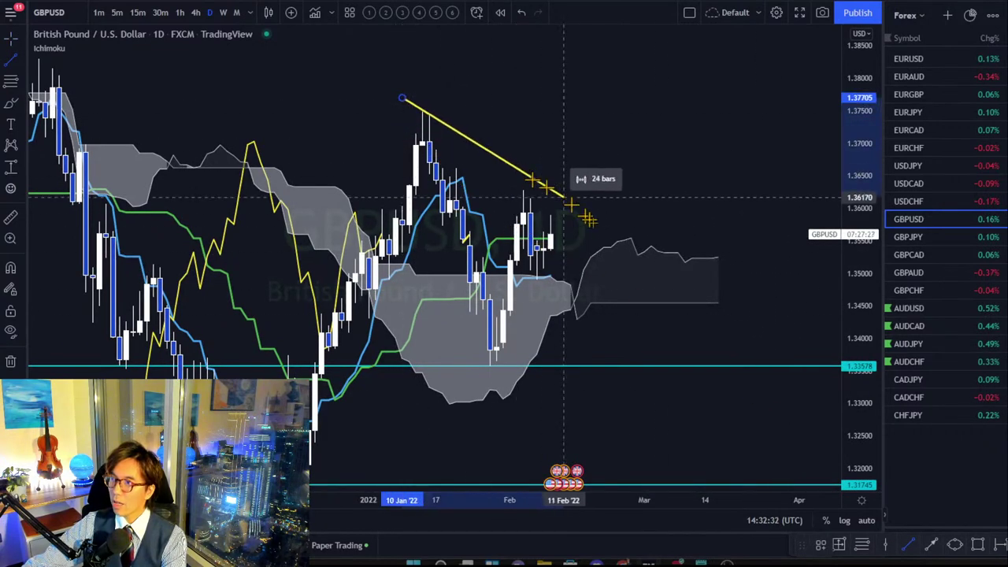
click(632, 275)
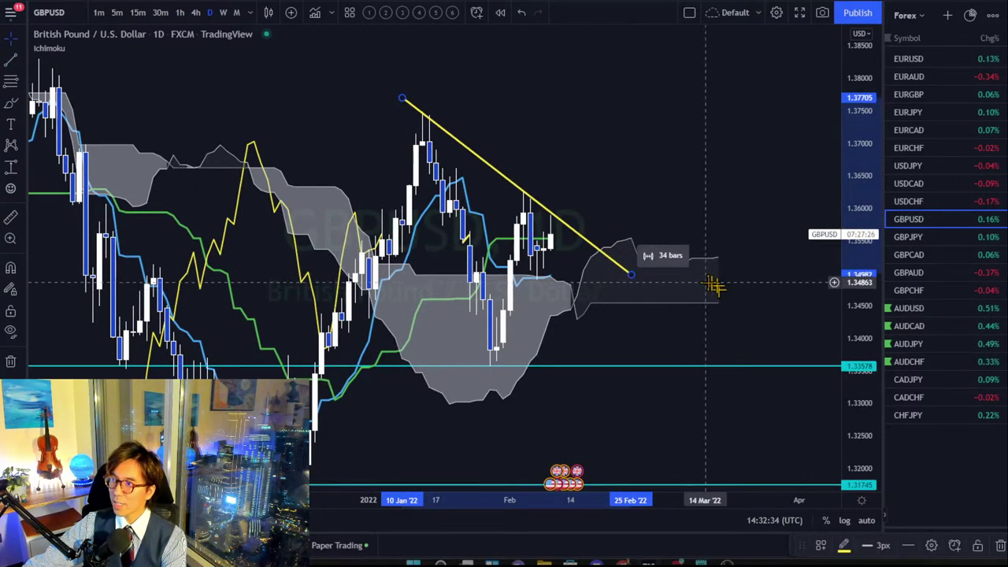
click(626, 174)
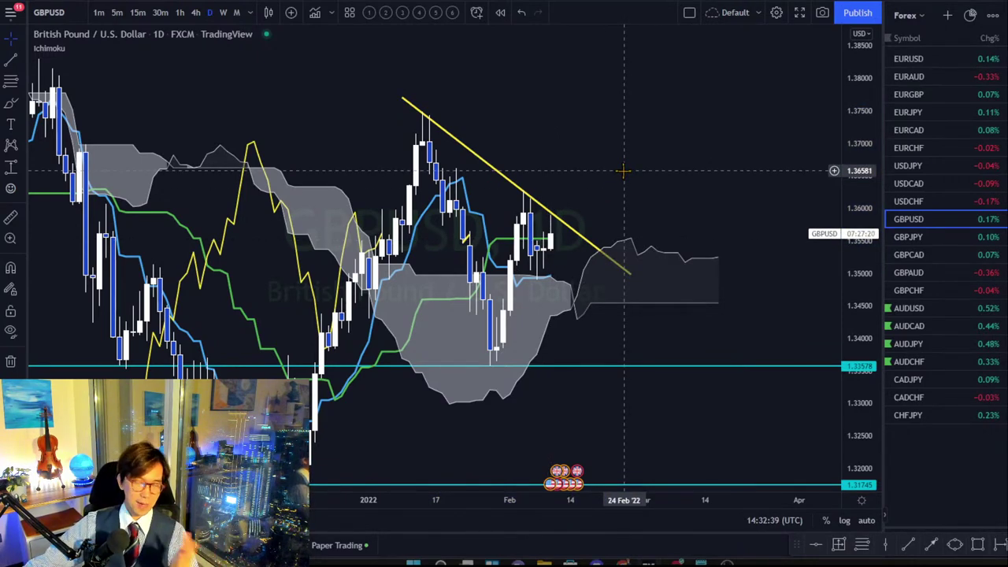
Check GBPUSD on the 4h timeframe, return to daily, and enlarge the candles beneath the descending trend line
click(196, 12)
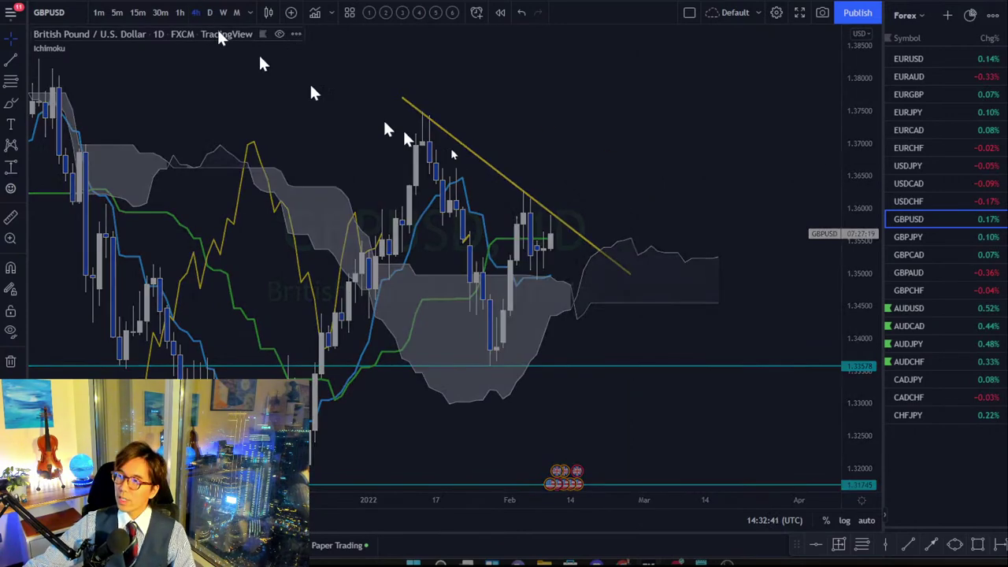
drag(858, 405, 858, 252)
drag(686, 353, 636, 382)
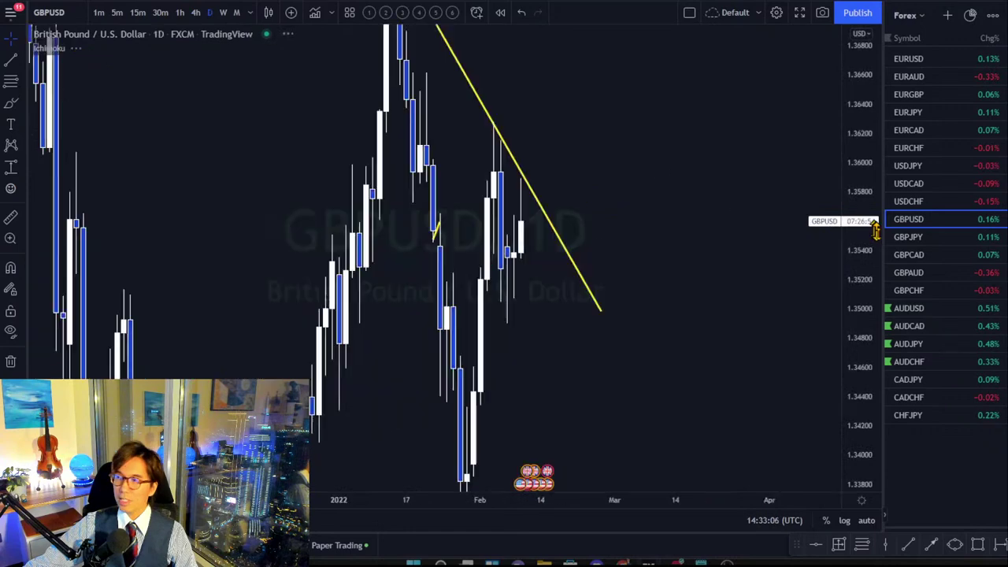
Review GBPJPY on the daily timeframe and switch it to 4h, framing the candles around the 155.629 line
click(906, 236)
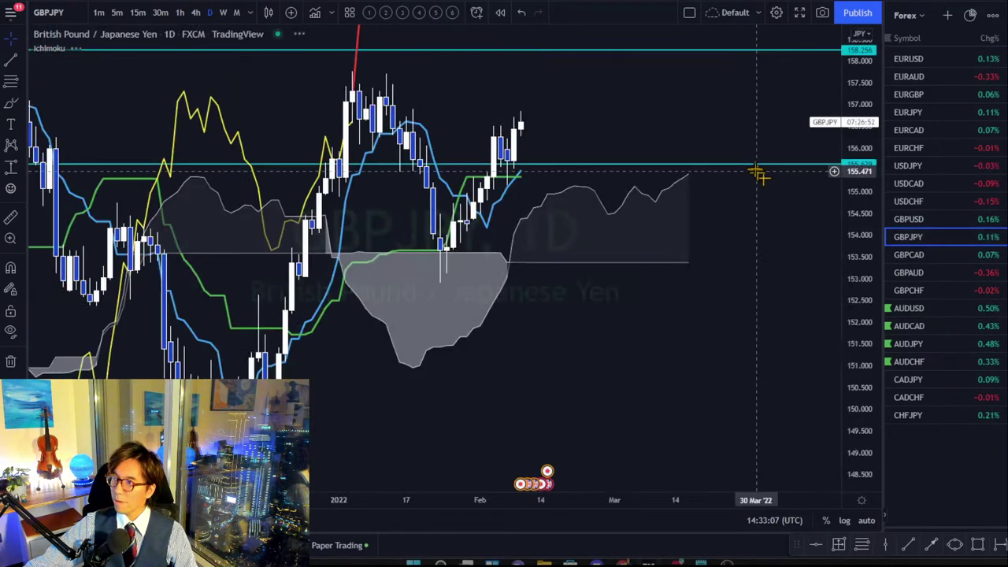
drag(858, 207, 866, 275)
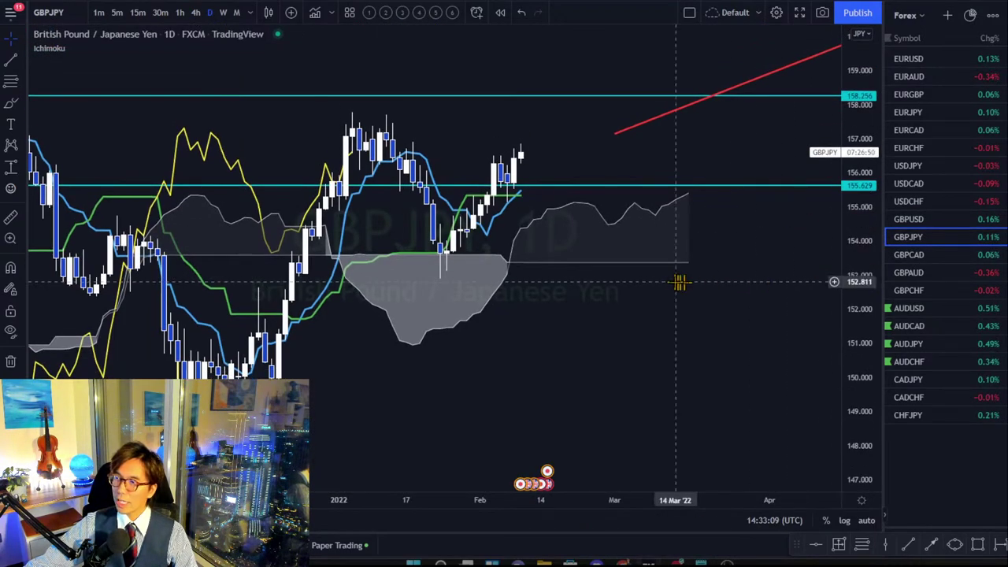
drag(680, 282, 675, 318)
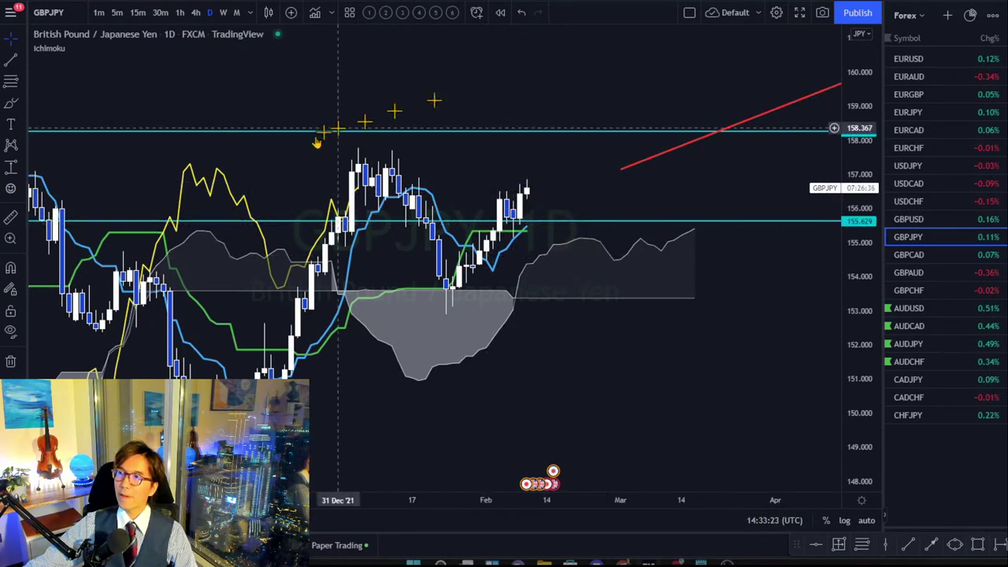
click(194, 13)
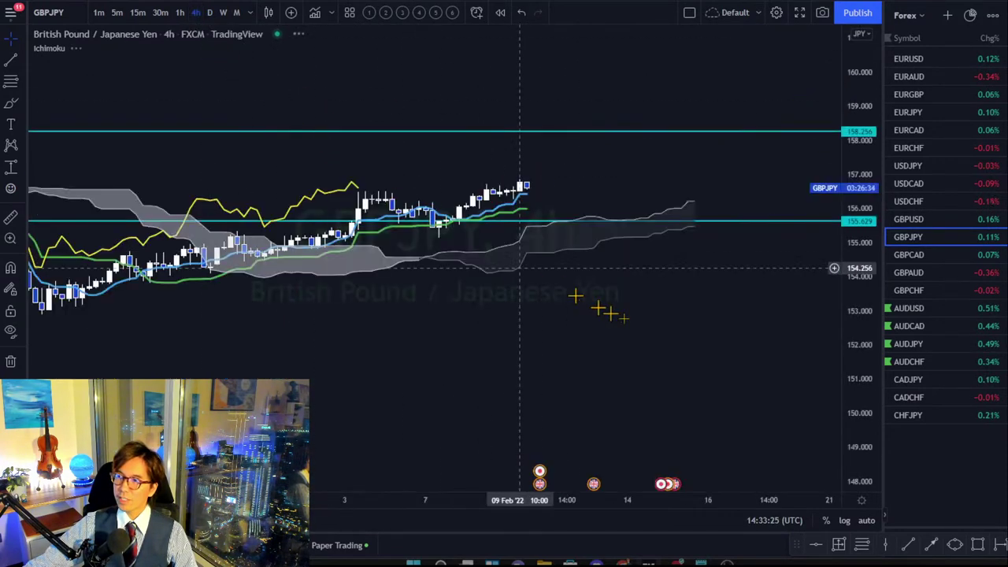
drag(823, 386, 675, 355)
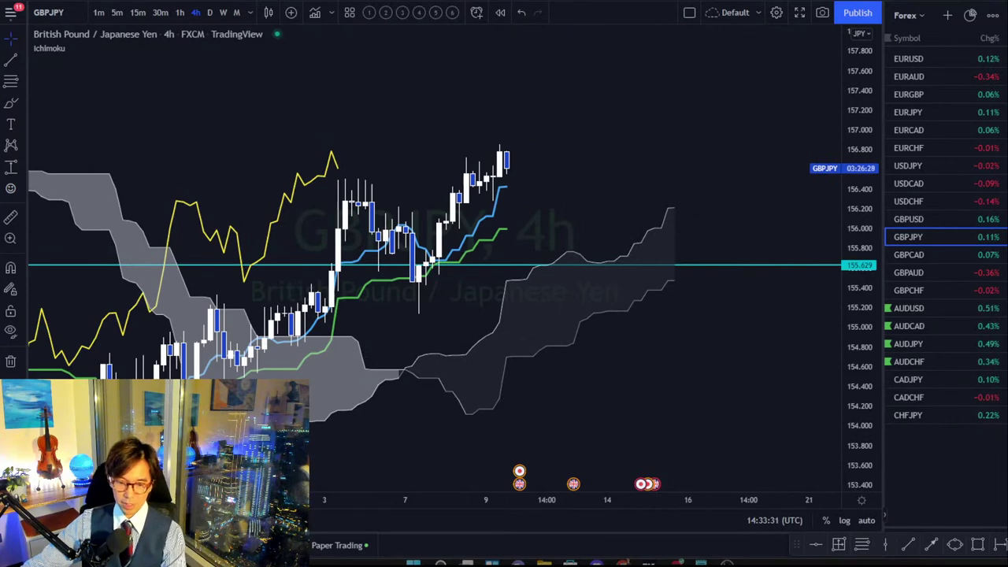
Sketch the rise, pullback and rebound along the GBPJPY candles, circling the pullback low and the candles before the breakout
mouse_move(223, 369)
mouse_down()
mouse_move(336, 189)
mouse_move(411, 283)
mouse_move(484, 198)
mouse_up()
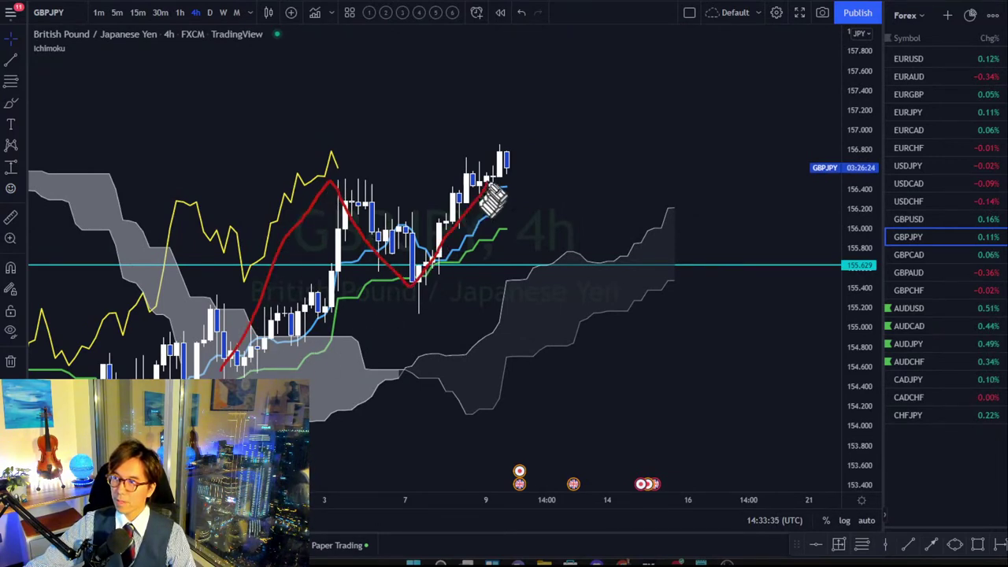
drag(415, 306, 419, 312)
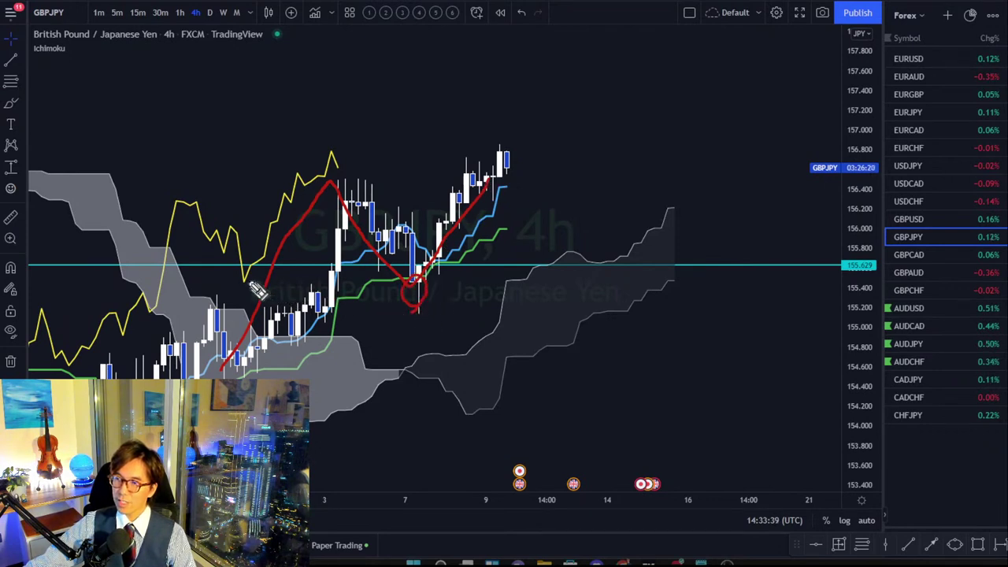
mouse_move(315, 303)
mouse_down()
mouse_move(287, 291)
mouse_move(329, 313)
mouse_up()
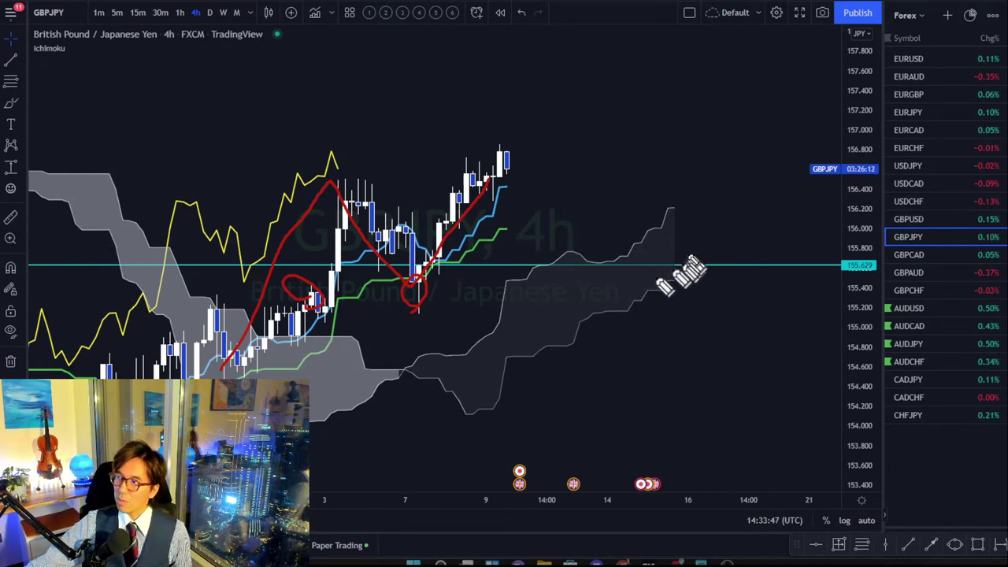
Sketch direction arrows by the cloud and green line, a curve over the latest candles and a circle at the yellow line's tip; erase all sketches
drag(664, 255, 692, 248)
drag(522, 243, 498, 244)
mouse_move(498, 187)
mouse_down()
mouse_move(501, 152)
mouse_move(514, 179)
mouse_up()
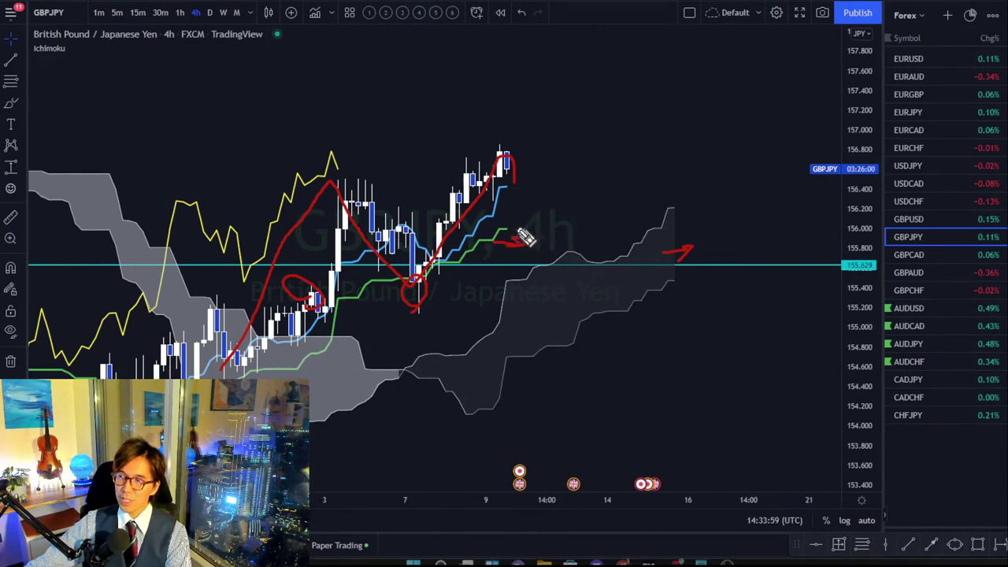
drag(516, 237, 539, 213)
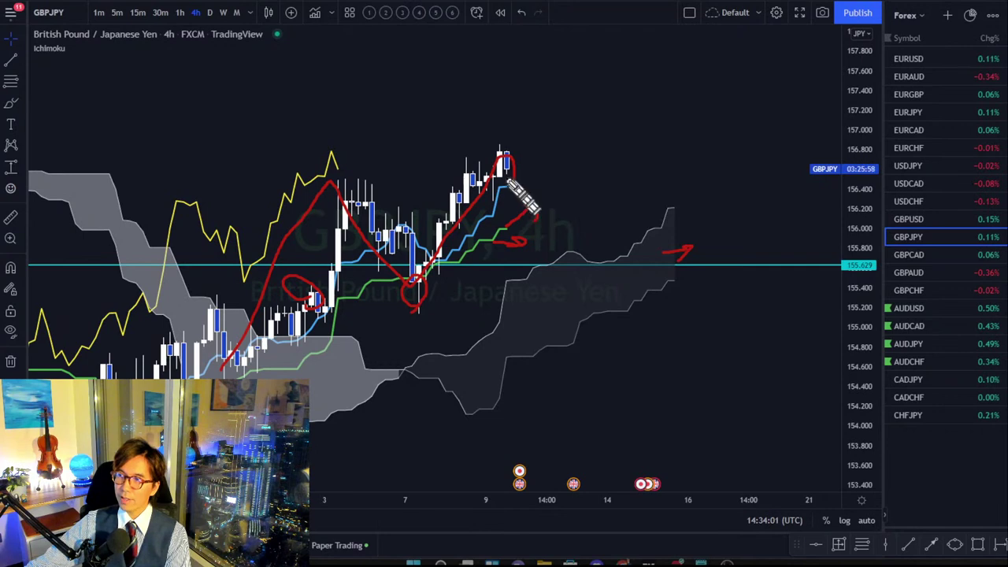
drag(508, 167, 524, 177)
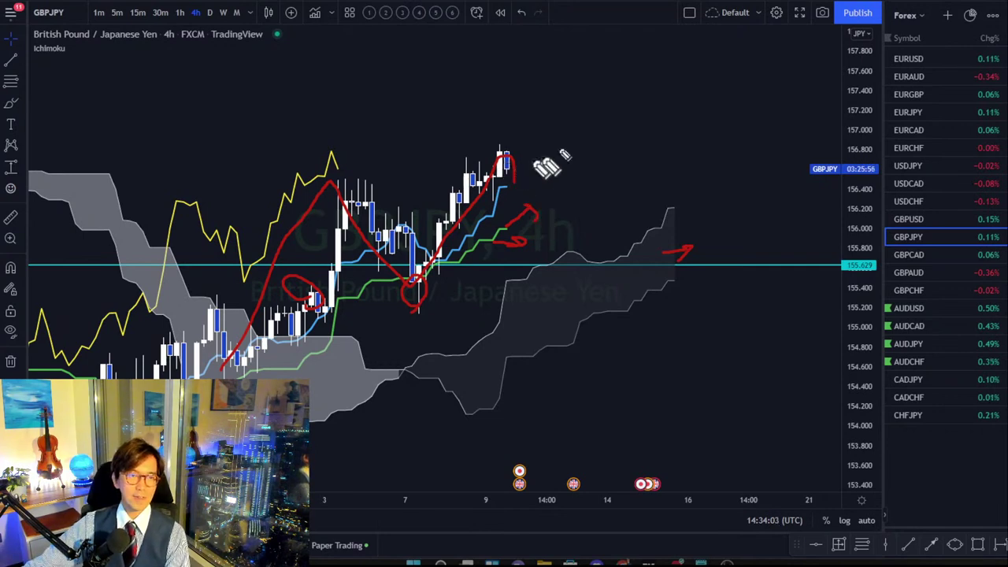
mouse_move(337, 195)
mouse_down()
mouse_move(310, 168)
mouse_move(358, 170)
mouse_up()
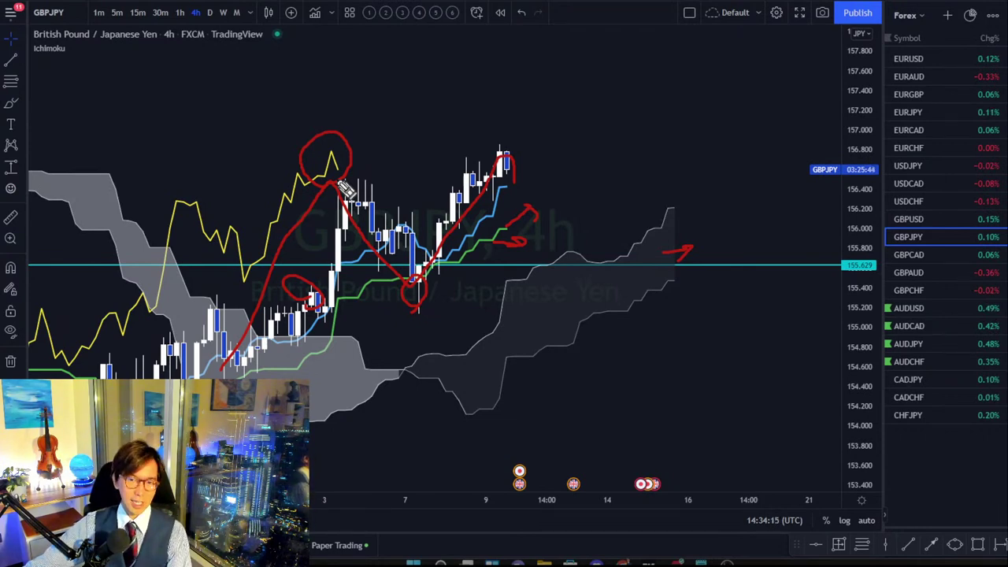
key(e)
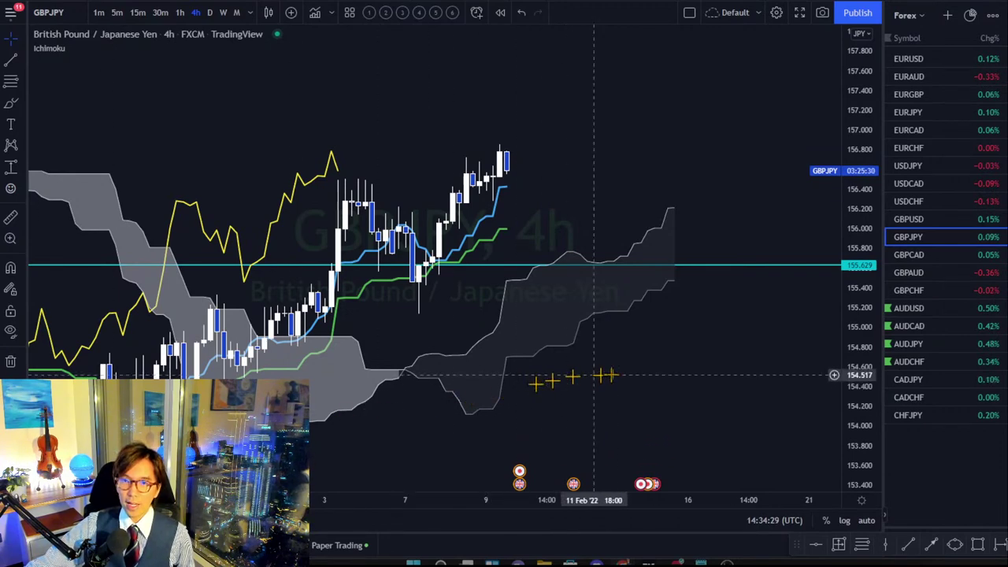
Display the AUDJPY 4h chart with the latest candles at the 82.957 line in view
click(941, 340)
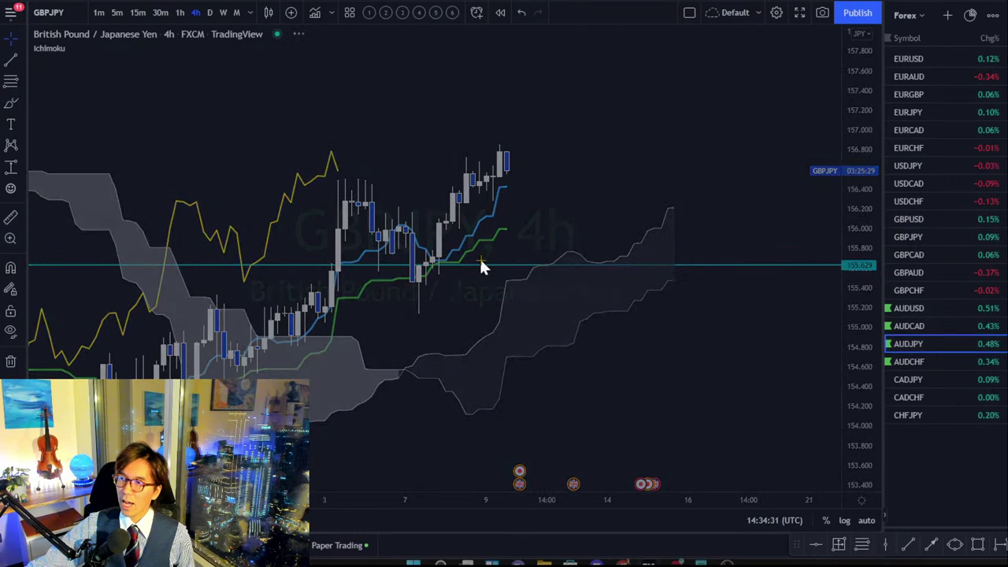
drag(647, 145, 630, 194)
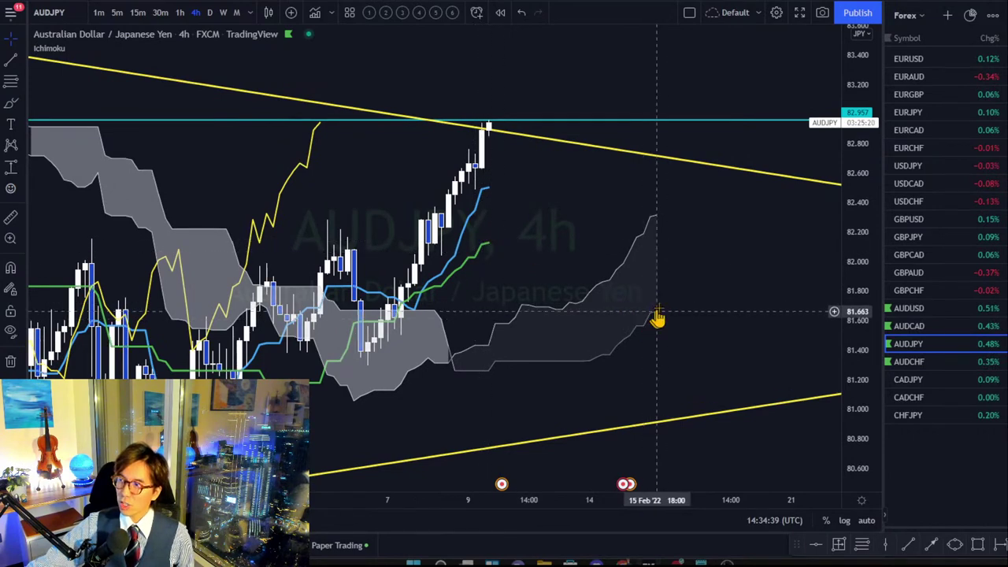
drag(546, 226, 548, 233)
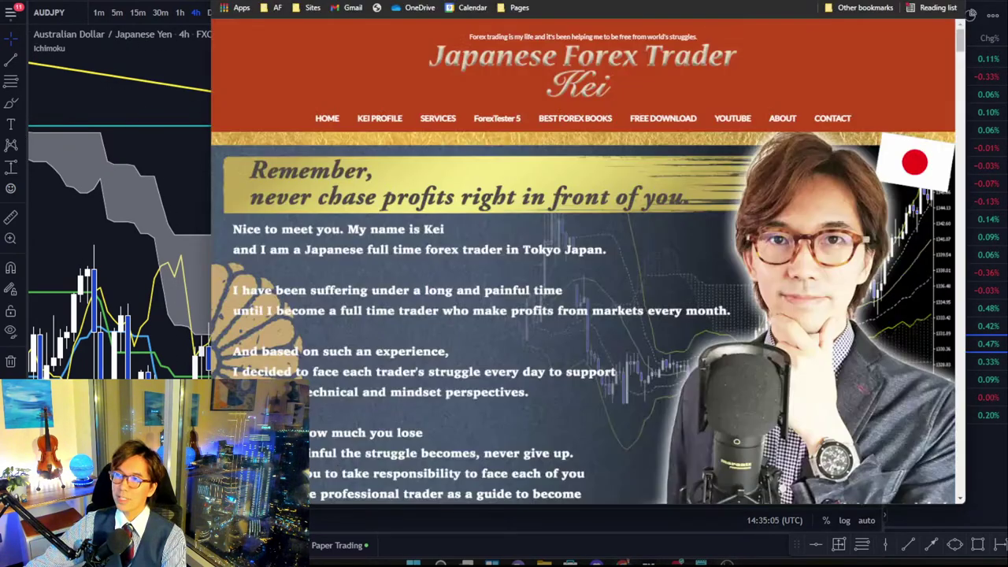
Open the KTS trading strategy page from the website's free downloads in the browser
mouse_move(652, 124)
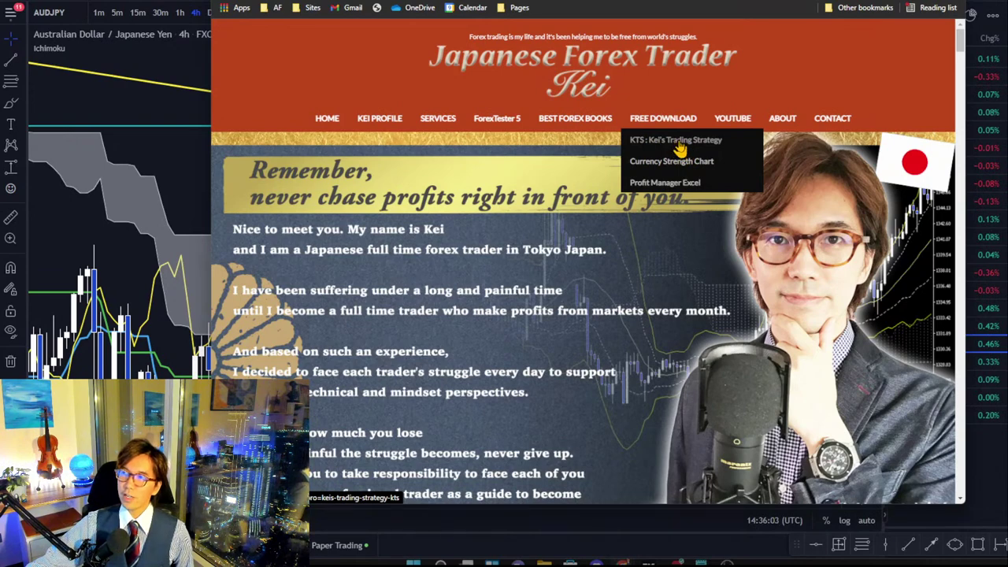
scroll(590, 237, down, 10)
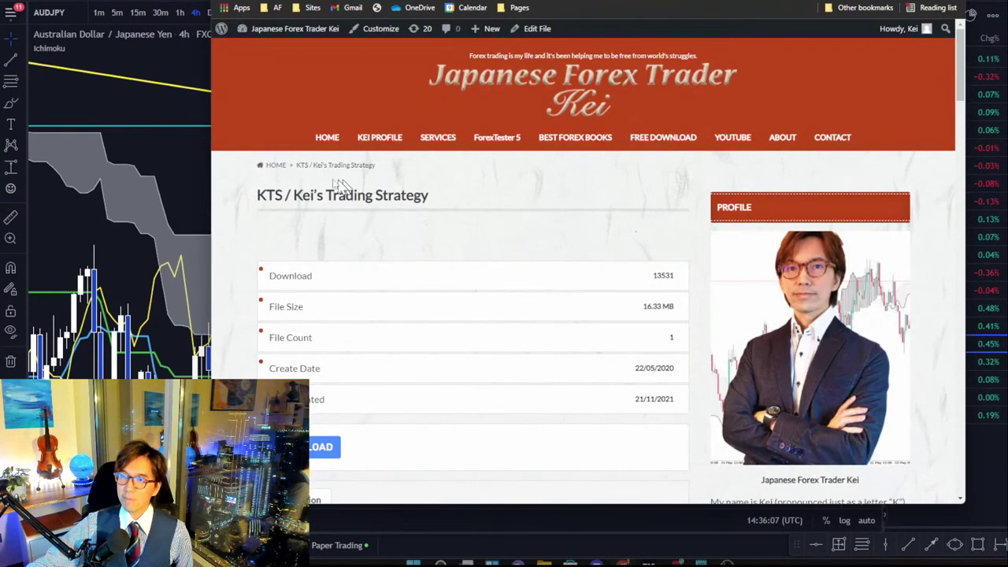
Examine the KTS trading strategy page, including its file details, download section, what's-new note and introductory video
scroll(268, 211, down, 2)
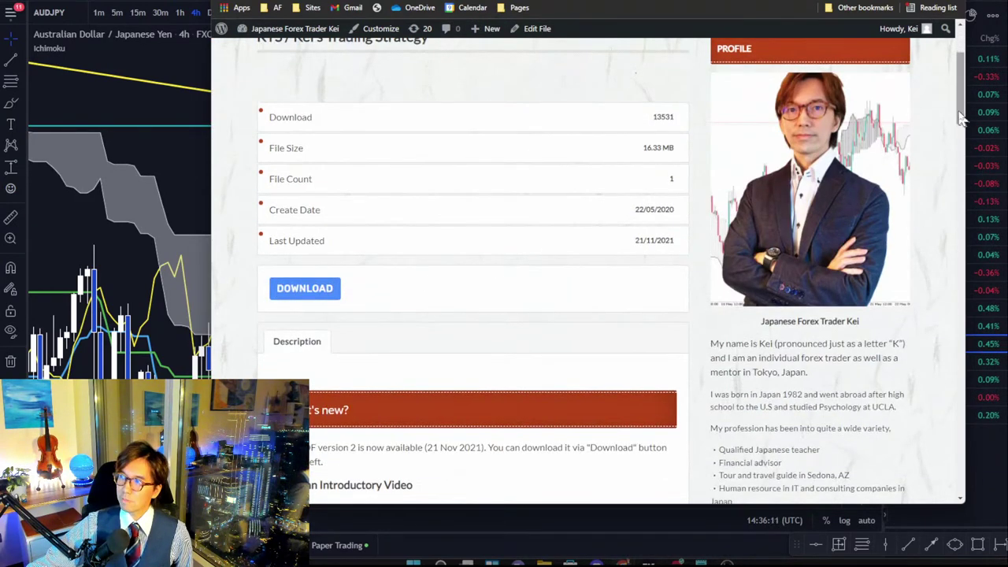
drag(961, 117, 962, 101)
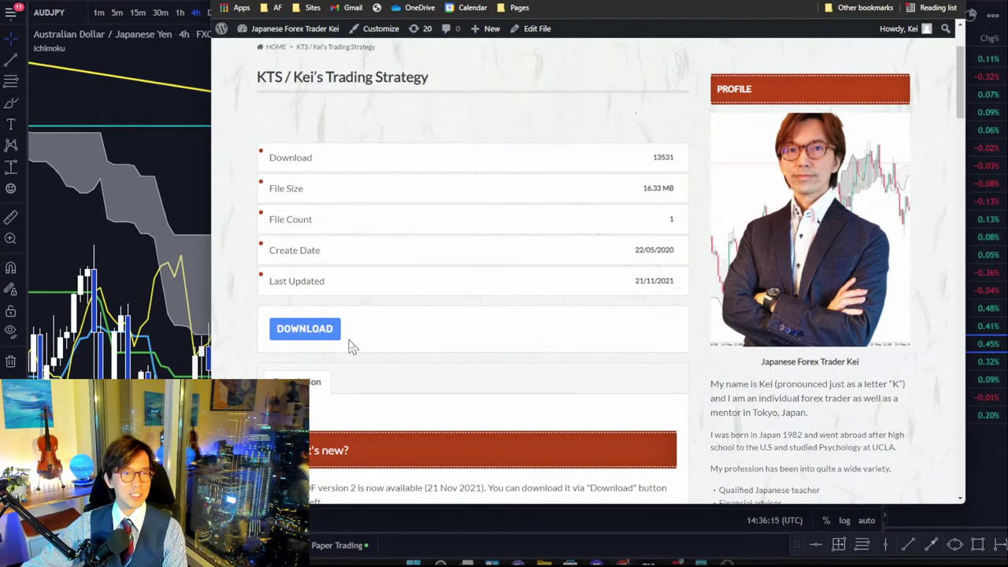
scroll(376, 334, down, 4)
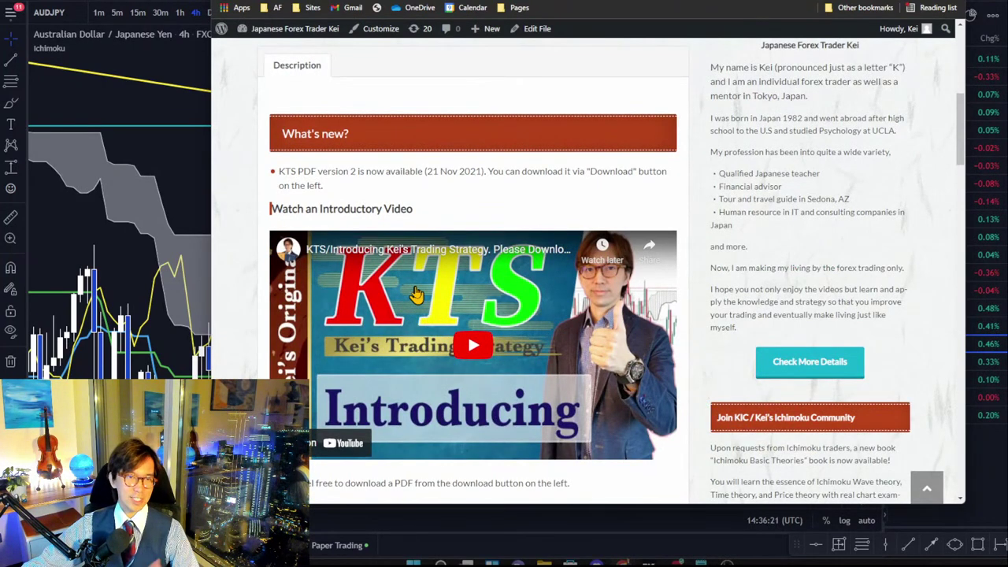
scroll(409, 279, up, 4)
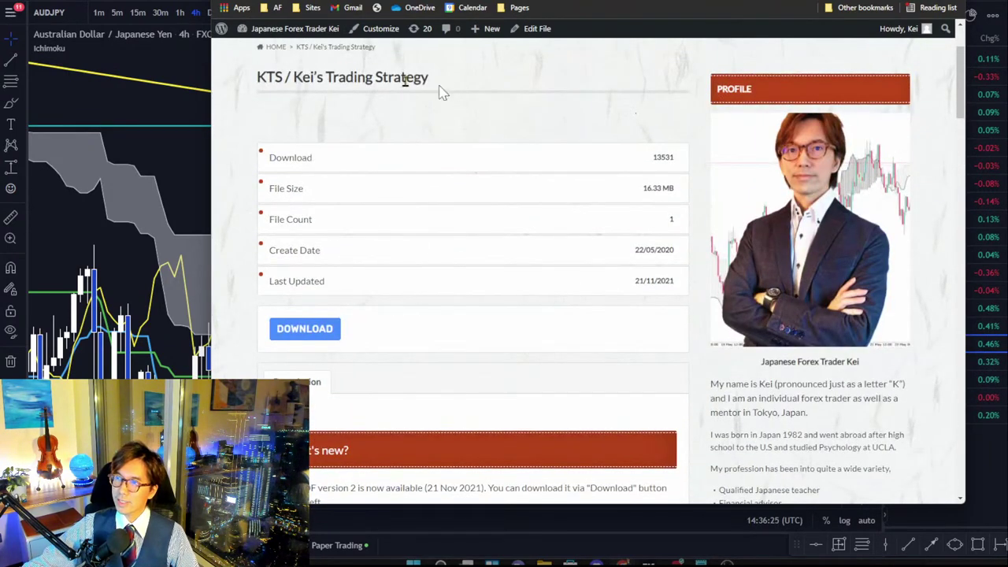
drag(304, 74, 360, 76)
click(368, 78)
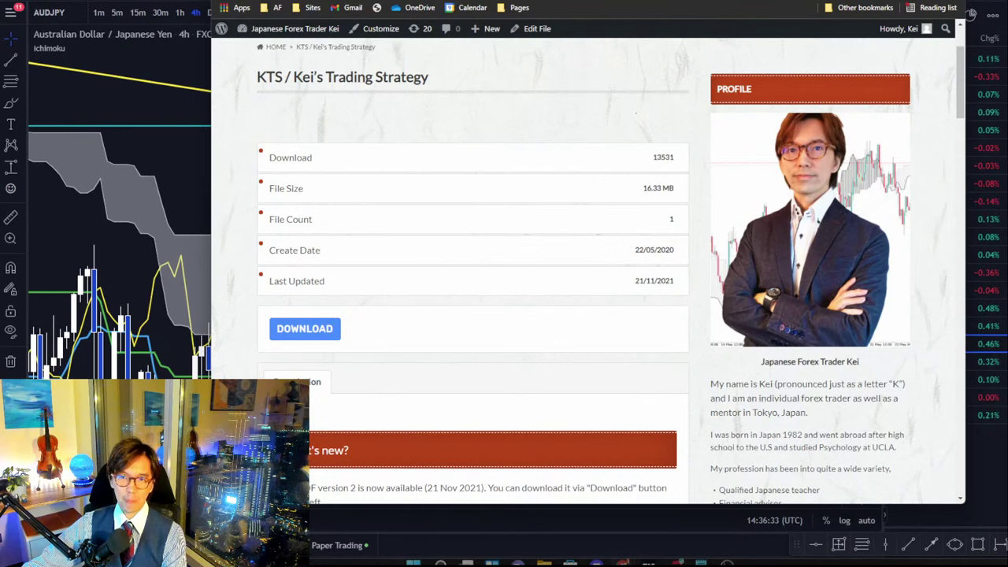
click(332, 326)
Return to the TradingView chart and examine AUDJPY on the 1h and 15m timeframes around the 82.957 line
key(alt+Tab)
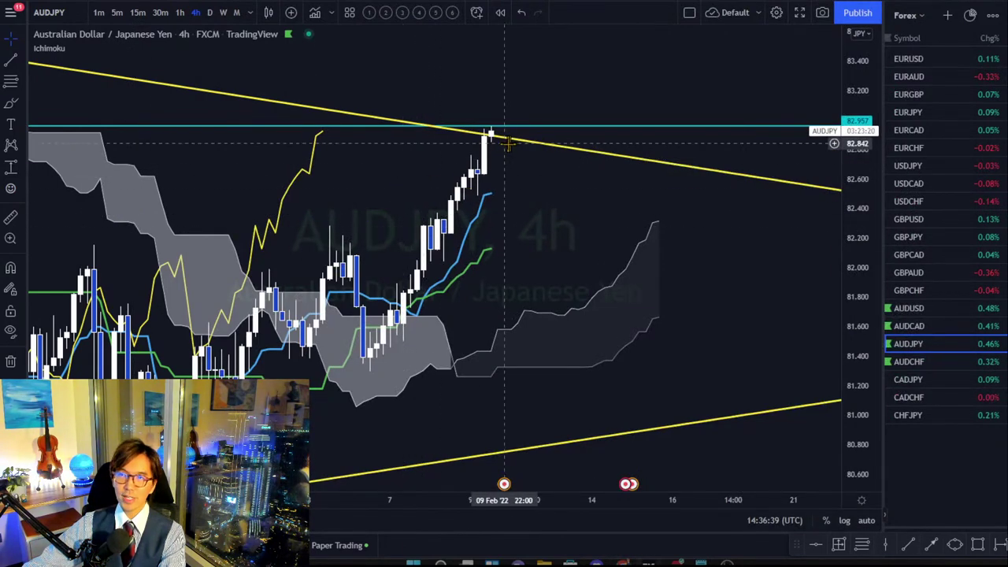
click(180, 13)
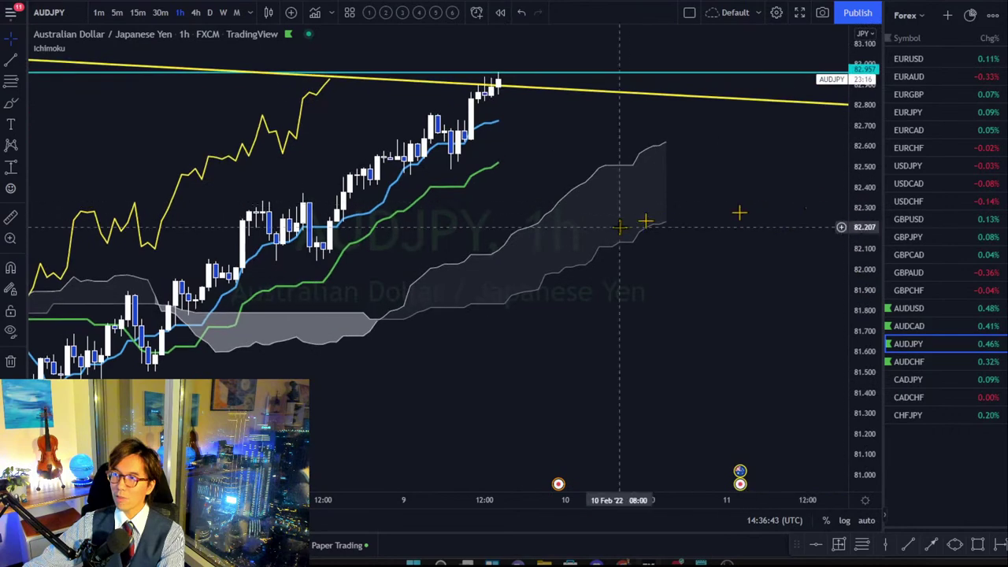
drag(514, 206, 497, 288)
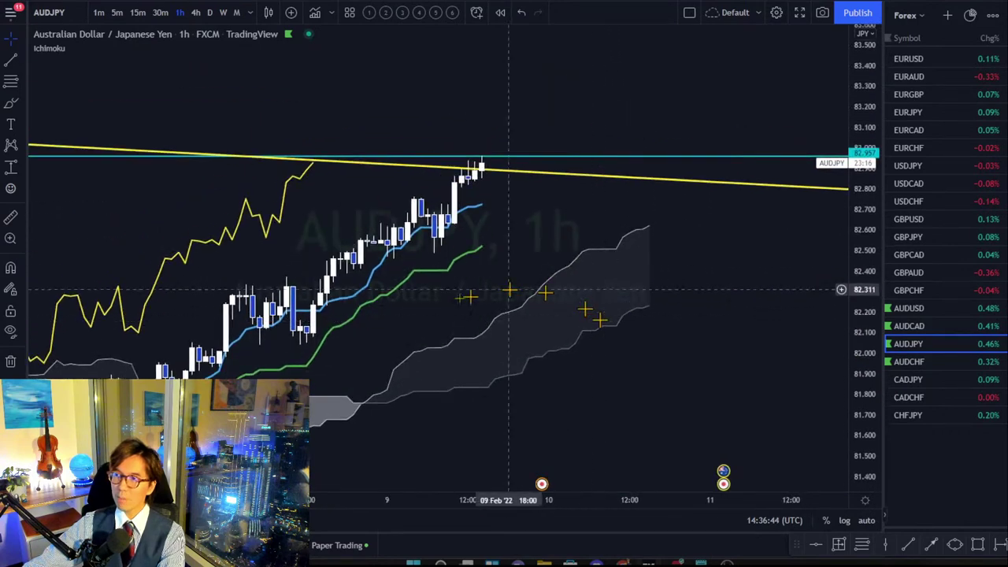
click(139, 12)
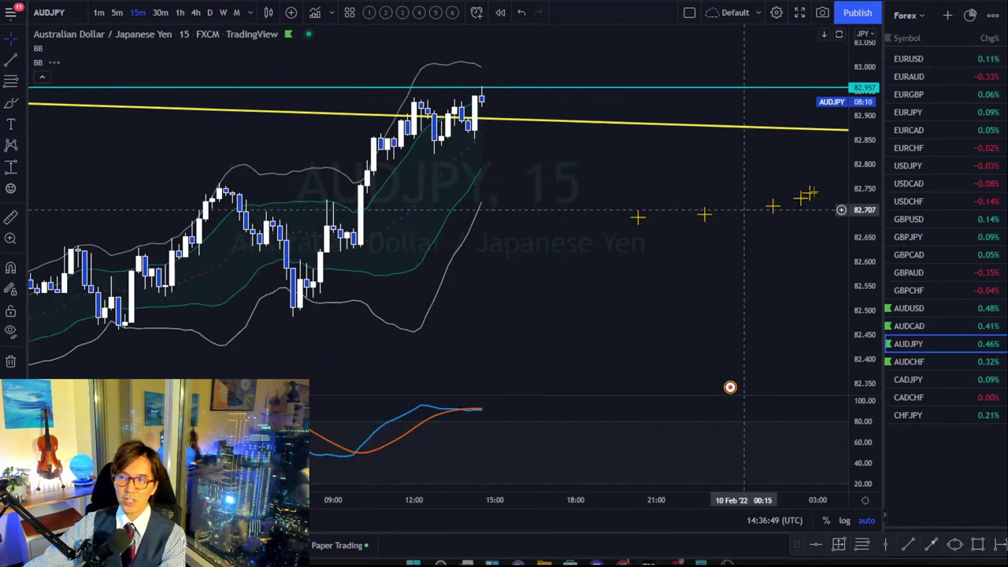
drag(855, 149, 479, 225)
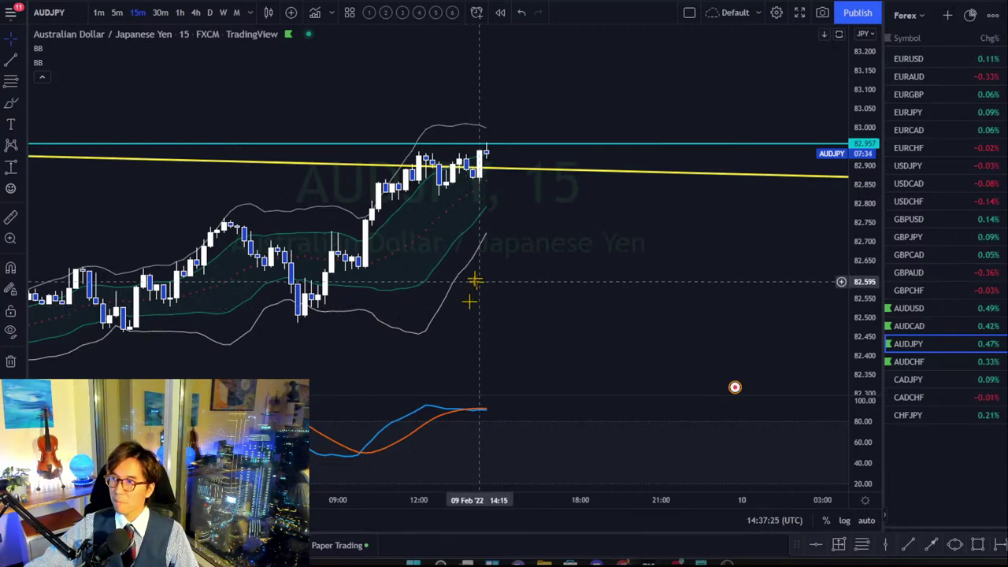
Display the GBPAUD daily chart with the Ichimoku indicator template
click(914, 273)
click(209, 13)
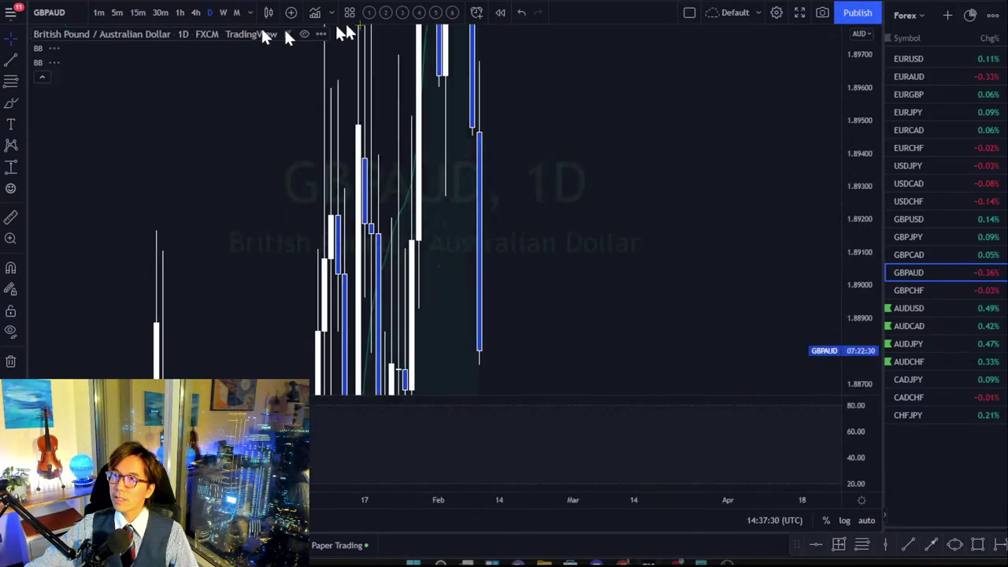
click(370, 13)
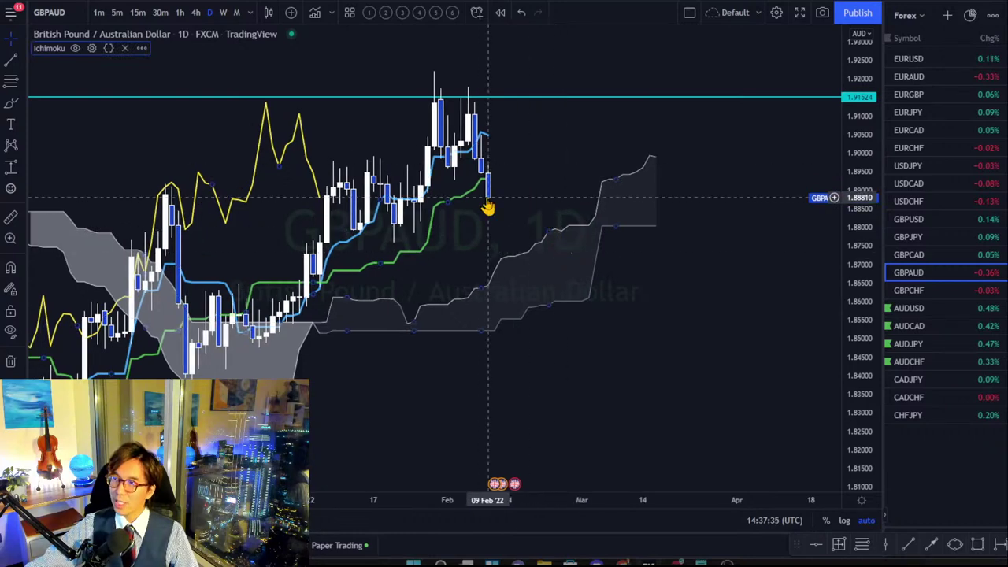
Add a horizontal line at 1.88179 on the GBPAUD 4h chart, near the earlier lows below the cloud
click(197, 12)
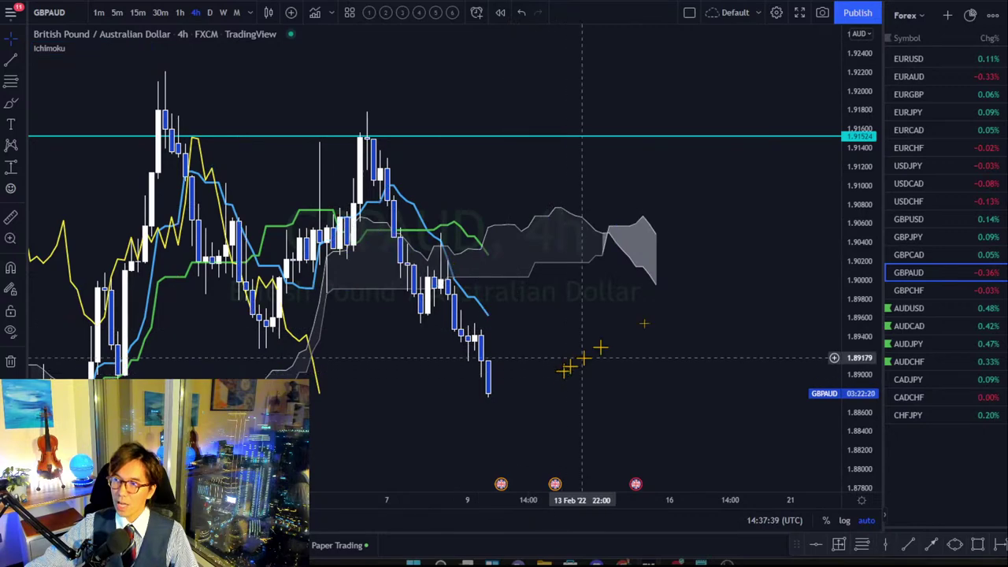
drag(838, 198, 857, 208)
drag(582, 326, 619, 275)
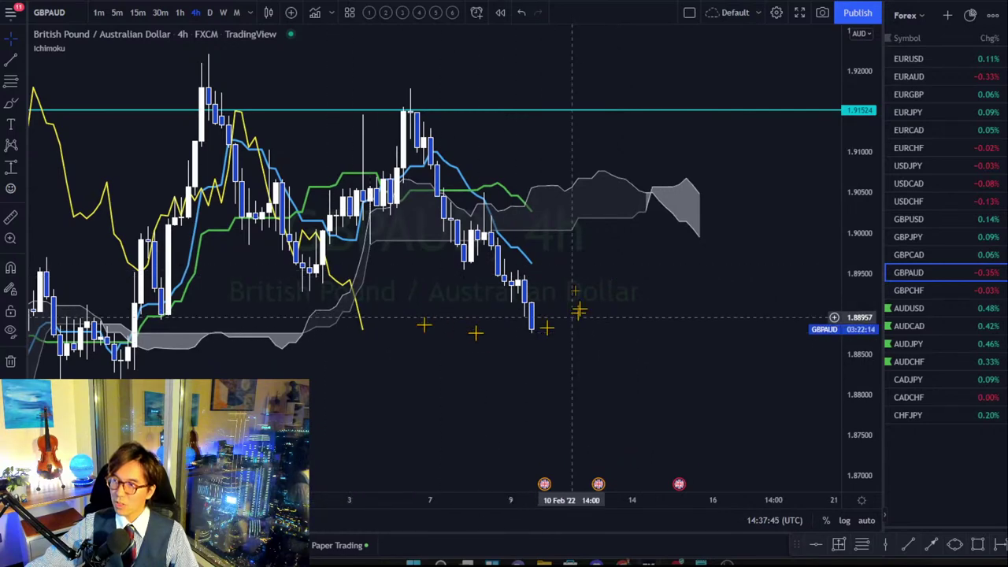
drag(580, 310, 567, 309)
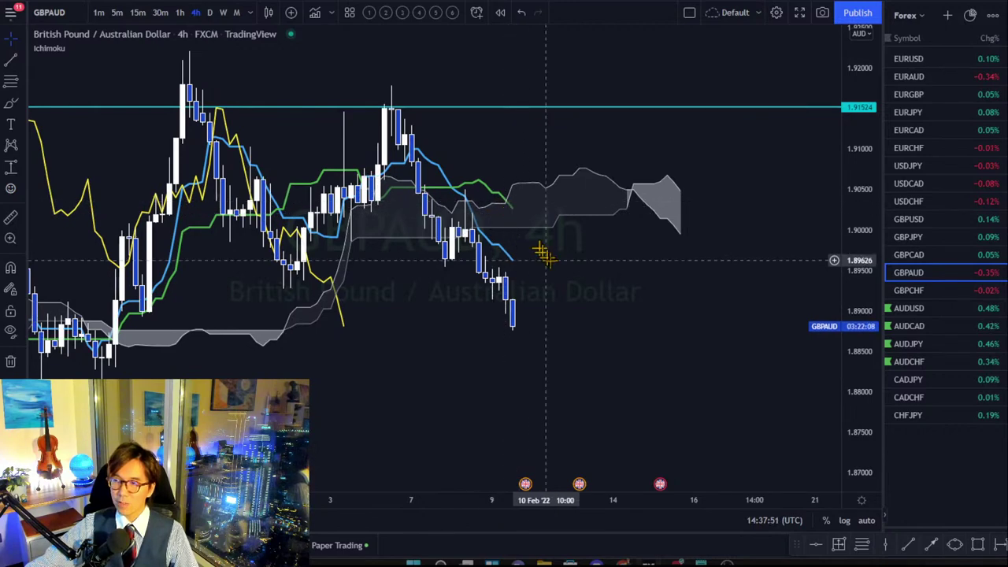
drag(388, 305, 524, 254)
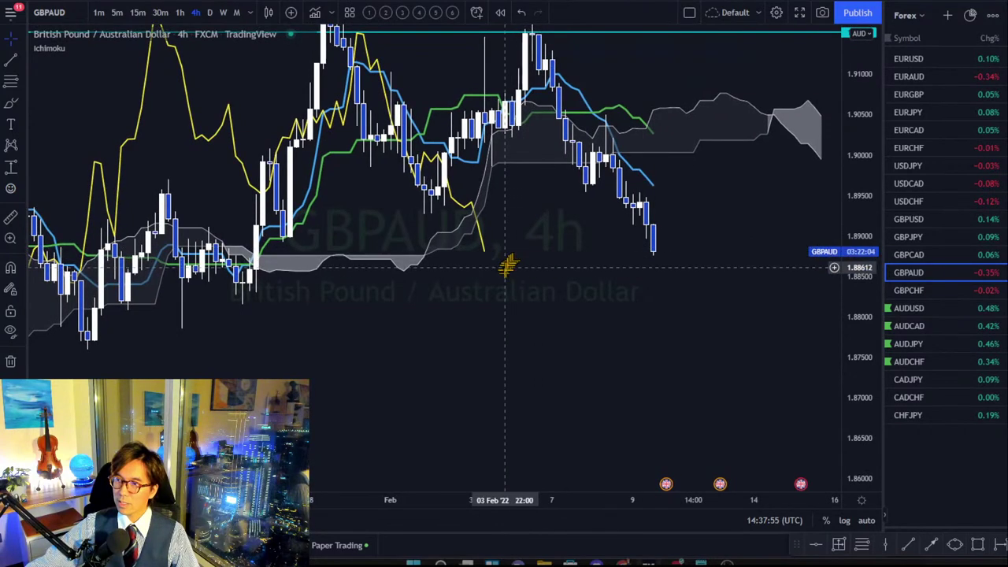
click(815, 545)
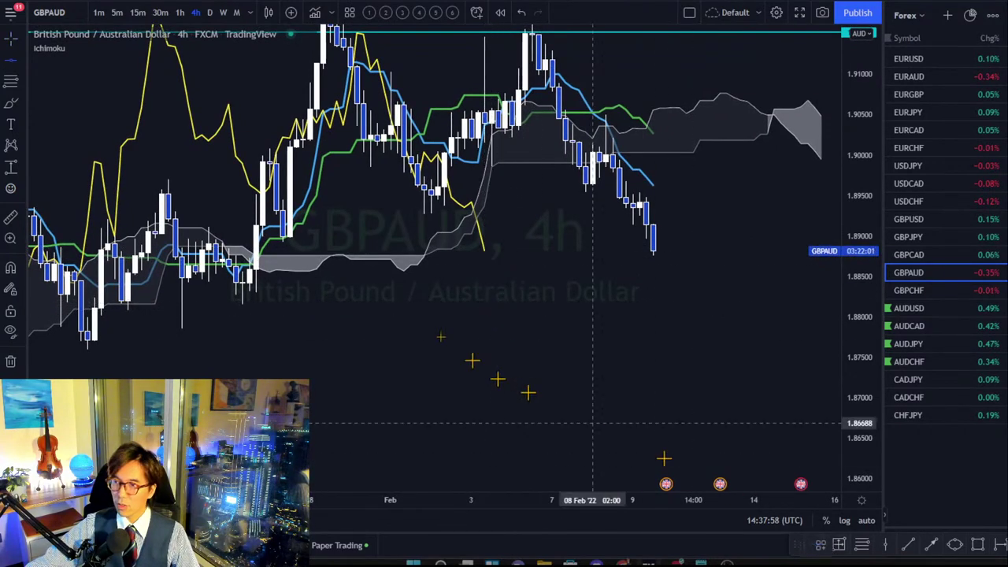
click(358, 303)
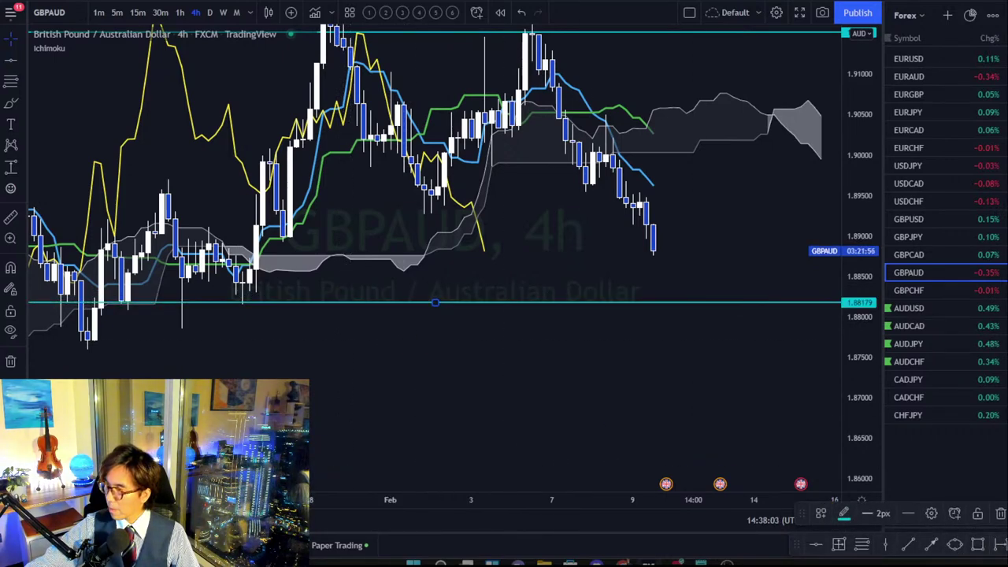
Measure the drop from the current GBPAUD price to the 1.88179 line, and draw a red arrow from the latest candle down toward it
shift+click(687, 252)
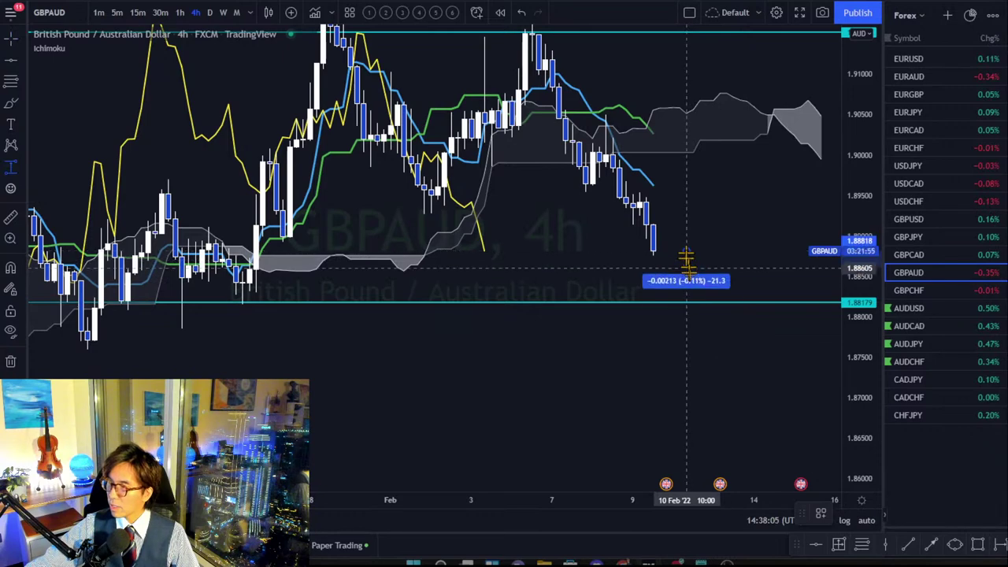
click(695, 306)
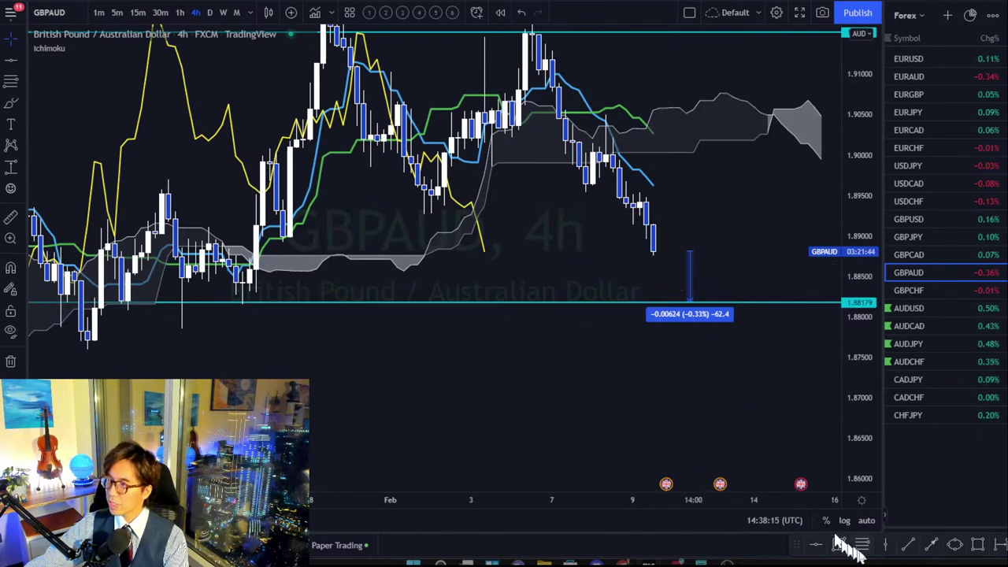
click(931, 544)
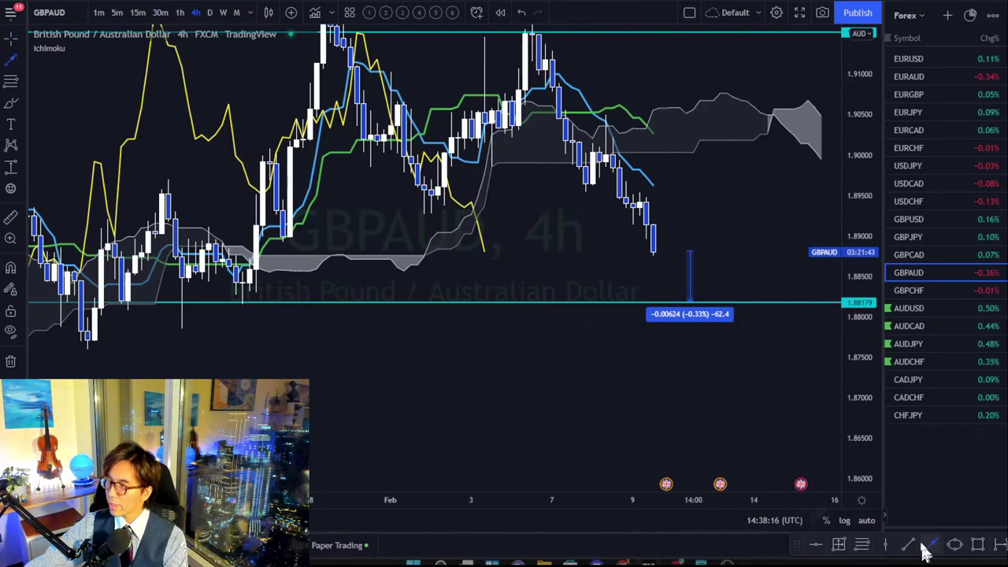
click(653, 253)
click(675, 291)
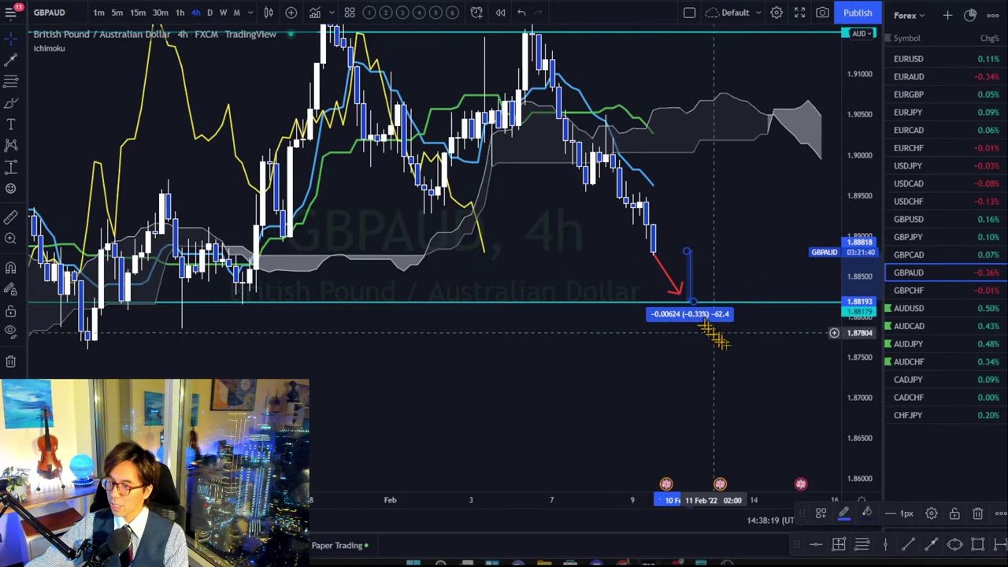
click(729, 350)
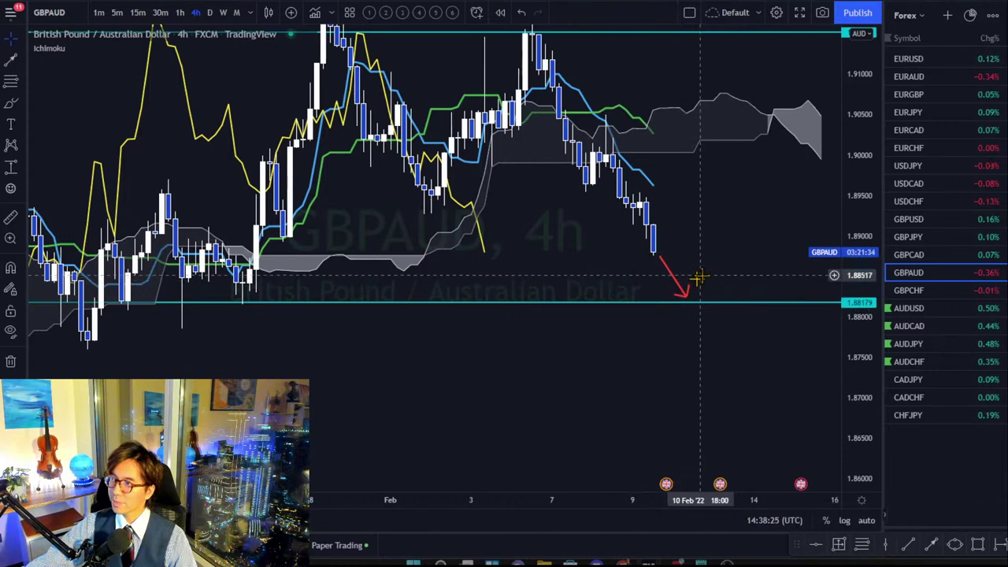
drag(726, 241, 682, 234)
drag(855, 94, 702, 210)
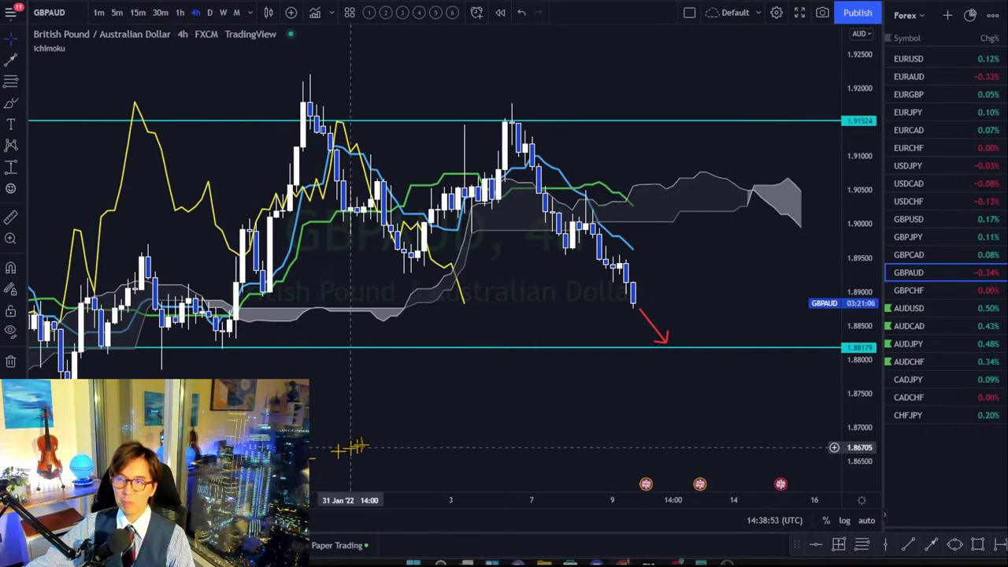
Display the EURJPY 4h chart with the latest candles, the 132.188 line and the rising yellow trend line enlarged in view
click(912, 112)
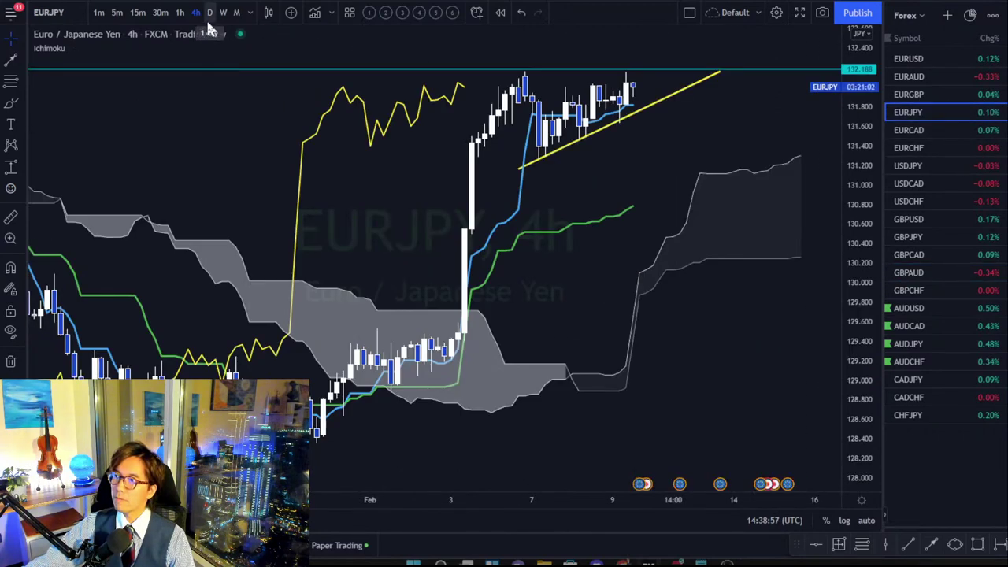
drag(632, 185, 560, 239)
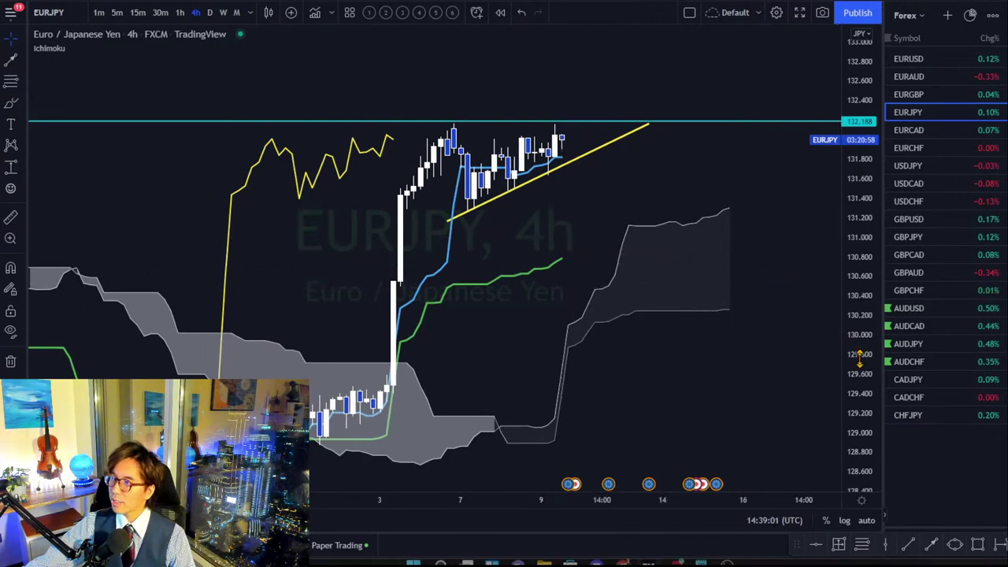
drag(858, 381, 859, 321)
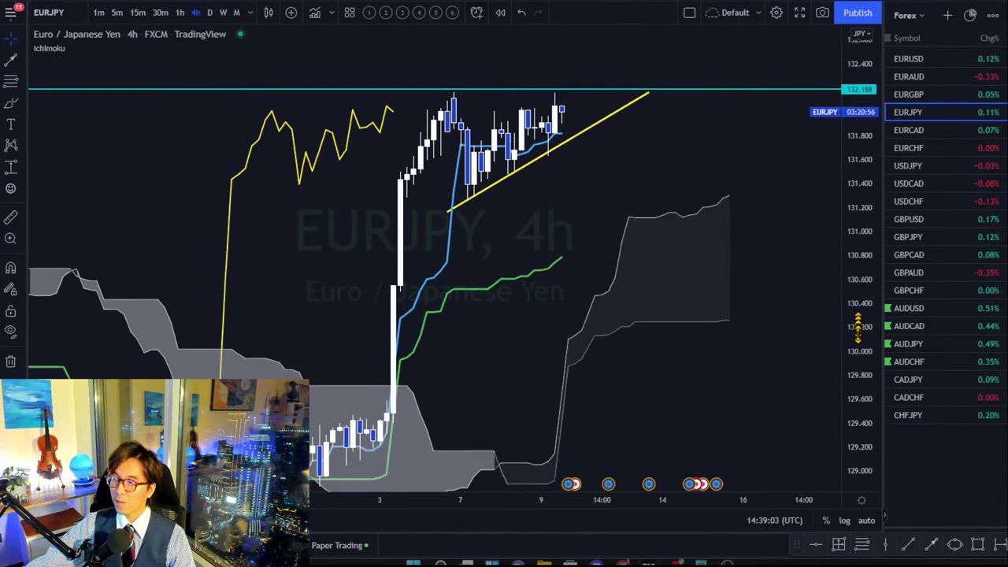
drag(772, 286, 693, 353)
drag(404, 500, 353, 494)
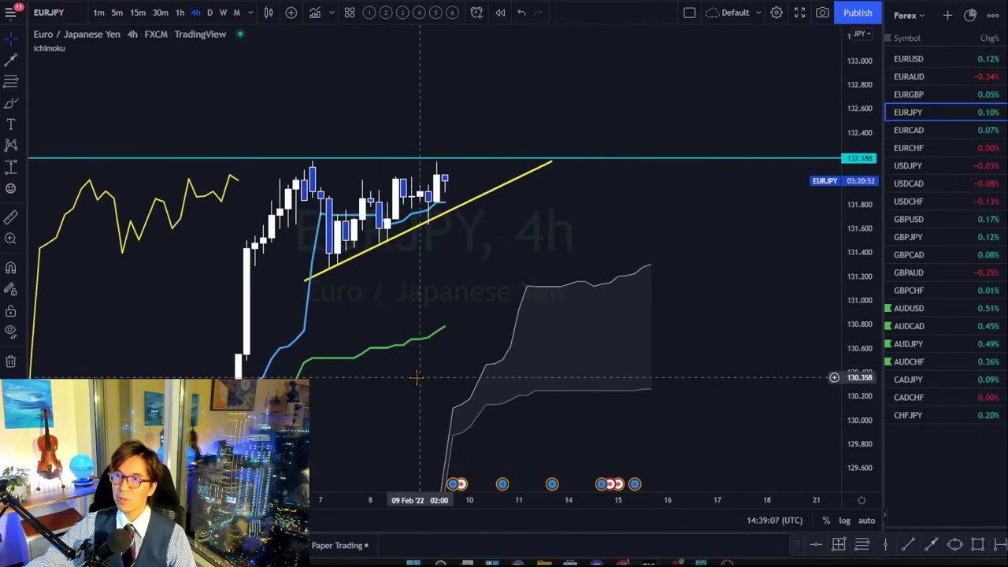
drag(417, 246, 427, 236)
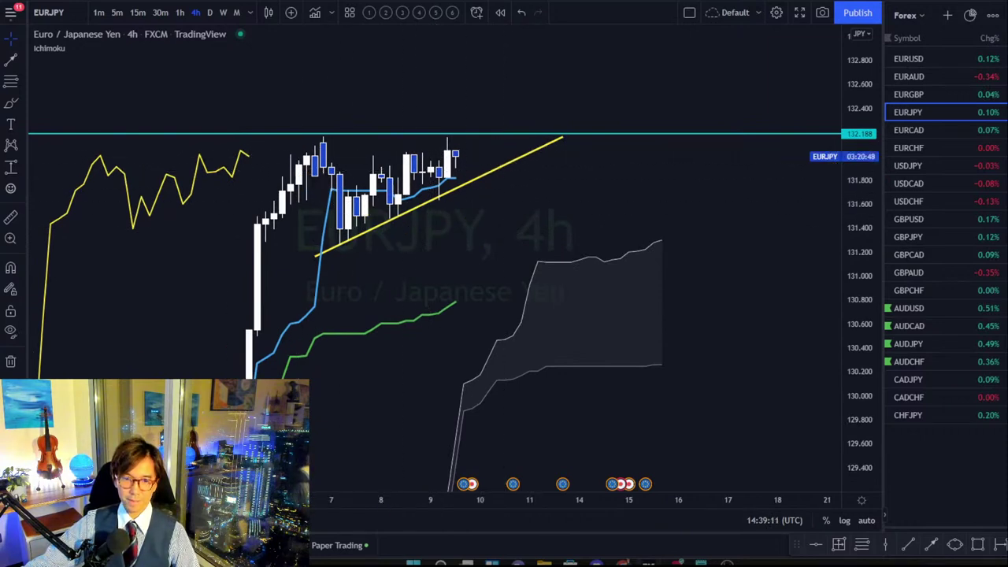
Sketch a rising arrow and a circle on the future EURJPY cloud, and a rising arrow beneath the green line
mouse_move(588, 323)
mouse_down()
mouse_move(657, 263)
mouse_move(707, 258)
mouse_up()
mouse_move(676, 372)
mouse_down()
mouse_move(607, 338)
mouse_move(650, 259)
mouse_move(706, 307)
mouse_move(688, 372)
mouse_up()
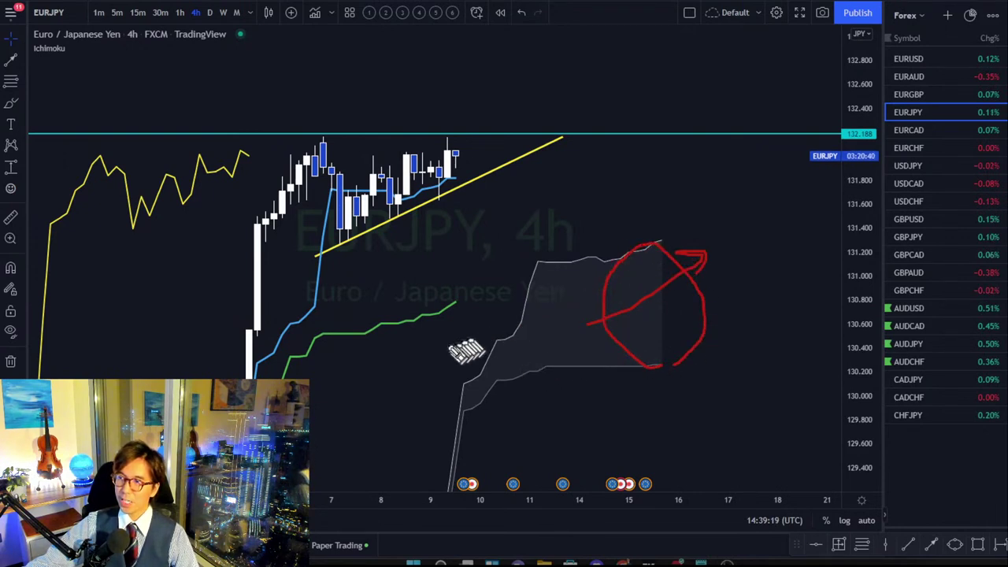
drag(407, 356, 466, 316)
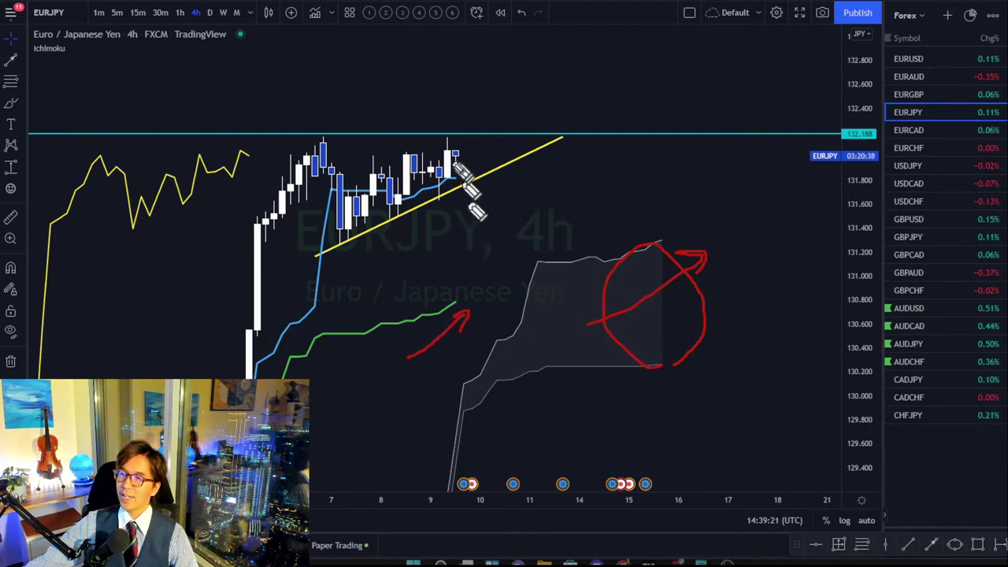
Circle the two highs at the 132.188 line and three lows on the trend line, and sketch a dip and upward breakout path
mouse_move(315, 150)
mouse_down()
mouse_move(320, 135)
mouse_move(320, 145)
mouse_up()
drag(432, 140, 445, 146)
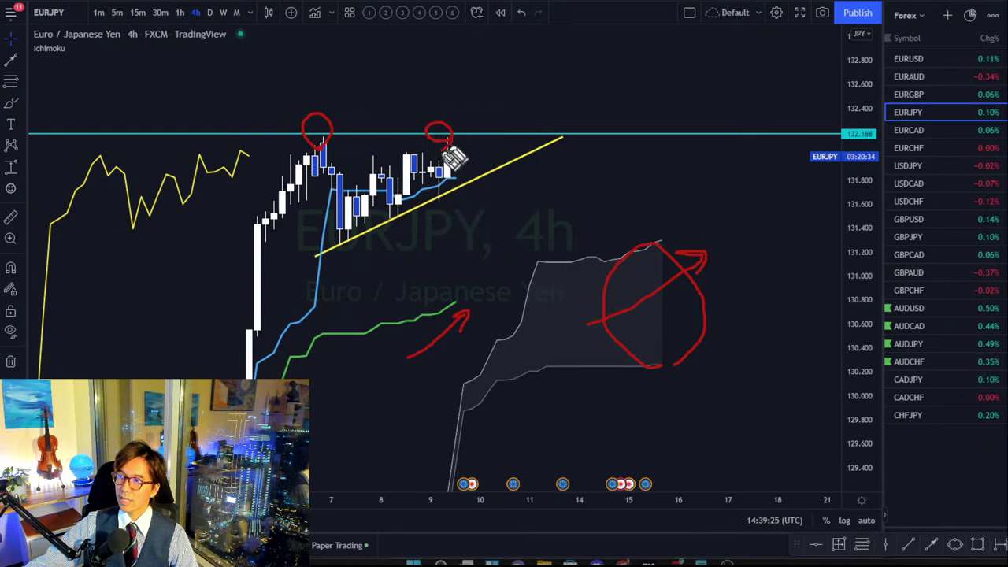
drag(340, 246, 348, 256)
mouse_move(389, 211)
mouse_down()
mouse_move(400, 232)
mouse_move(400, 218)
mouse_move(456, 193)
mouse_move(452, 178)
mouse_move(470, 142)
mouse_move(490, 156)
mouse_up()
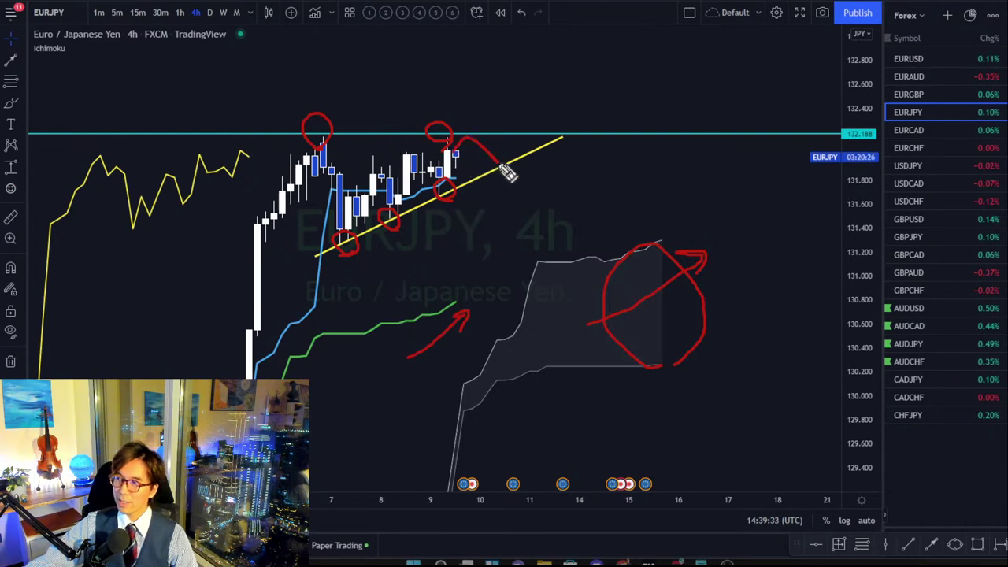
mouse_move(508, 173)
mouse_down()
mouse_move(546, 99)
mouse_move(564, 111)
mouse_up()
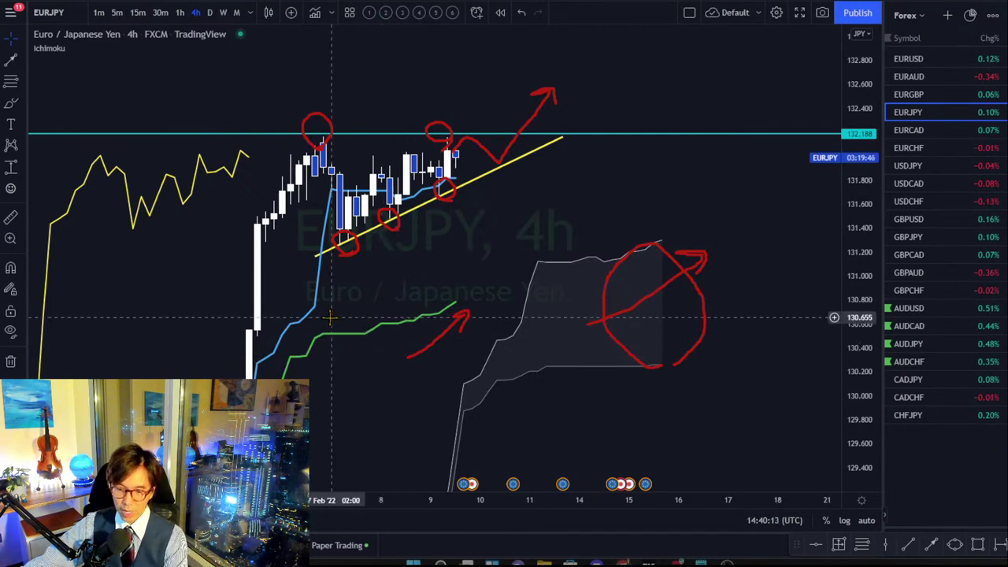
Display the AUDJPY daily chart with the converging yellow trend lines and the horizontal levels around the latest candle in view
click(927, 343)
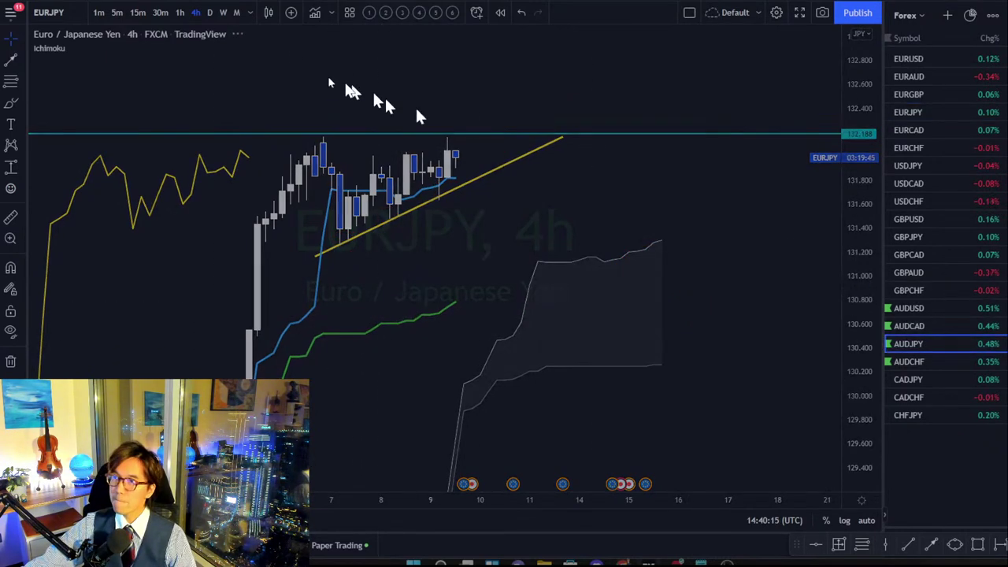
click(210, 12)
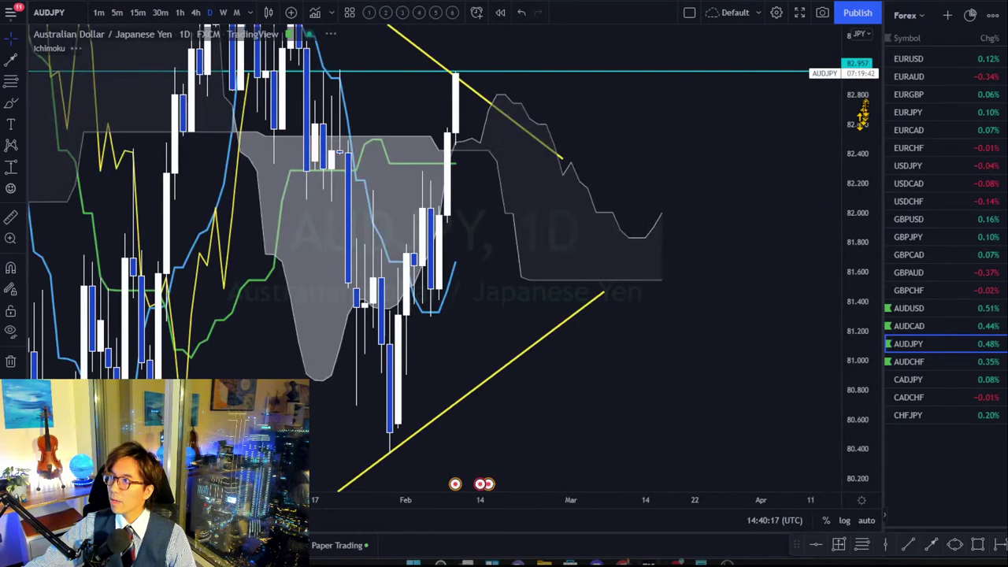
drag(661, 351, 678, 366)
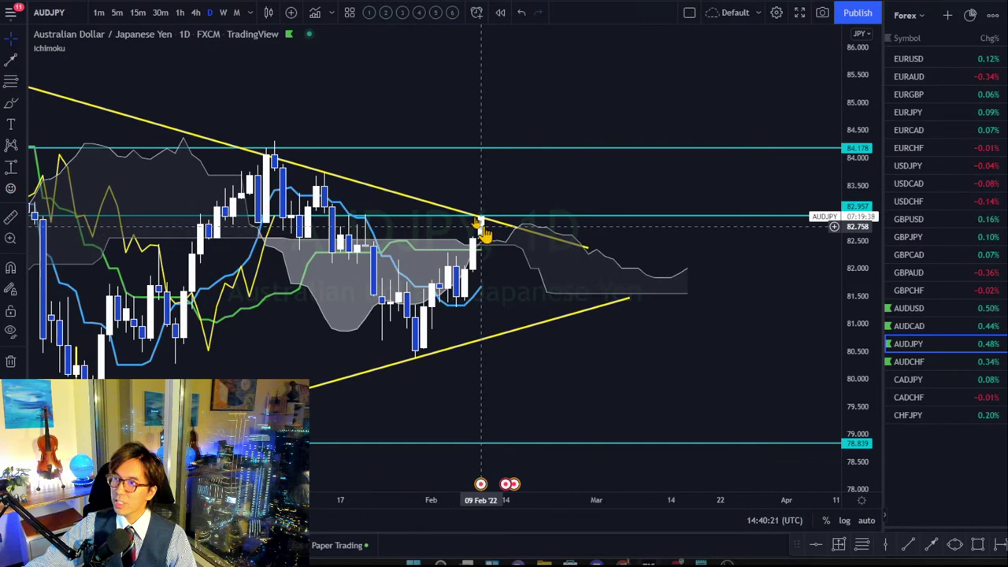
drag(433, 169, 444, 171)
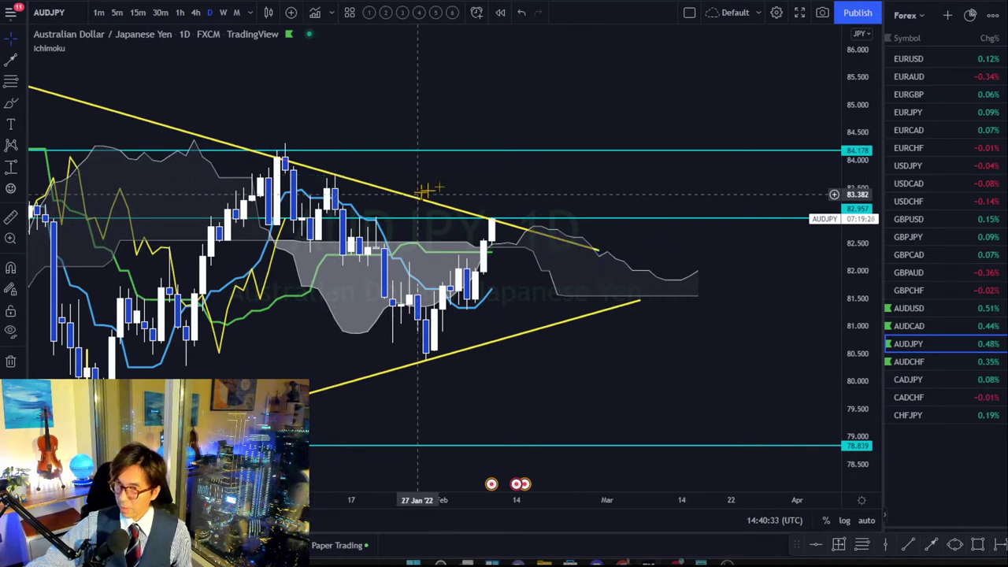
Raise the upper horizontal line on the AUDJPY daily chart to 84.274, near the early January high
drag(376, 197, 477, 176)
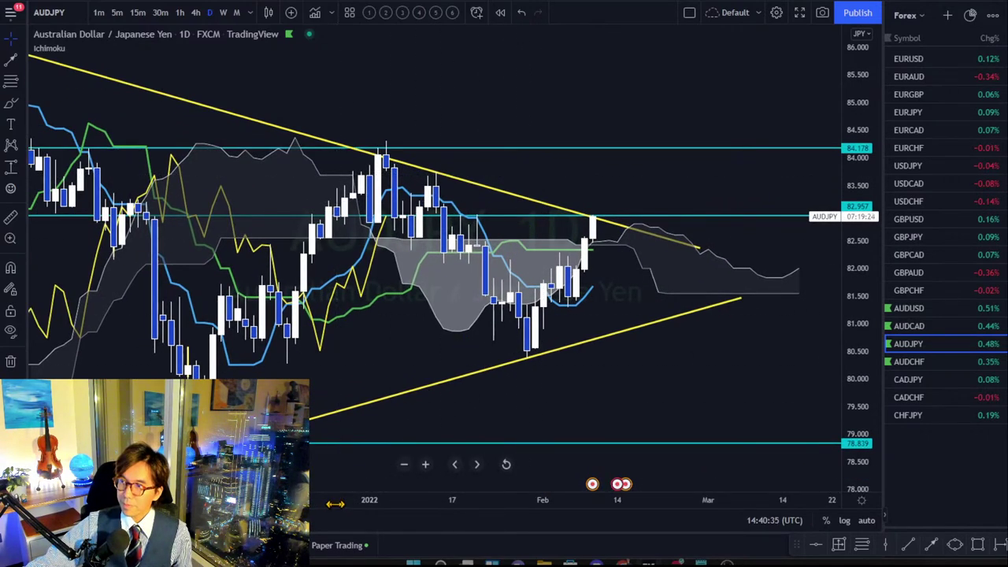
drag(336, 496, 507, 327)
drag(526, 287, 464, 211)
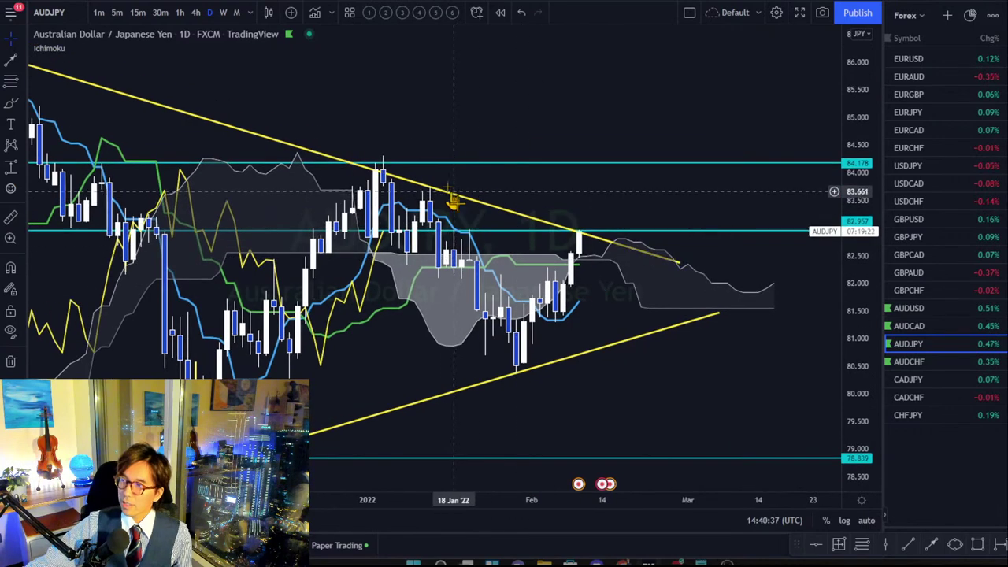
drag(438, 164, 435, 158)
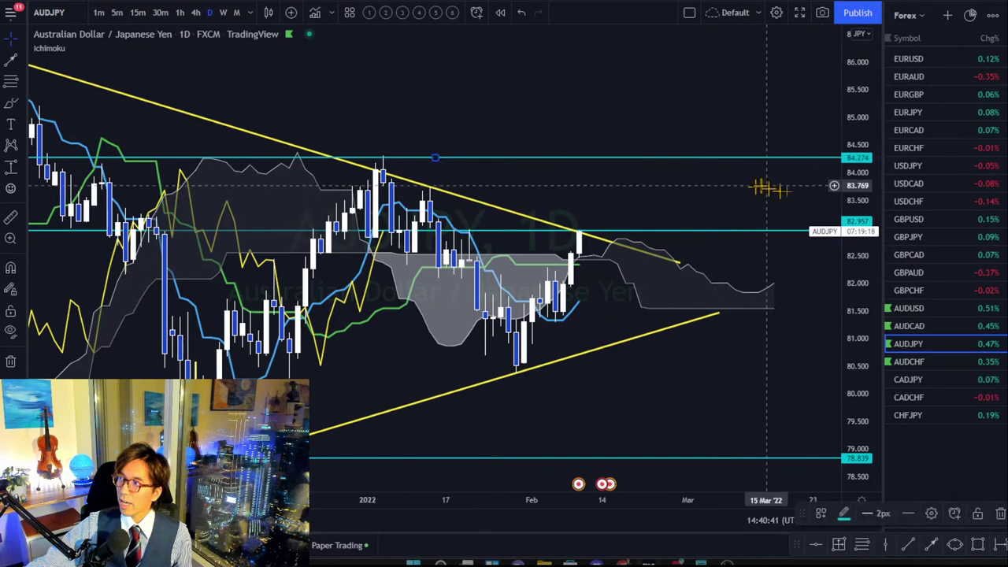
Circle the two earlier AUDJPY highs at the 84.274 line in red, and clear the red markings
drag(725, 205, 759, 189)
drag(379, 314, 416, 319)
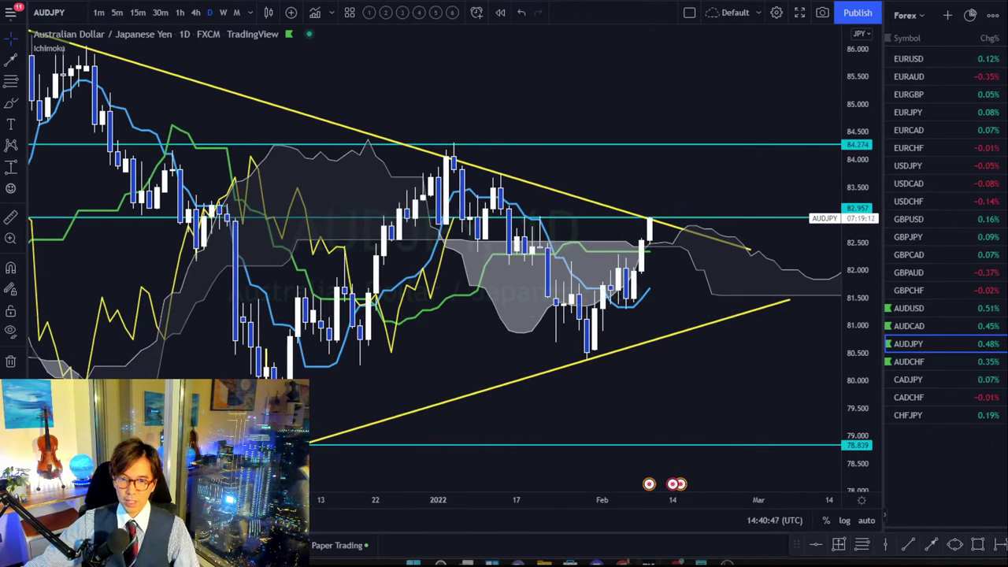
drag(175, 154, 177, 149)
drag(451, 165, 455, 159)
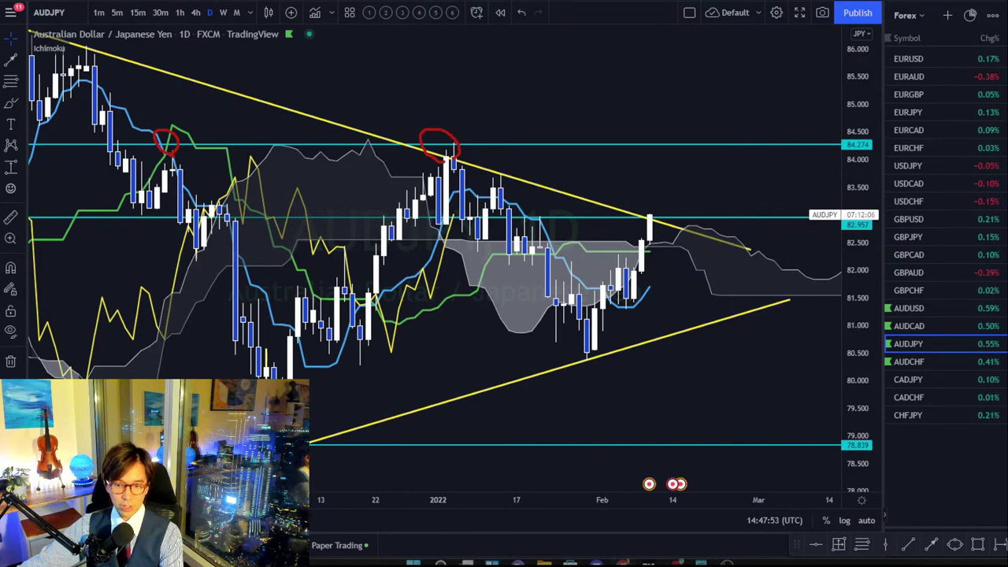
key(Escape)
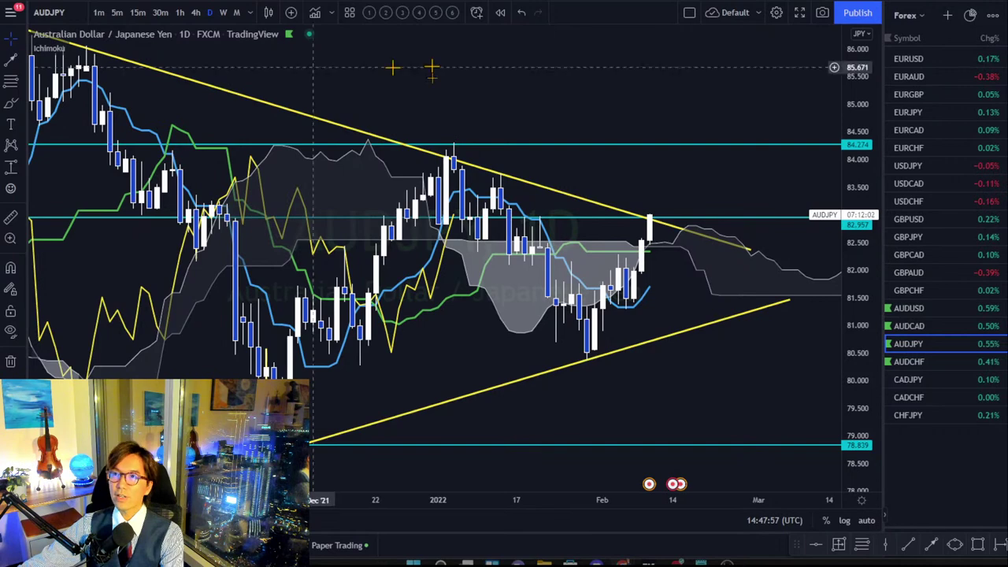
Switch to the browser window with the currency strength chart and copy the page's address
key(alt+Tab)
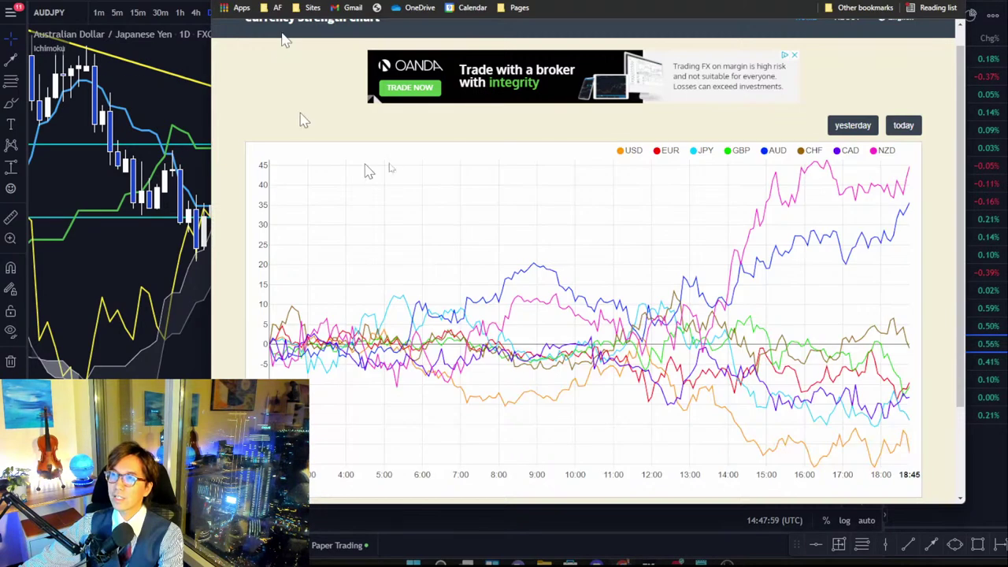
right_click(350, 8)
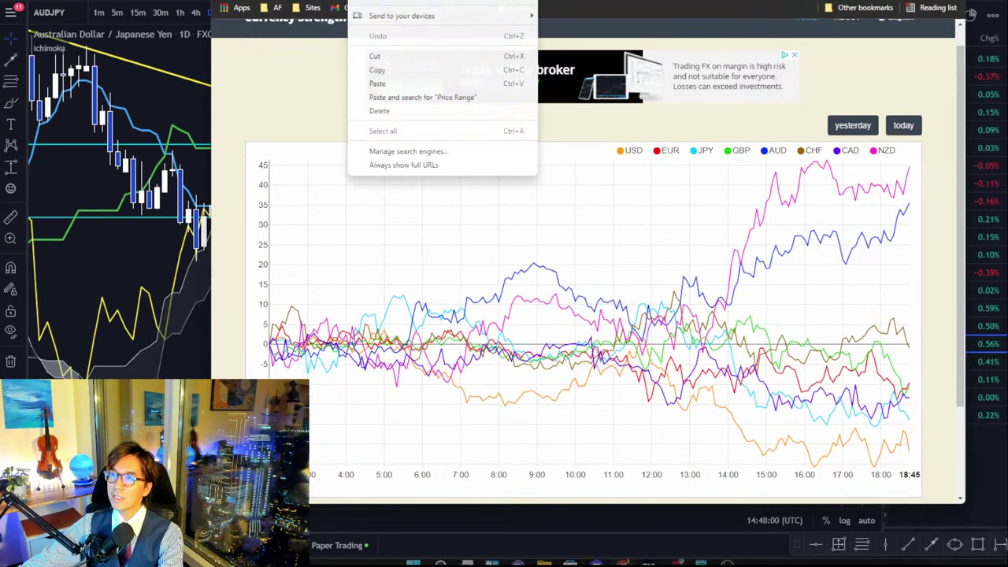
click(380, 70)
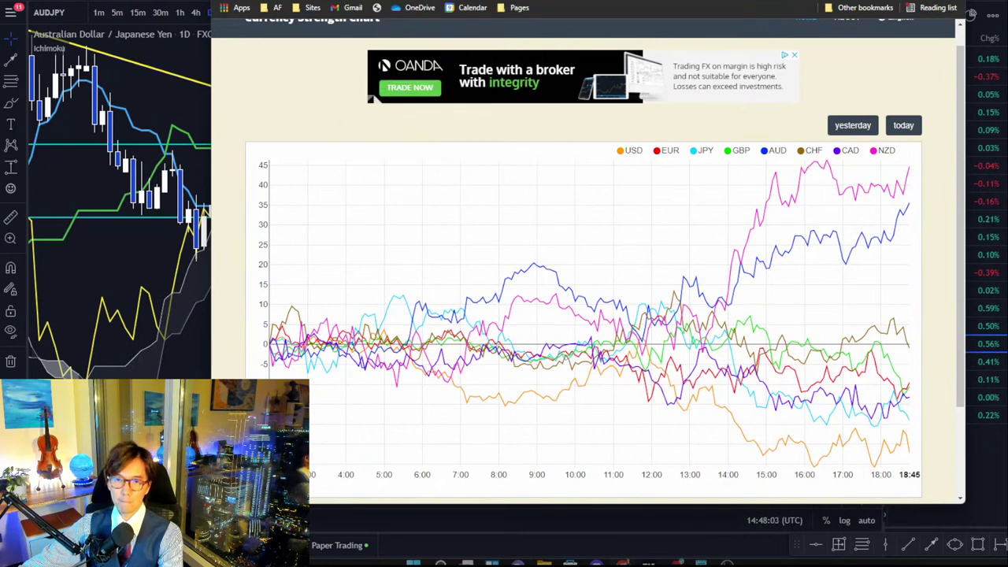